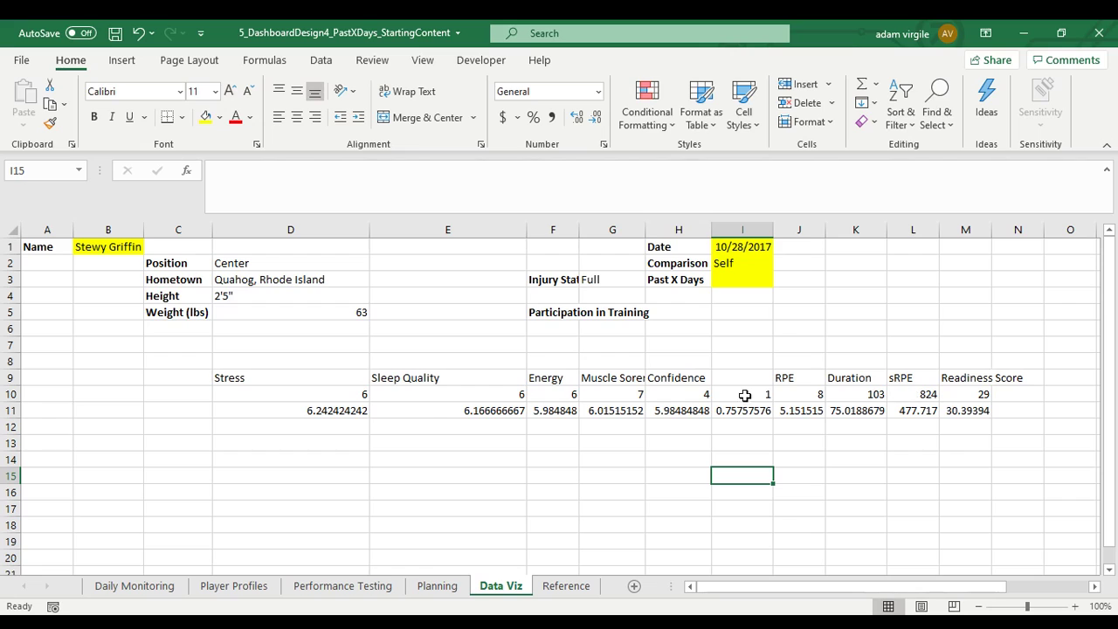
Check the player name in B1 and the reference date in I1, then go to the Planning sheet.
{"action": "left_click", "coordinate": [119, 247]}
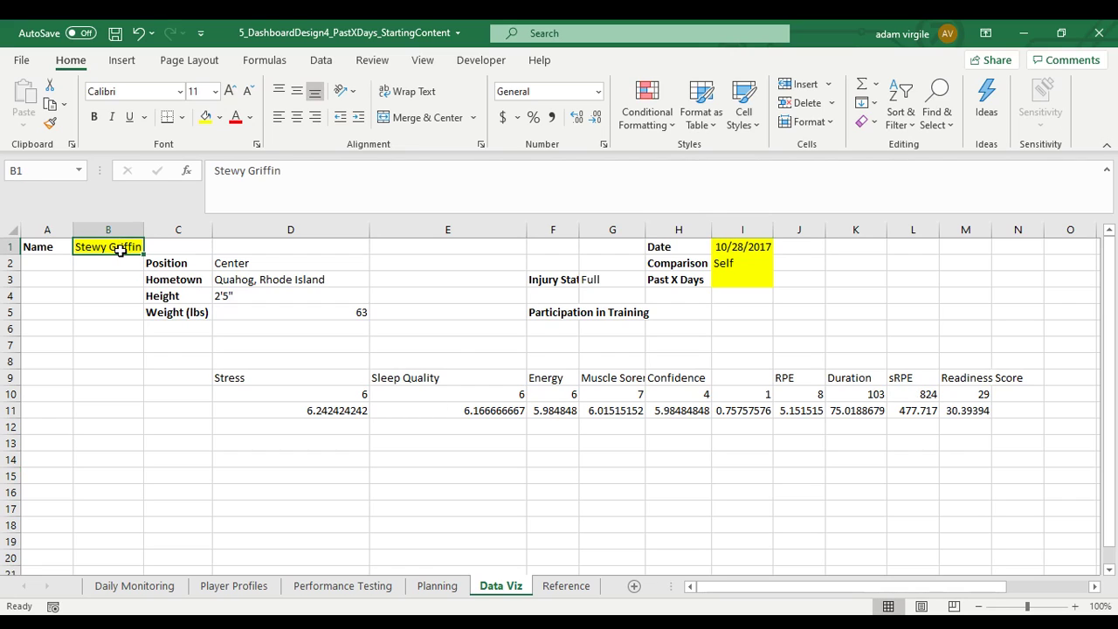
{"action": "left_click", "coordinate": [763, 249]}
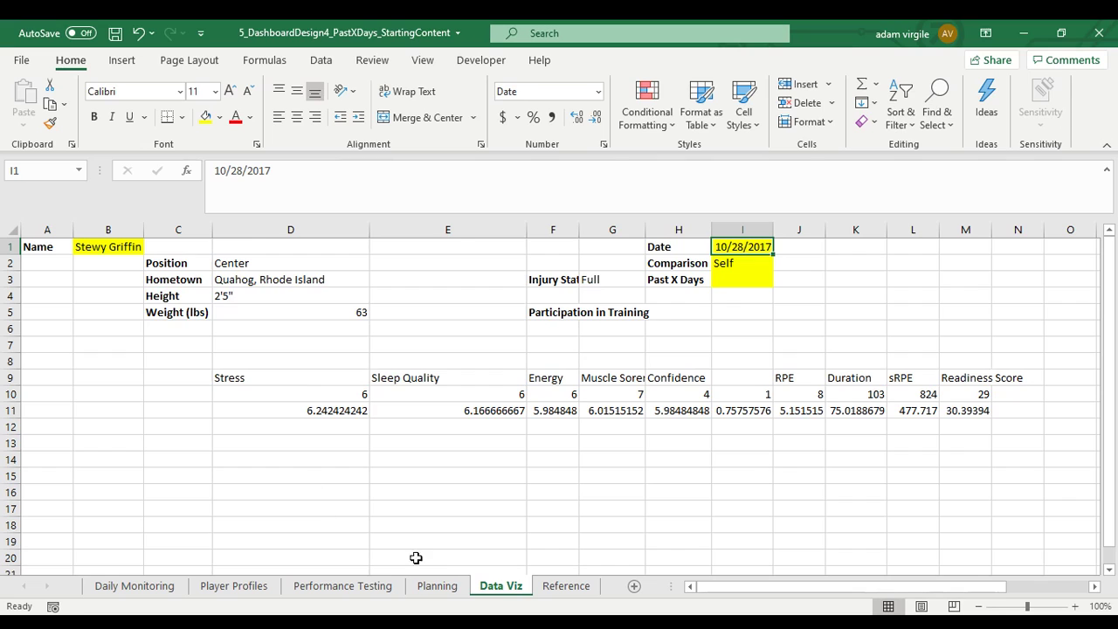
{"action": "left_click", "coordinate": [437, 585]}
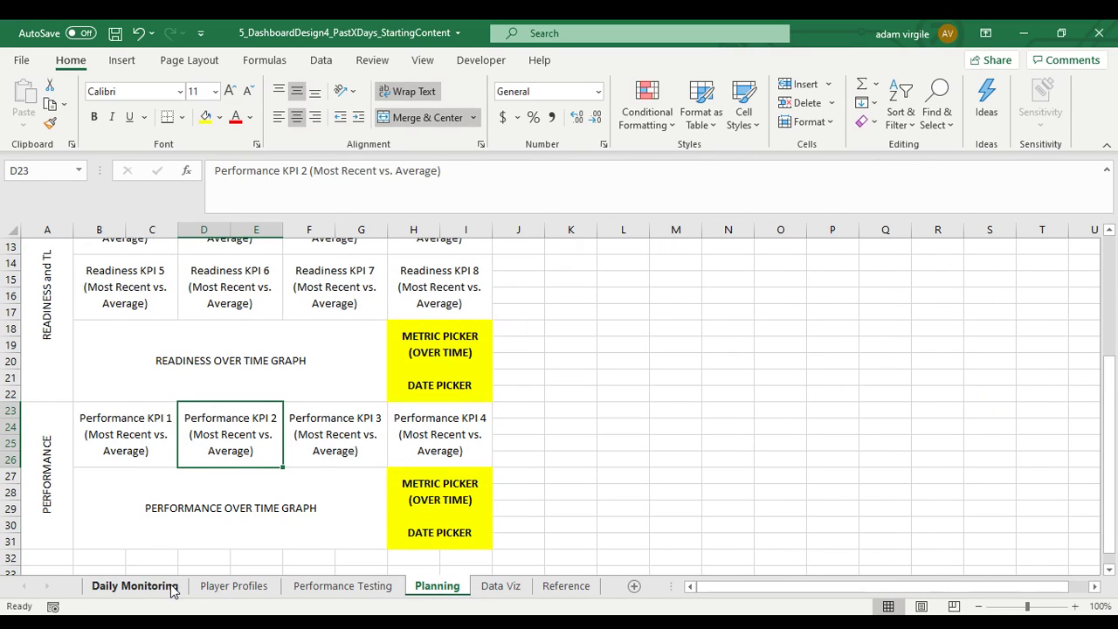
Copy the O1:R1 performance test headers from Daily Monitoring into D14:G14 on Data Viz.
{"action": "left_click", "coordinate": [134, 585]}
{"action": "scroll", "coordinate": [804, 439], "scroll_direction": "up", "scroll_amount": 10}
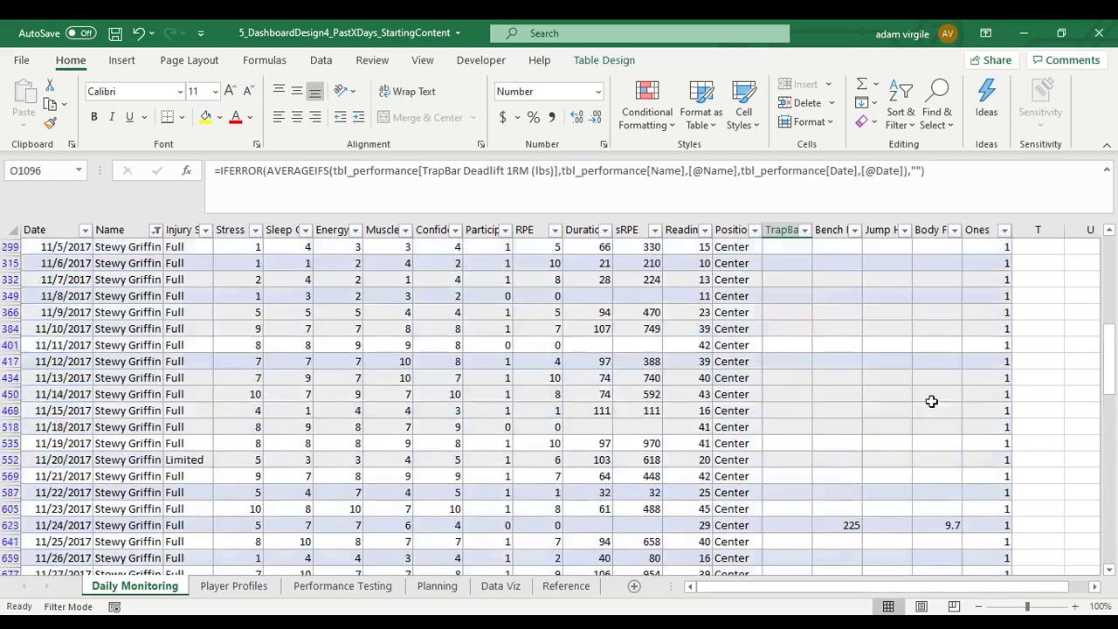
{"action": "scroll", "coordinate": [1091, 358], "scroll_direction": "up", "scroll_amount": 3}
{"action": "left_click_drag", "start_coordinate": [1108, 354], "coordinate": [1108, 297]}
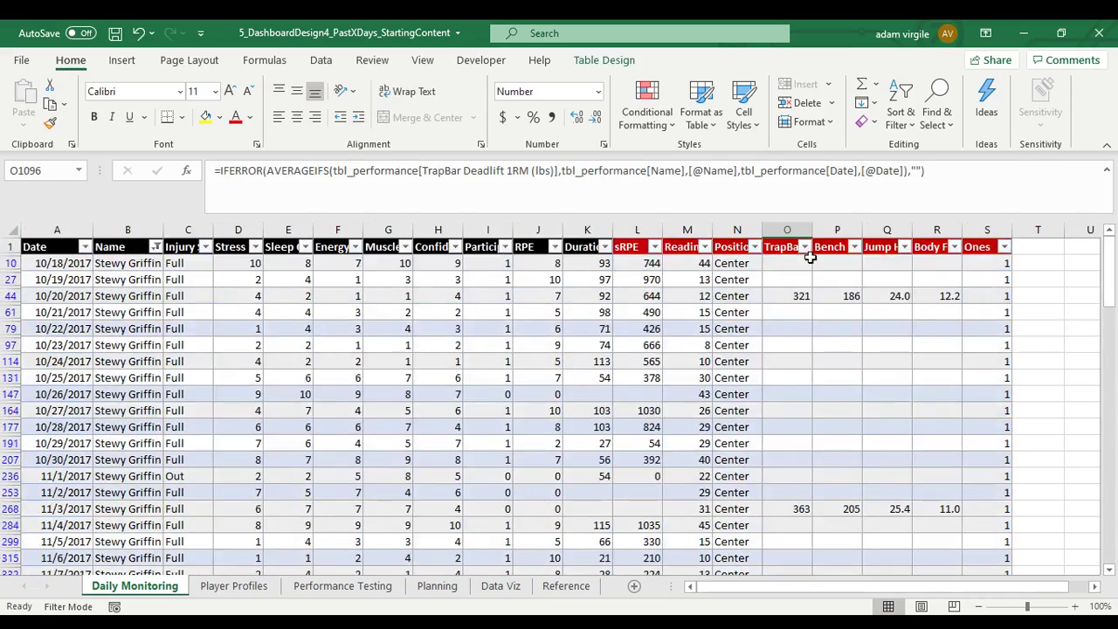
{"action": "left_click_drag", "start_coordinate": [788, 251], "coordinate": [928, 252]}
{"action": "right_click", "coordinate": [934, 248]}
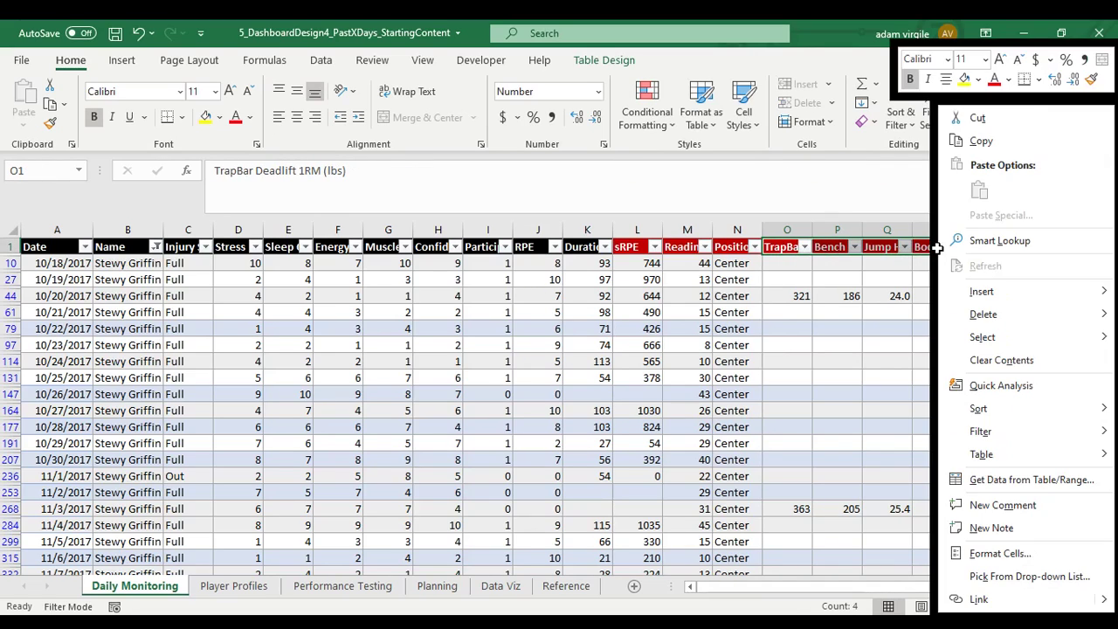
{"action": "left_click", "coordinate": [978, 141]}
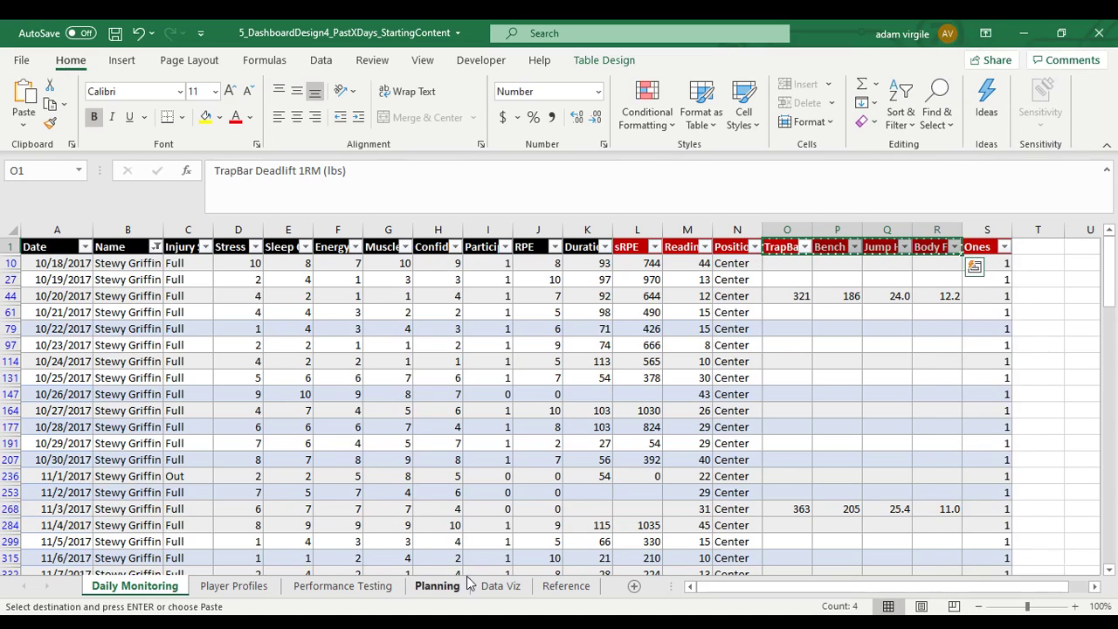
{"action": "left_click", "coordinate": [495, 593]}
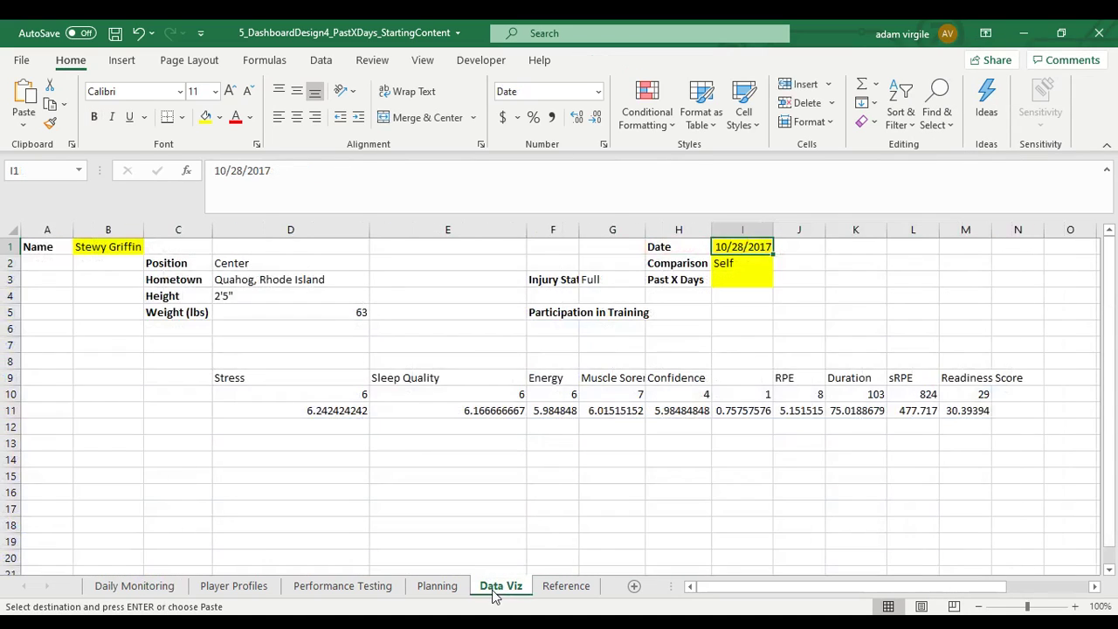
{"action": "left_click", "coordinate": [291, 459]}
{"action": "right_click", "coordinate": [291, 459]}
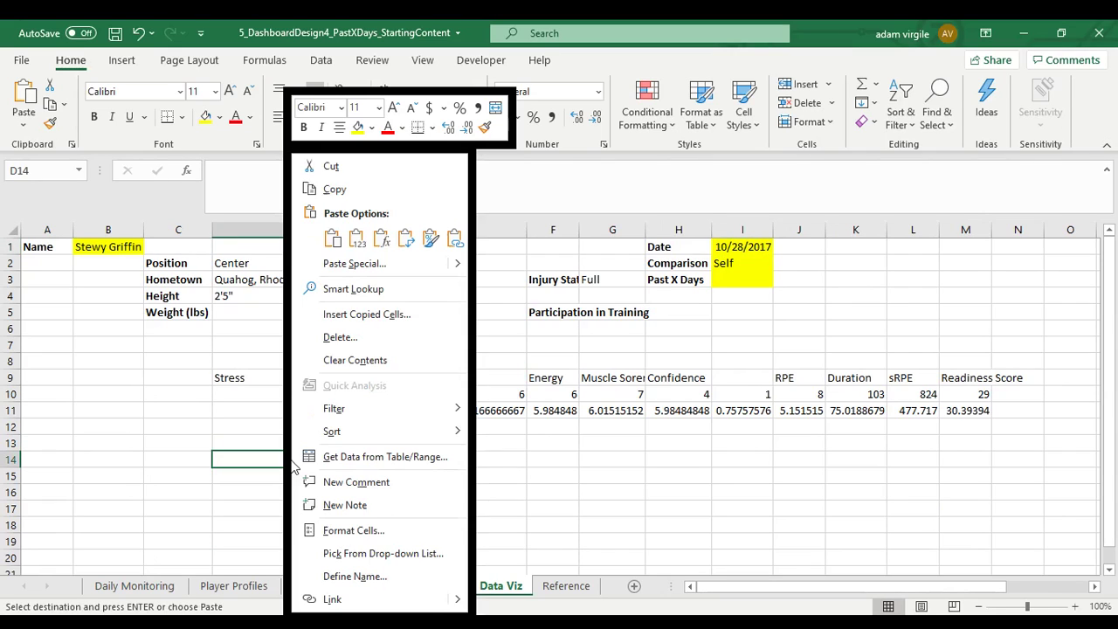
{"action": "left_click", "coordinate": [356, 246]}
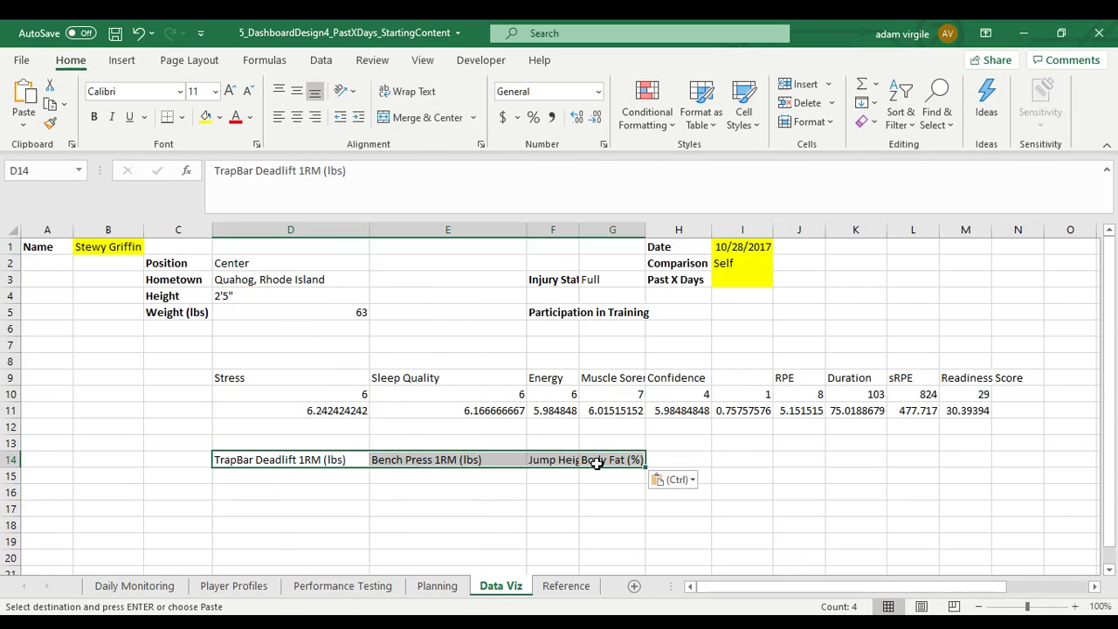
AutoFit columns F and G to the pasted header labels, ending on cell D15.
{"action": "left_click", "coordinate": [560, 459]}
{"action": "double_click", "coordinate": [579, 229]}
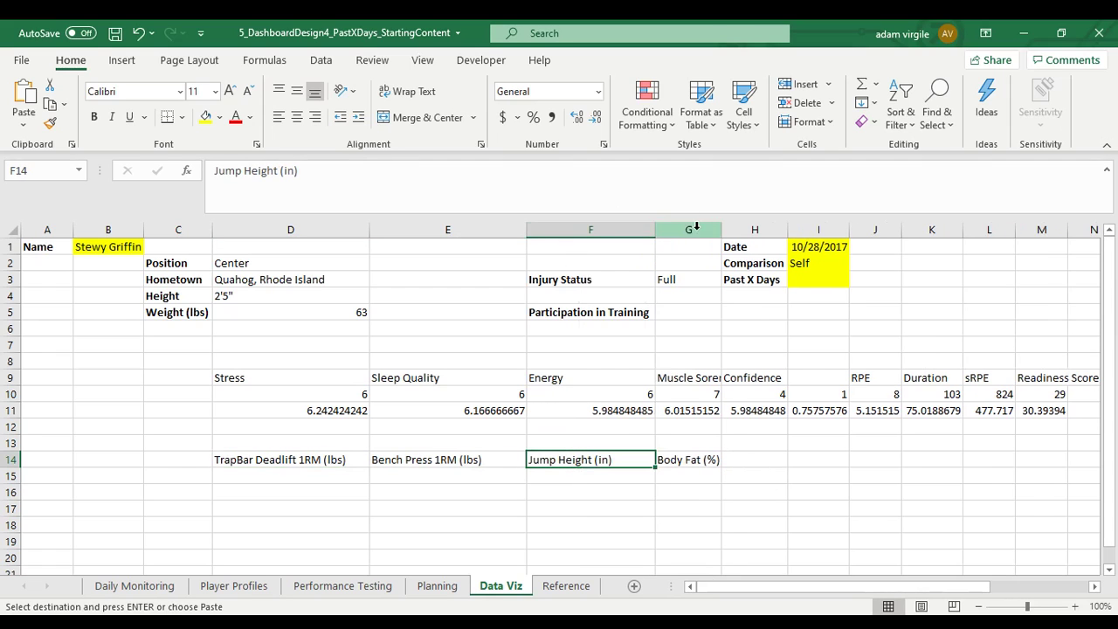
{"action": "double_click", "coordinate": [721, 229]}
{"action": "scroll", "coordinate": [868, 420], "scroll_direction": "down", "scroll_amount": 1}
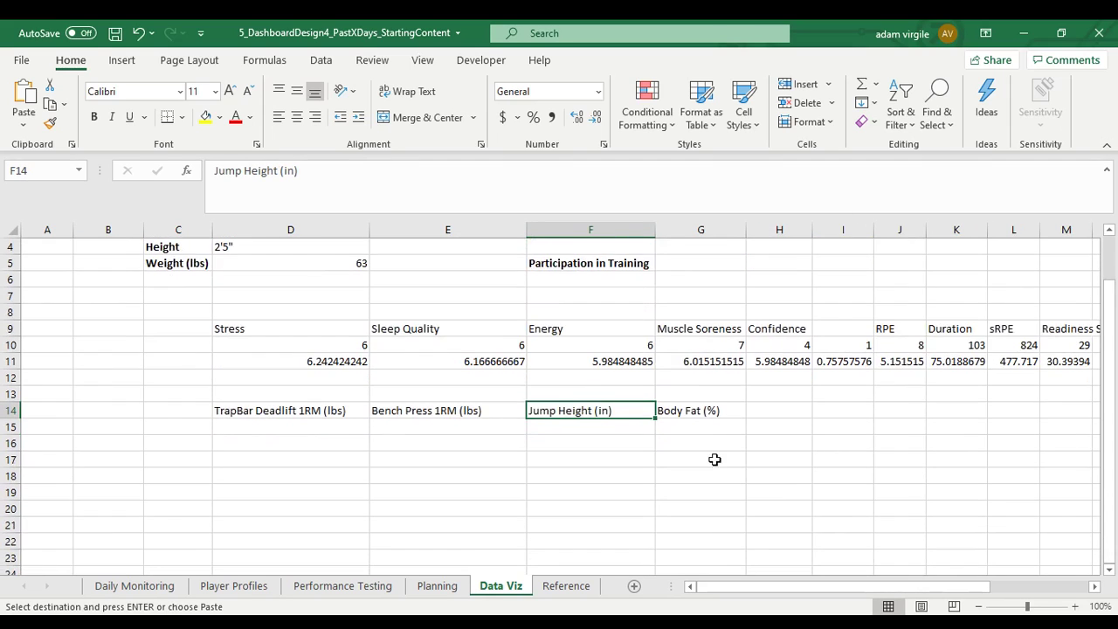
{"action": "left_click_drag", "start_coordinate": [714, 409], "coordinate": [544, 409]}
{"action": "left_click", "coordinate": [544, 411]}
{"action": "scroll", "coordinate": [484, 540], "scroll_direction": "up", "scroll_amount": 1}
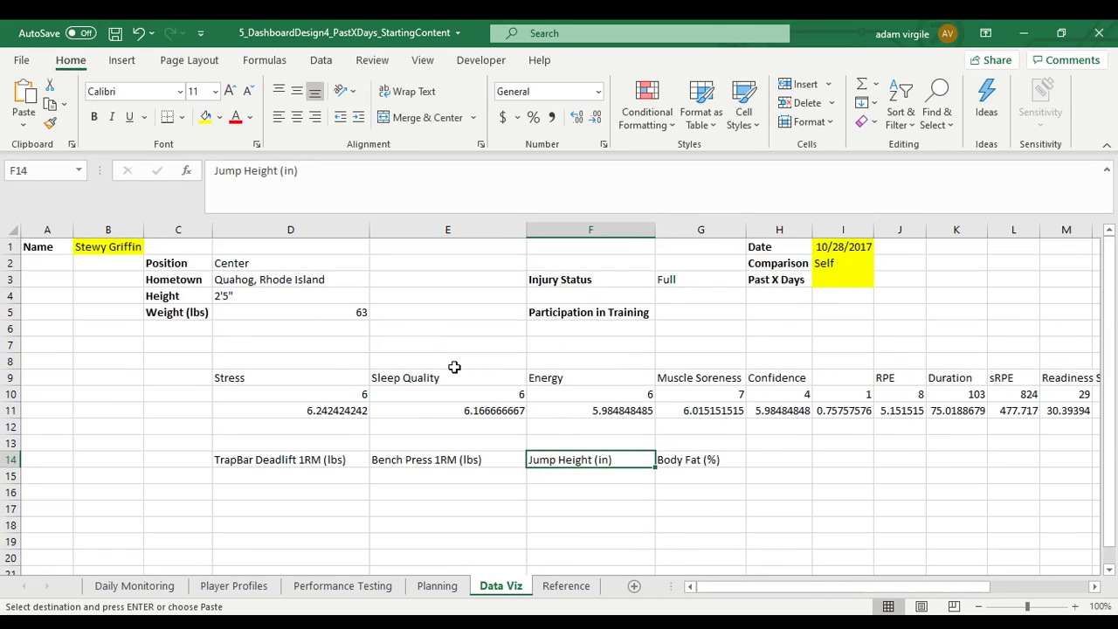
{"action": "left_click", "coordinate": [325, 473]}
{"action": "left_click", "coordinate": [327, 457]}
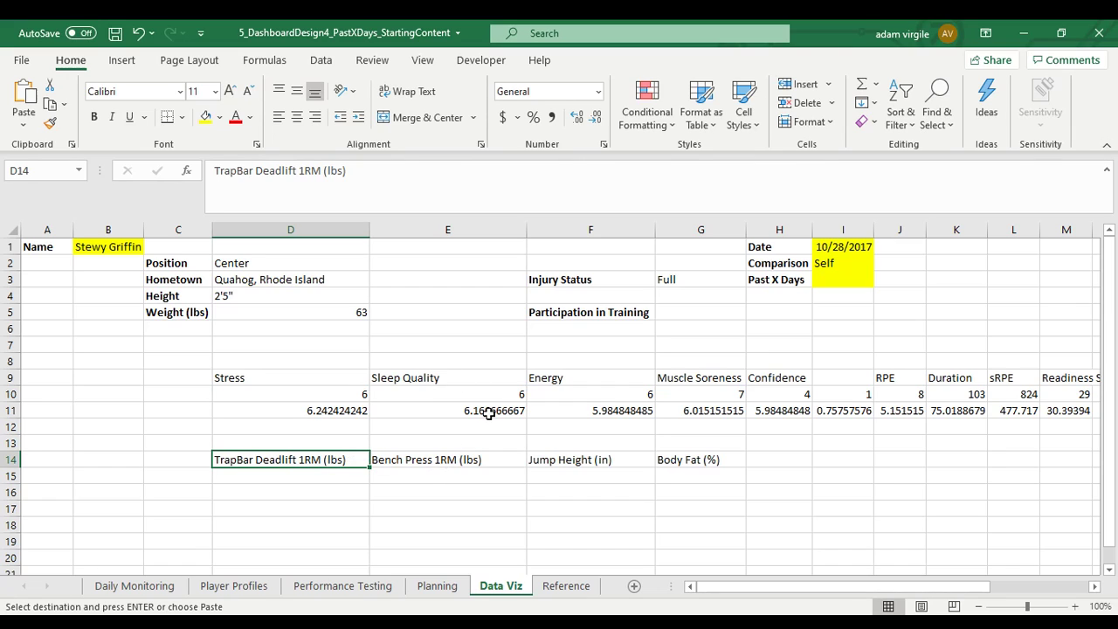
{"action": "left_click", "coordinate": [309, 483]}
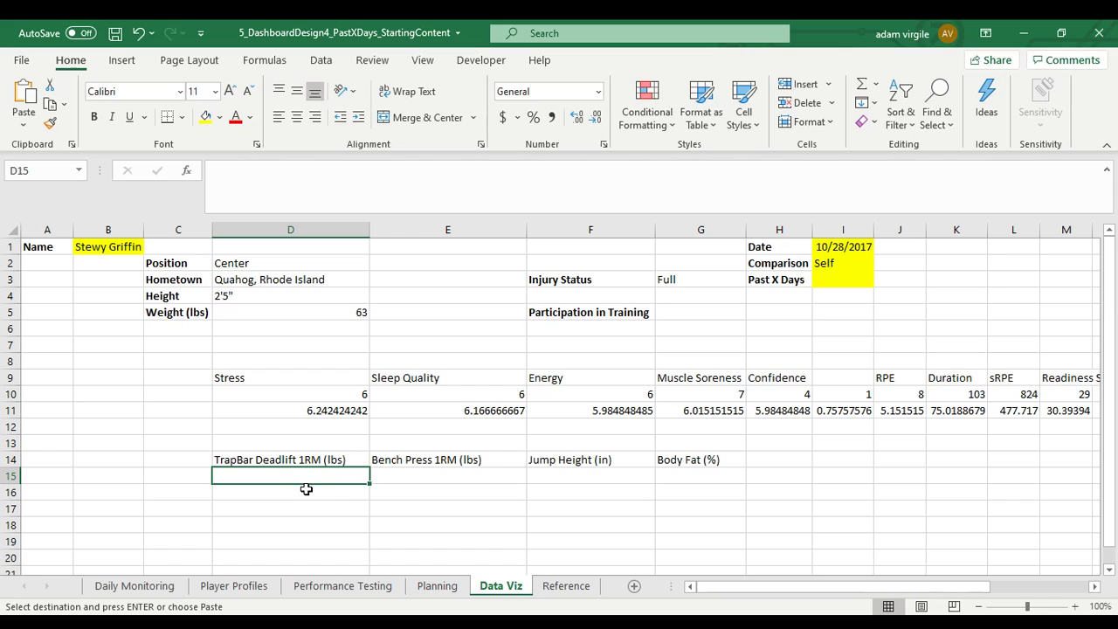
{"action": "left_click", "coordinate": [303, 491]}
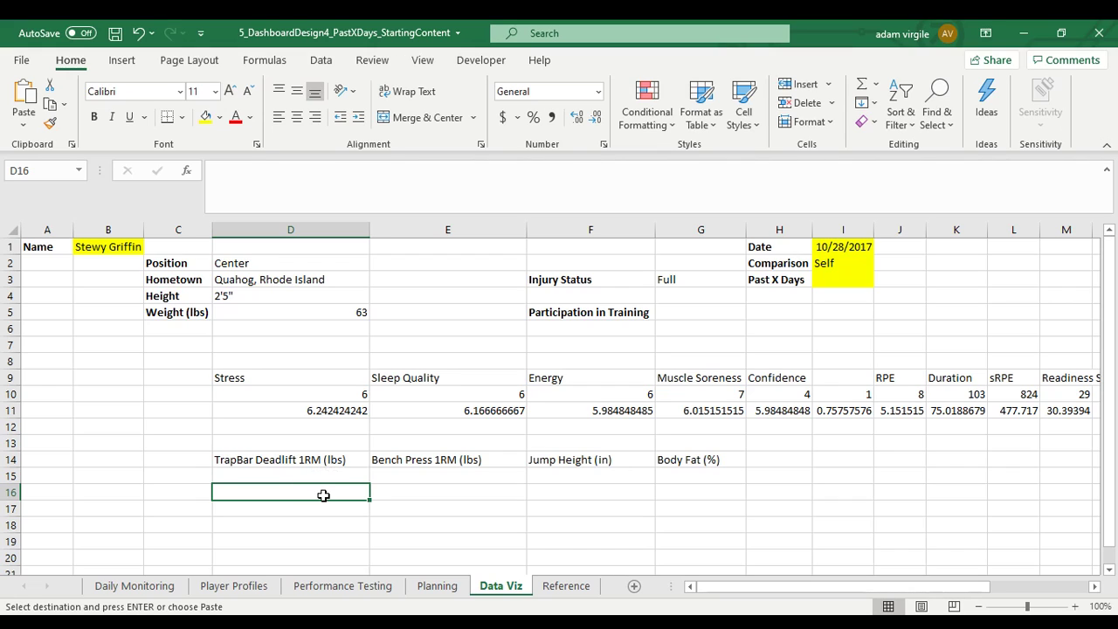
{"action": "left_click", "coordinate": [306, 199]}
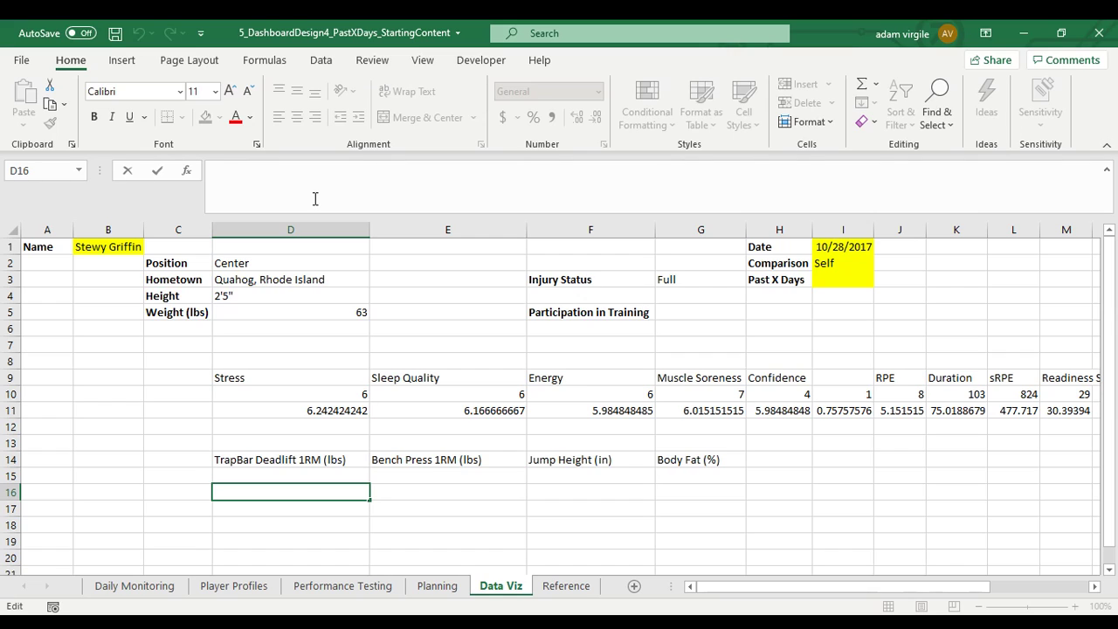
Start D16's formula as =MAXIFS(tbl_daily[Date], using the Date column as the max range.
{"action": "type", "text": "=MAX"}
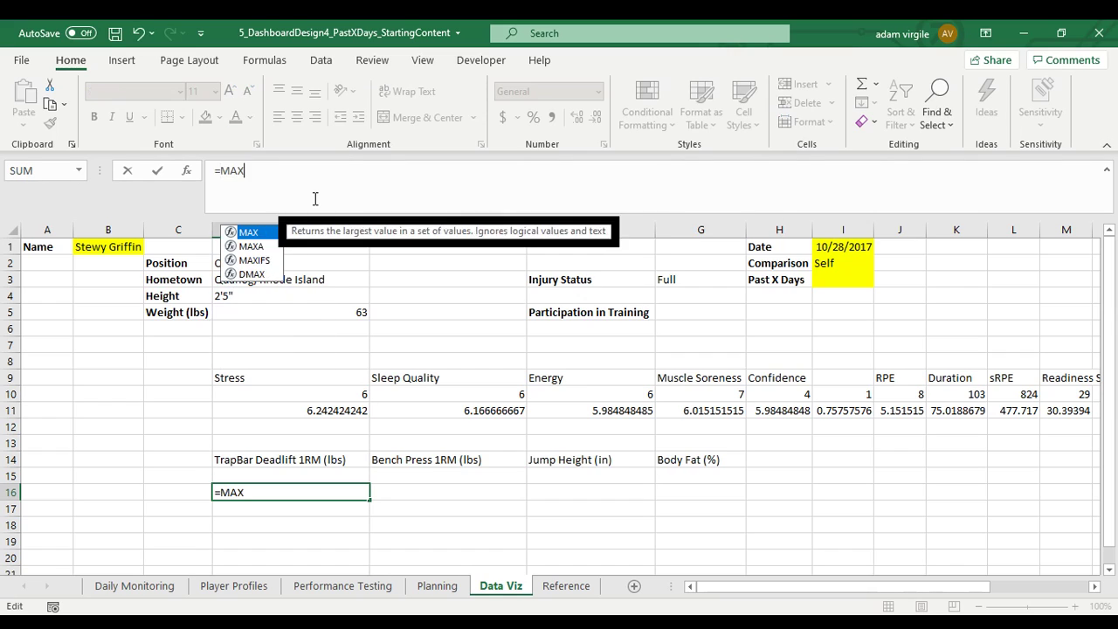
{"action": "type", "text": "IFS("}
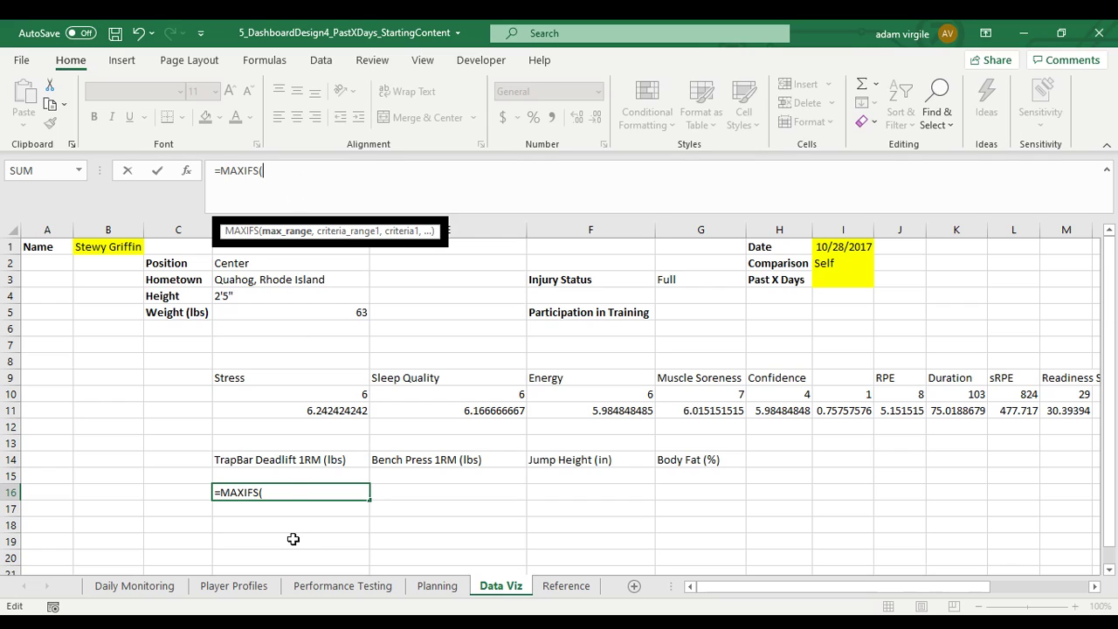
{"action": "type", "text": "tbl"}
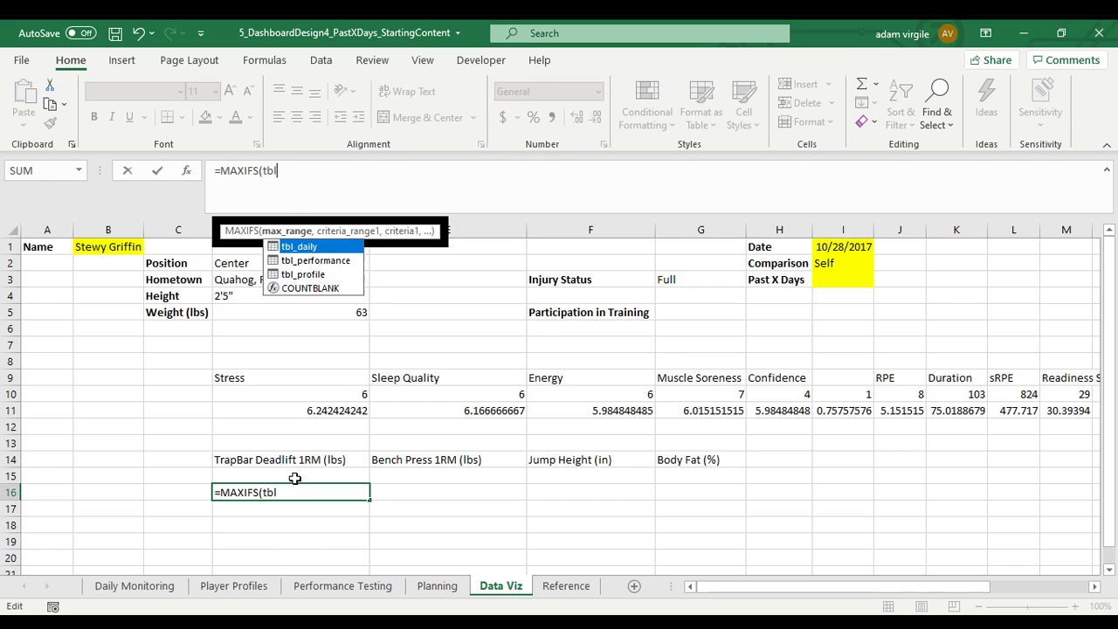
{"action": "key", "text": "Tab"}
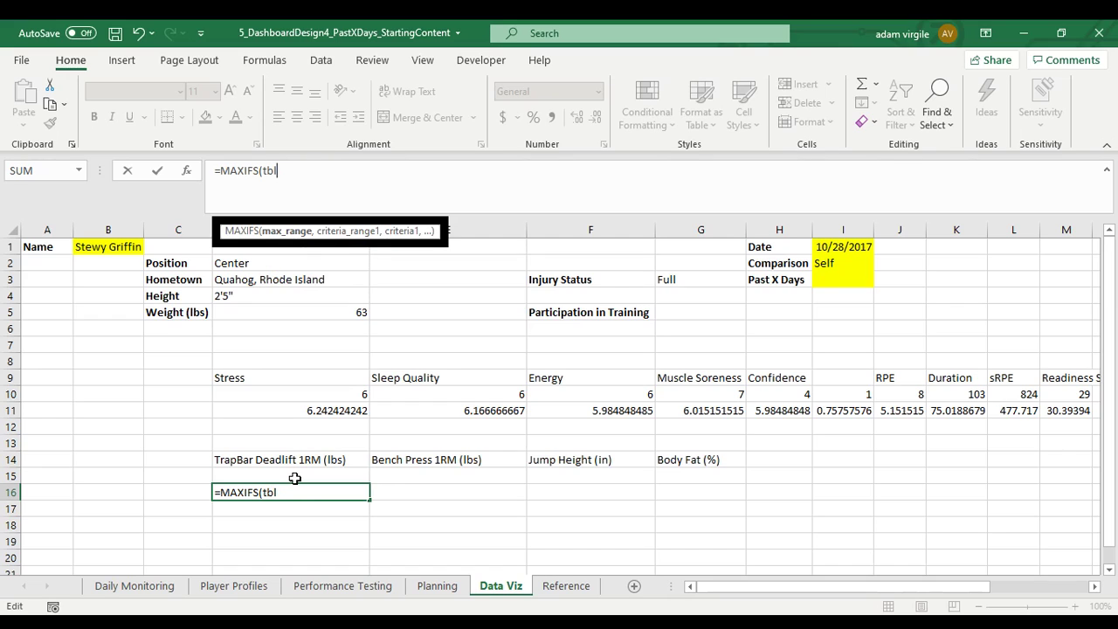
{"action": "type", "text": "["}
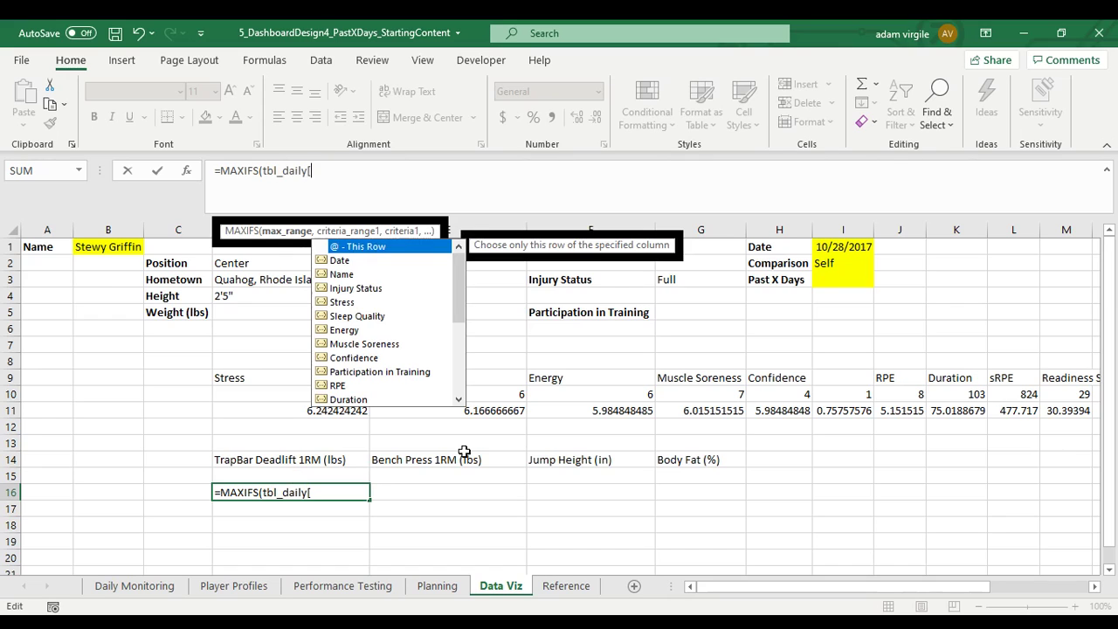
{"action": "double_click", "coordinate": [364, 260]}
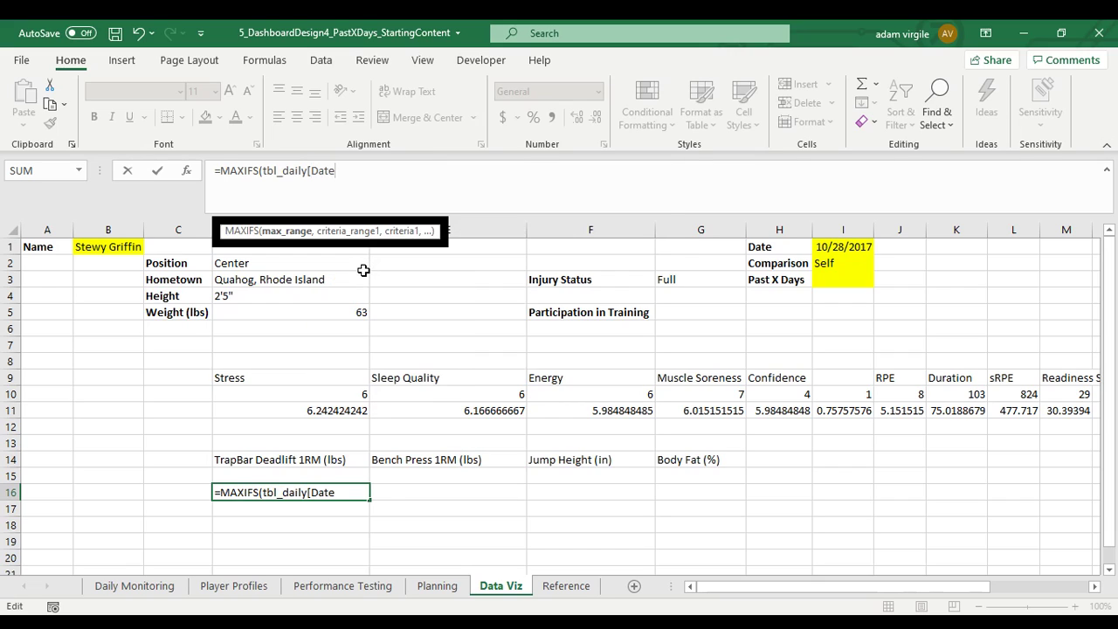
{"action": "type", "text": ","}
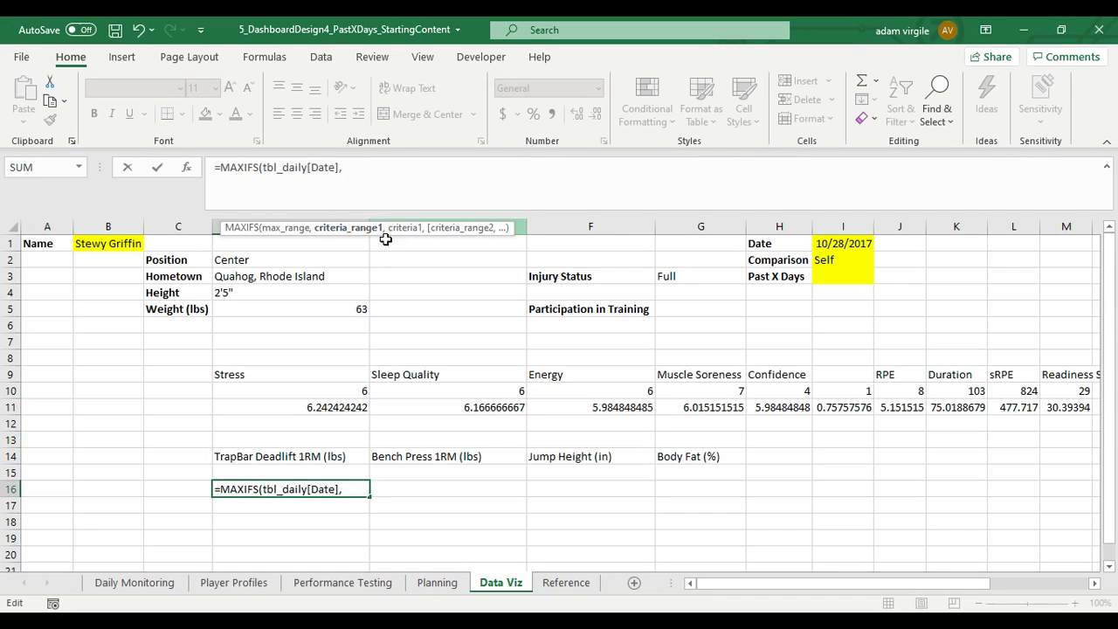
{"action": "left_click", "coordinate": [359, 199]}
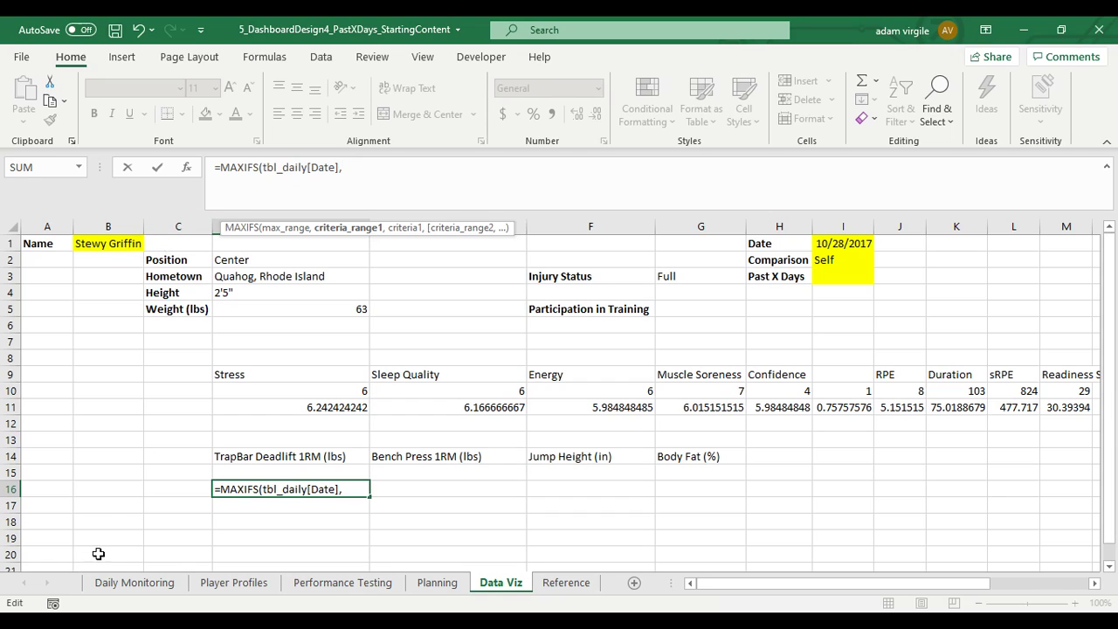
Add the tbl_daily[Name] criterion matching $B$1 to the D16 MAXIFS formula.
{"action": "type", "text": "tbl"}
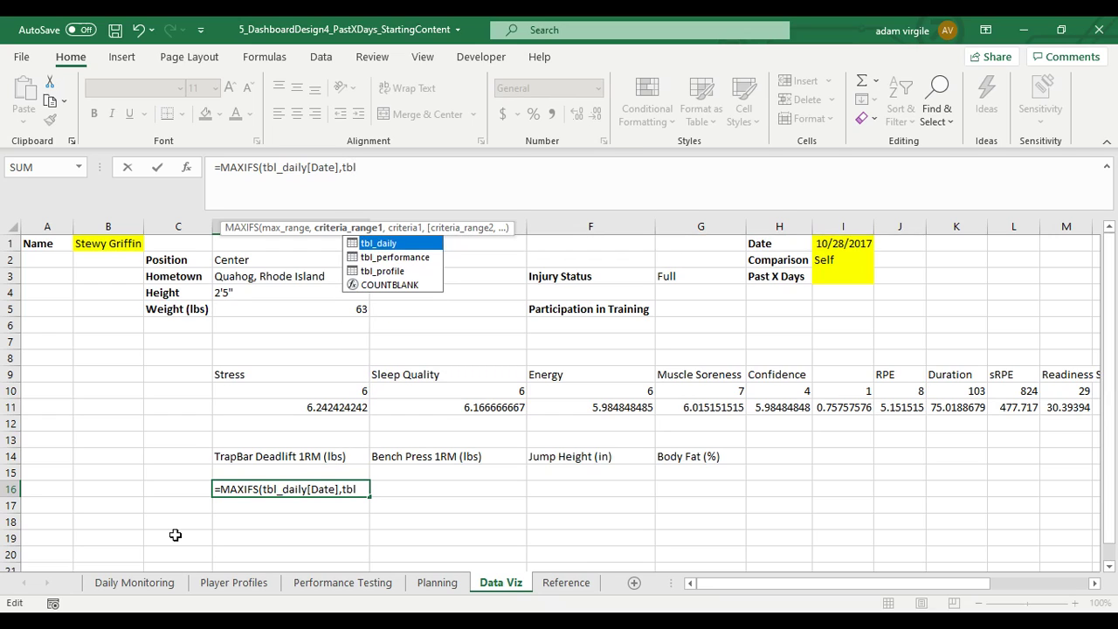
{"action": "key", "text": "Tab"}
{"action": "type", "text": "["}
{"action": "type", "text": "Nam"}
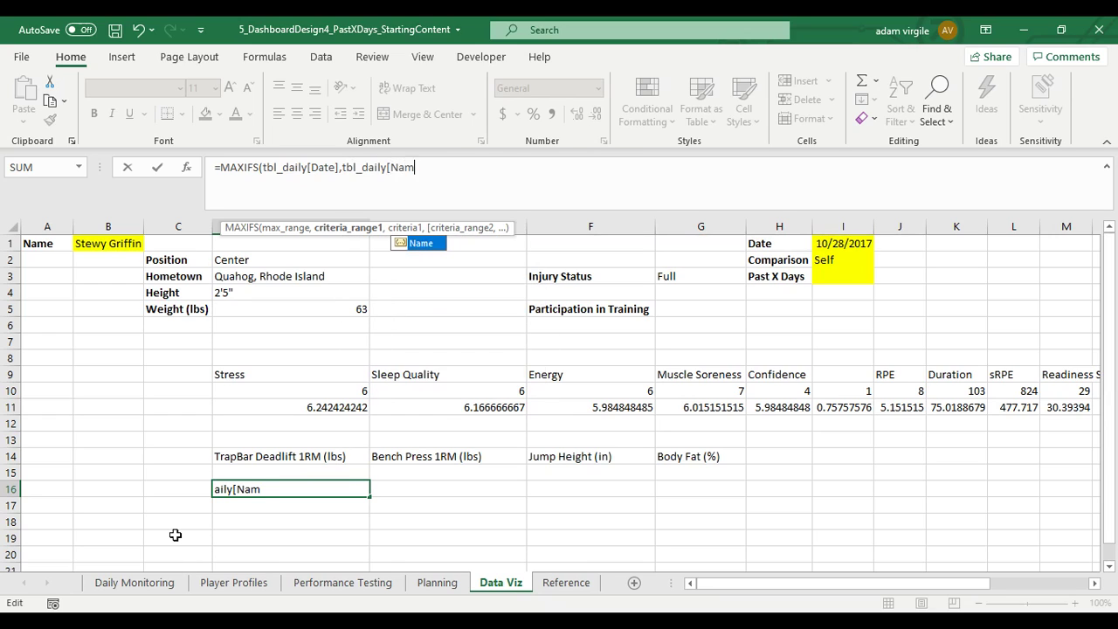
{"action": "type", "text": "e],"}
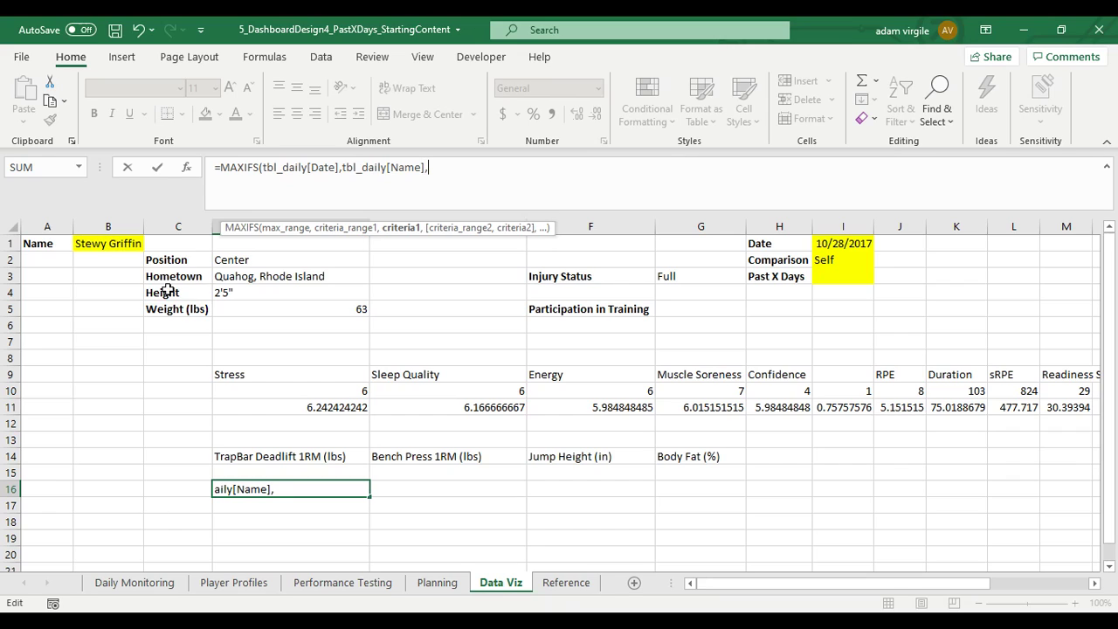
{"action": "left_click", "coordinate": [112, 245]}
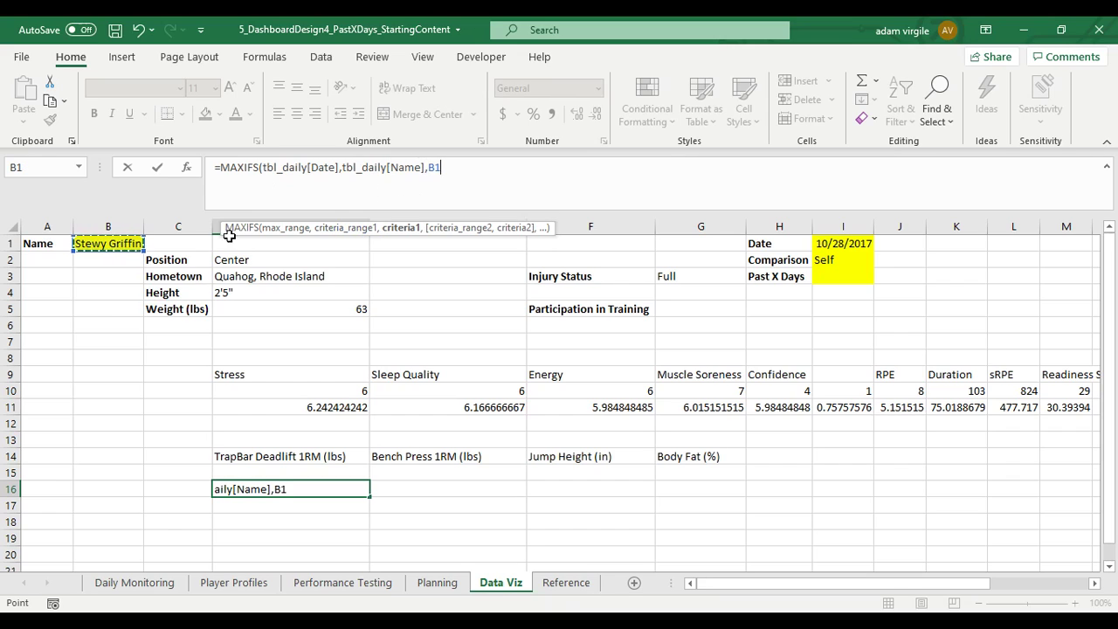
{"action": "left_click", "coordinate": [434, 167]}
{"action": "type", "text": "$1"}
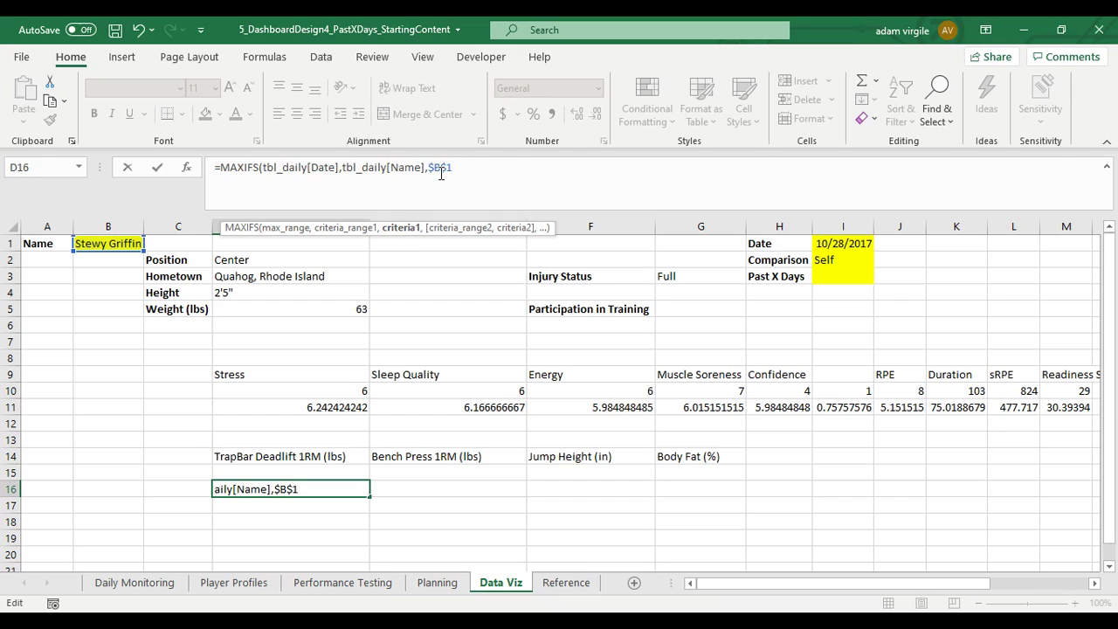
{"action": "type", "text": ","}
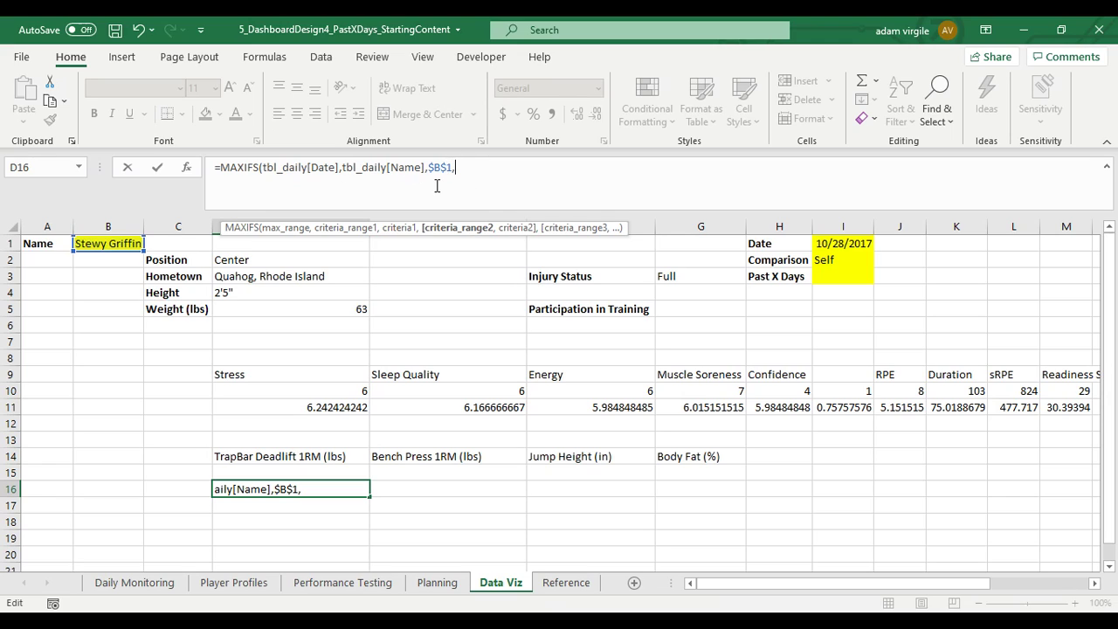
{"action": "type", "text": "tbl"}
{"action": "key", "text": "BackSpace"}
{"action": "key", "text": "Return"}
{"action": "left_click", "coordinate": [566, 368]}
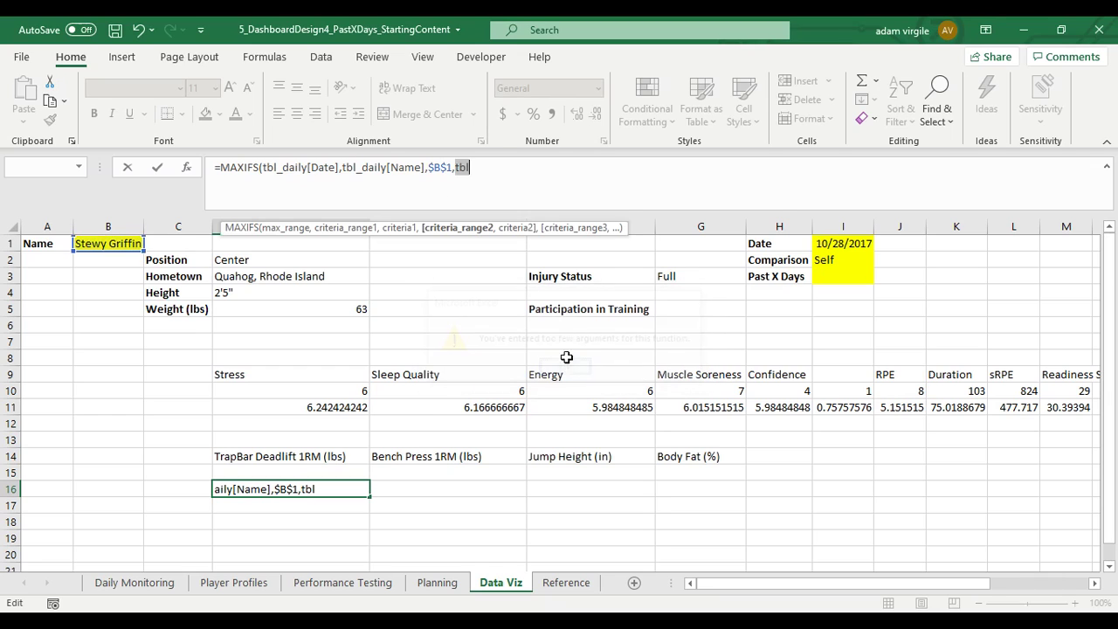
Add the criterion tbl_daily[TrapBar Deadlift 1RM (lbs)] ">0" and commit the formula.
{"action": "type", "text": "_"}
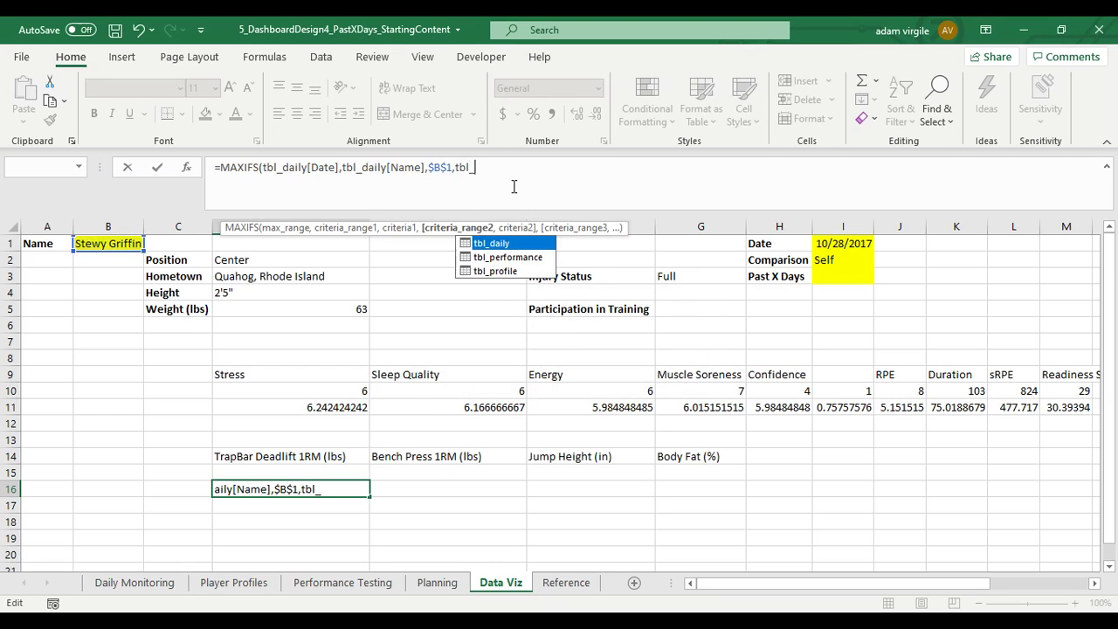
{"action": "key", "text": "Tab"}
{"action": "type", "text": "["}
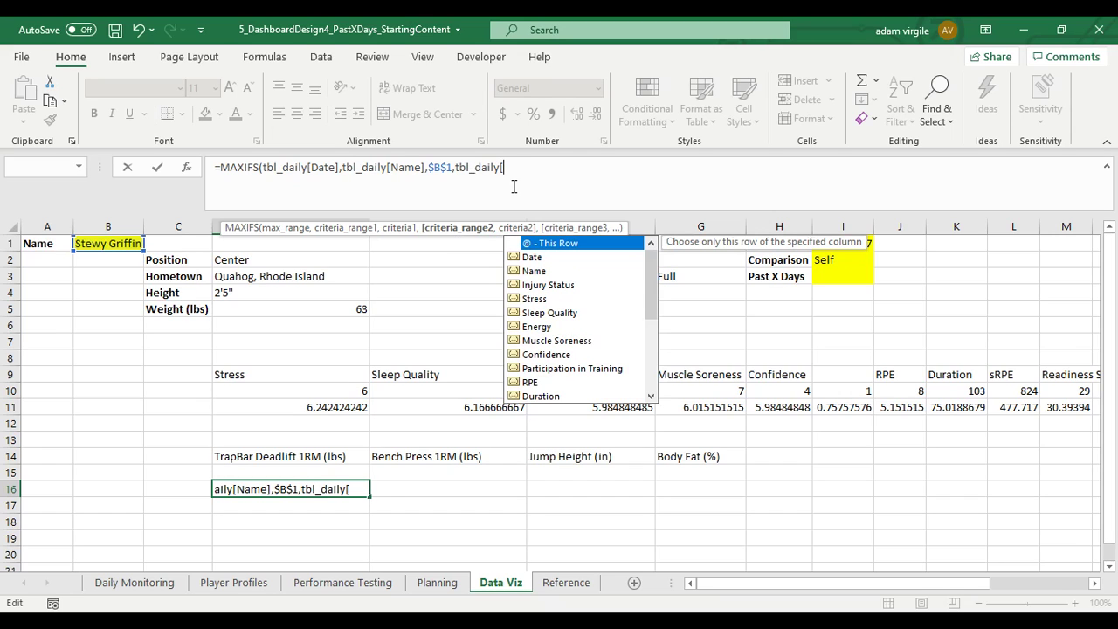
{"action": "type", "text": "tRA"}
{"action": "key", "text": "Tab"}
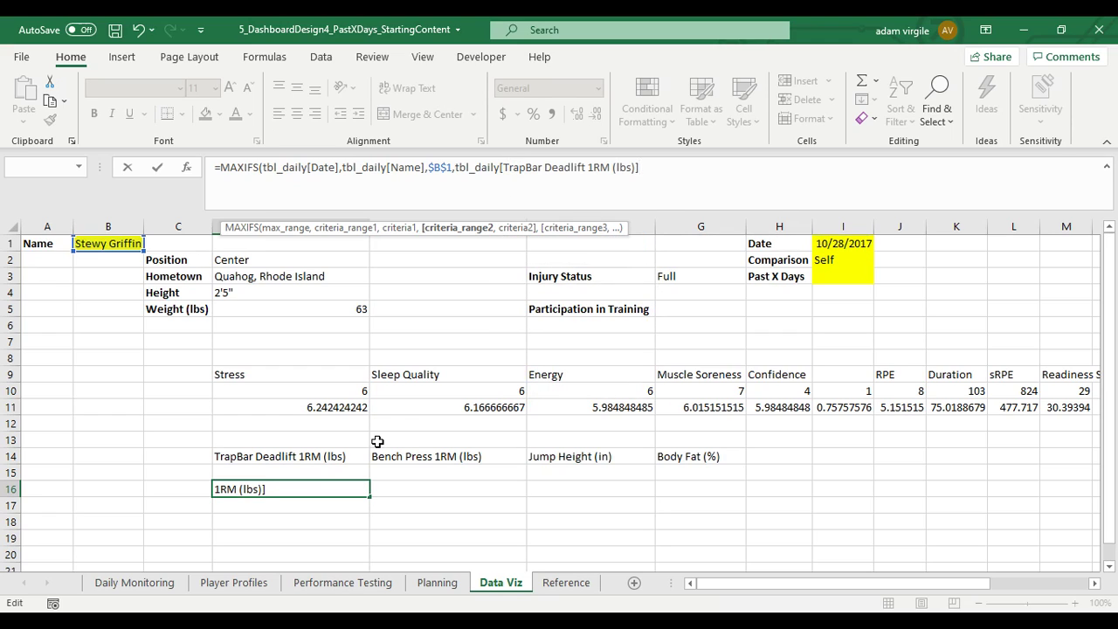
{"action": "type", "text": ",\">0"}
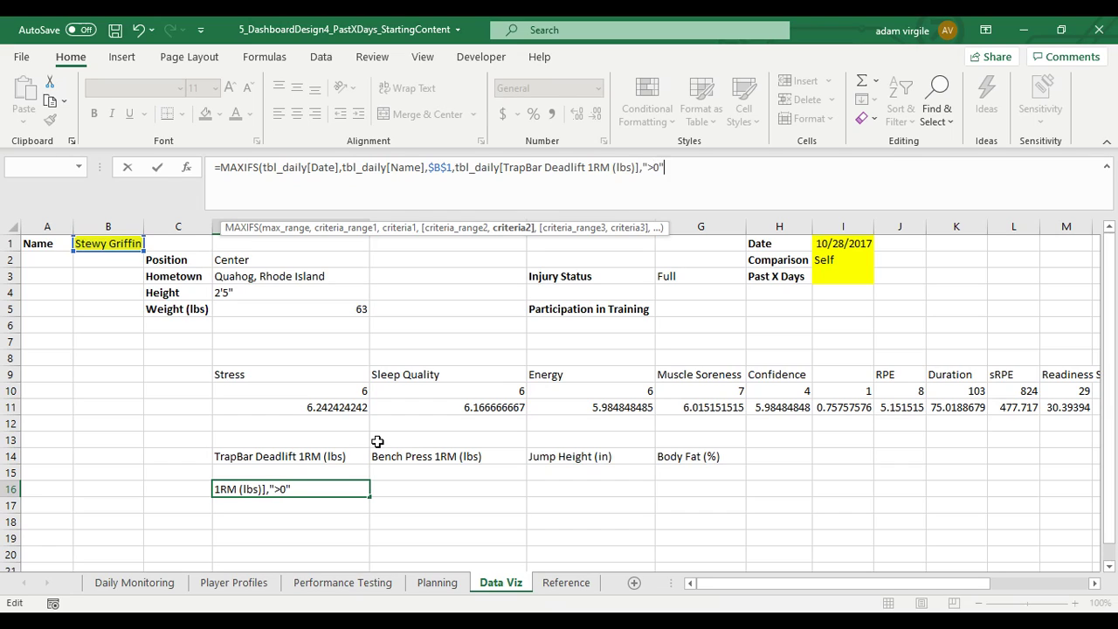
{"action": "type", "text": "\")"}
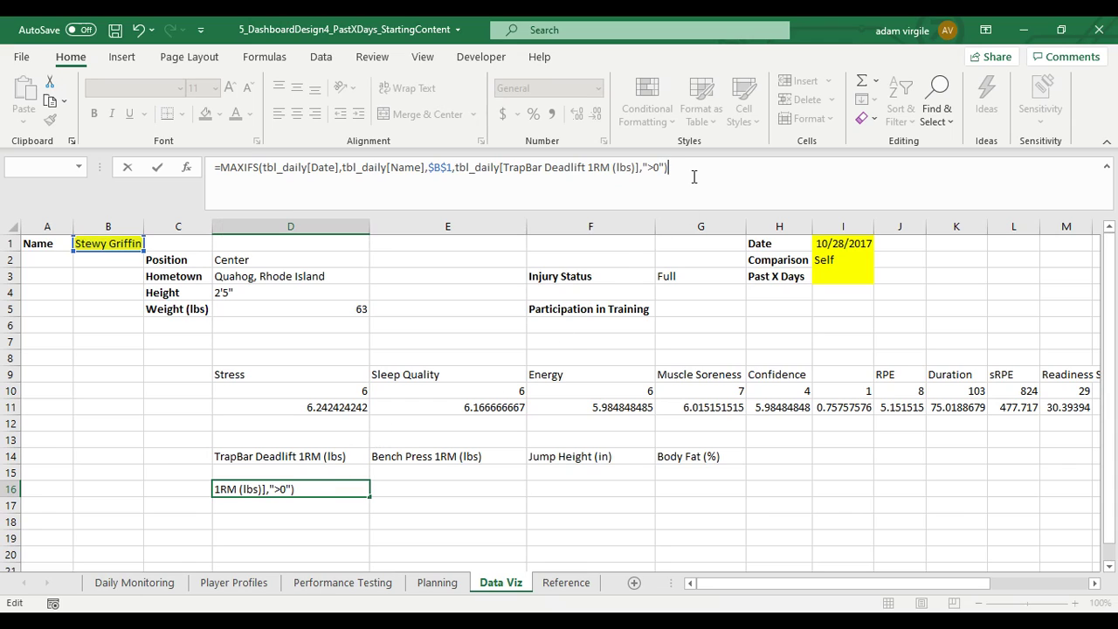
{"action": "key", "text": "Return"}
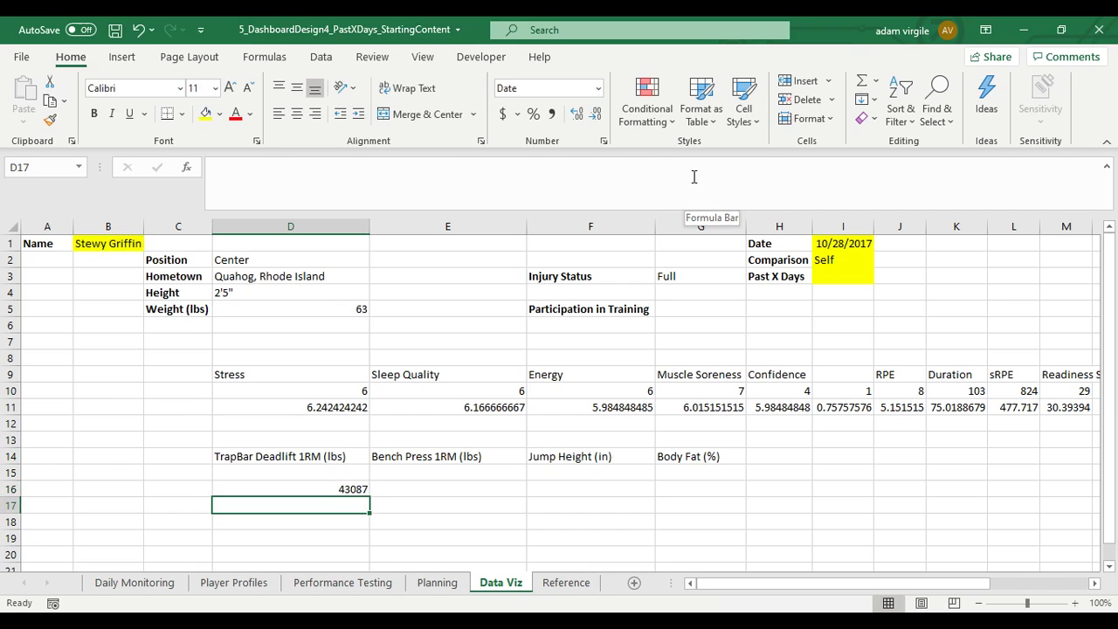
Format D16 as Short Date so it shows 12/18/2017.
{"action": "key", "text": "Up"}
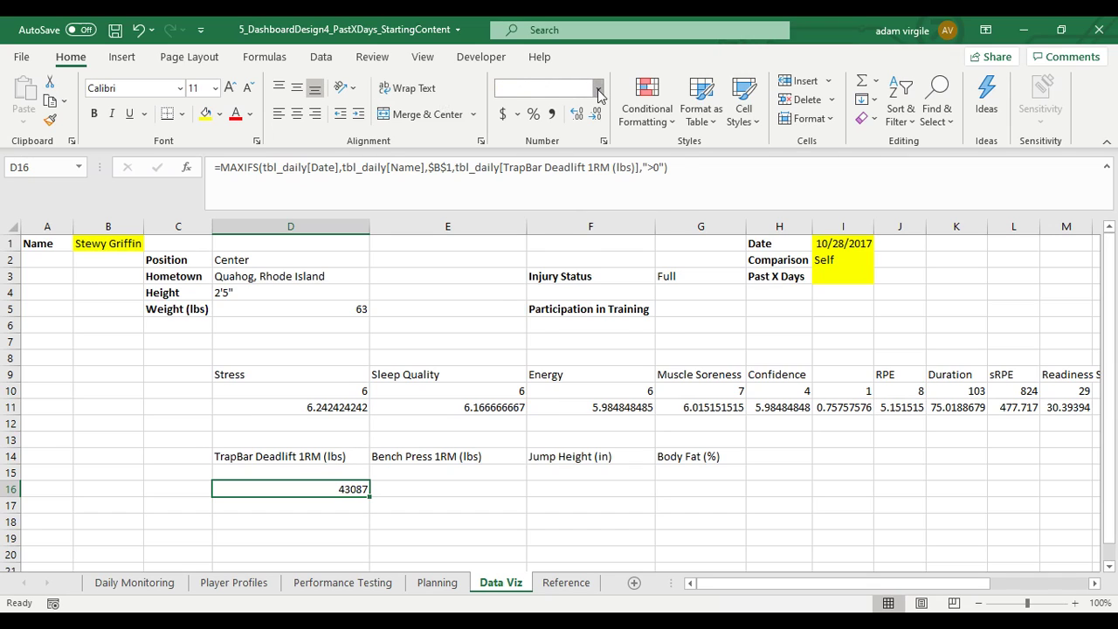
{"action": "left_click", "coordinate": [598, 89]}
{"action": "left_click", "coordinate": [575, 273]}
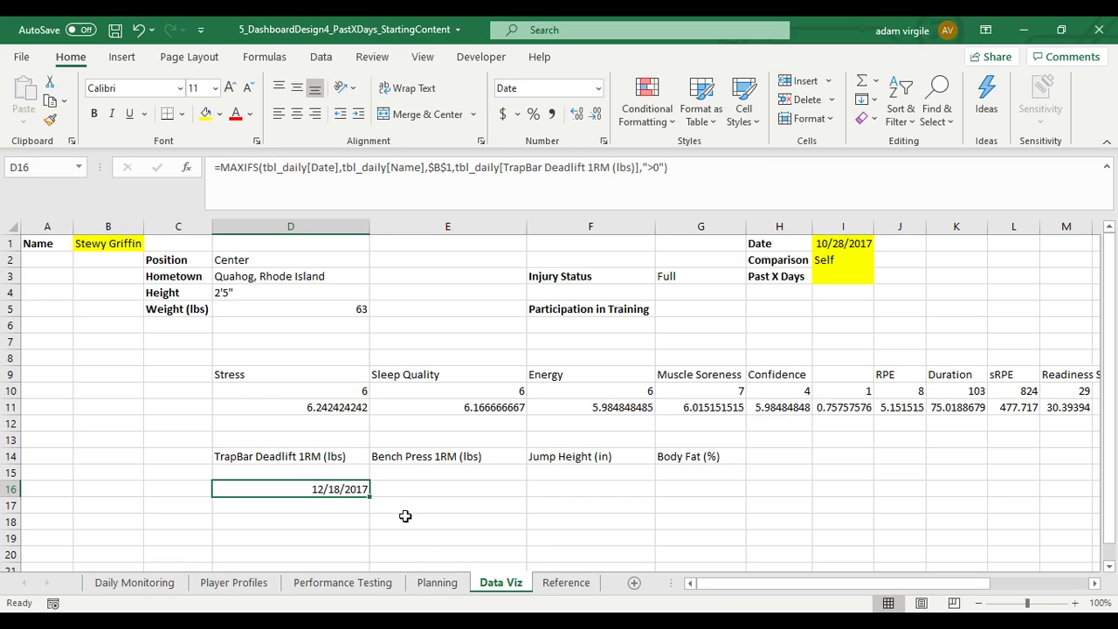
On Performance Testing, clear the player's 12/18/2017 TrapBar value 355 in C64.
{"action": "left_click", "coordinate": [343, 585]}
{"action": "scroll", "coordinate": [366, 500], "scroll_direction": "up", "scroll_amount": 4}
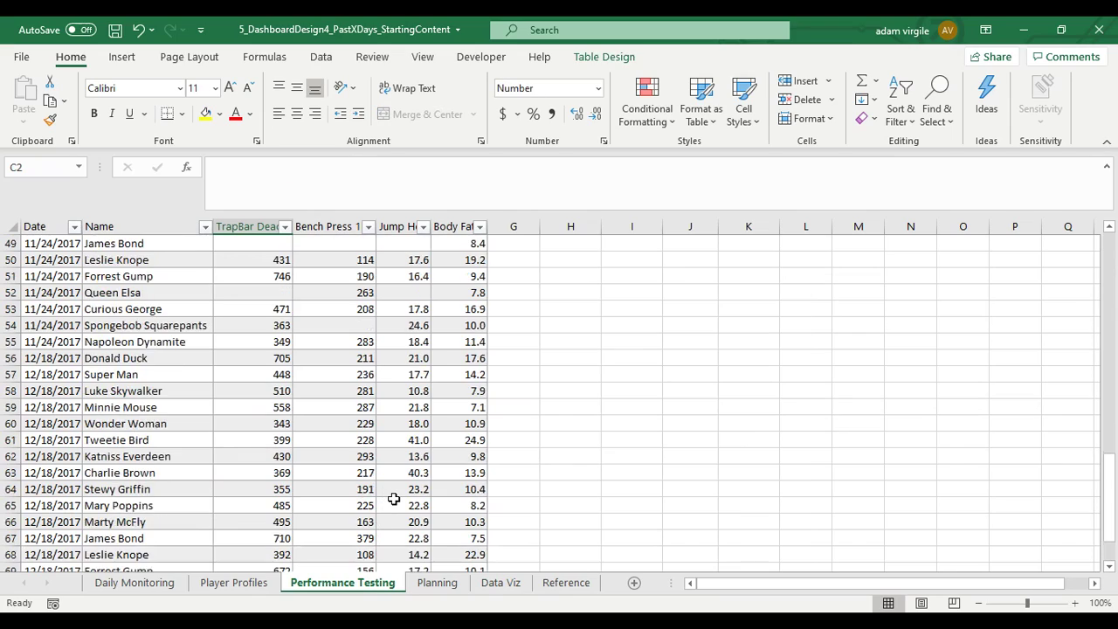
{"action": "scroll", "coordinate": [394, 498], "scroll_direction": "down", "scroll_amount": 1}
{"action": "scroll", "coordinate": [394, 498], "scroll_direction": "down", "scroll_amount": 3}
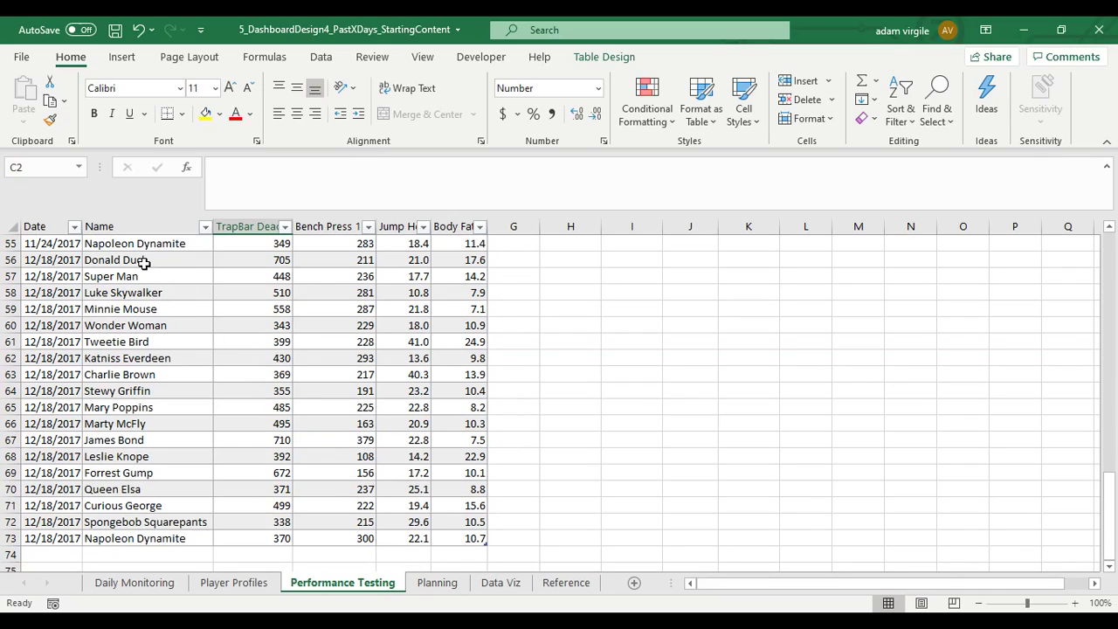
{"action": "left_click_drag", "start_coordinate": [136, 390], "coordinate": [247, 392]}
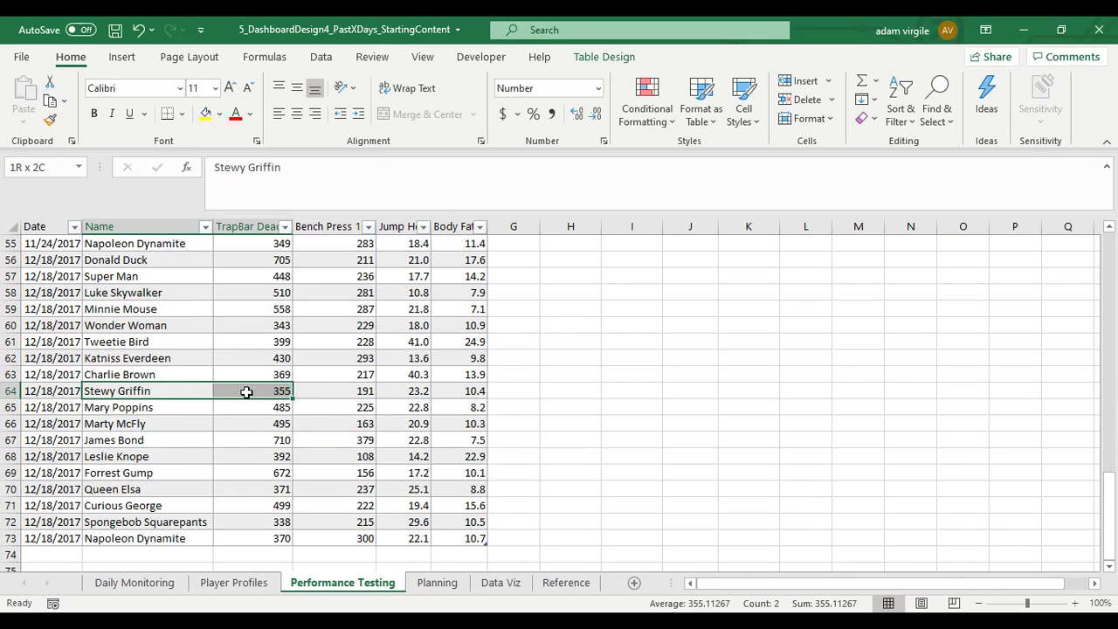
{"action": "left_click_drag", "start_coordinate": [52, 391], "coordinate": [226, 390]}
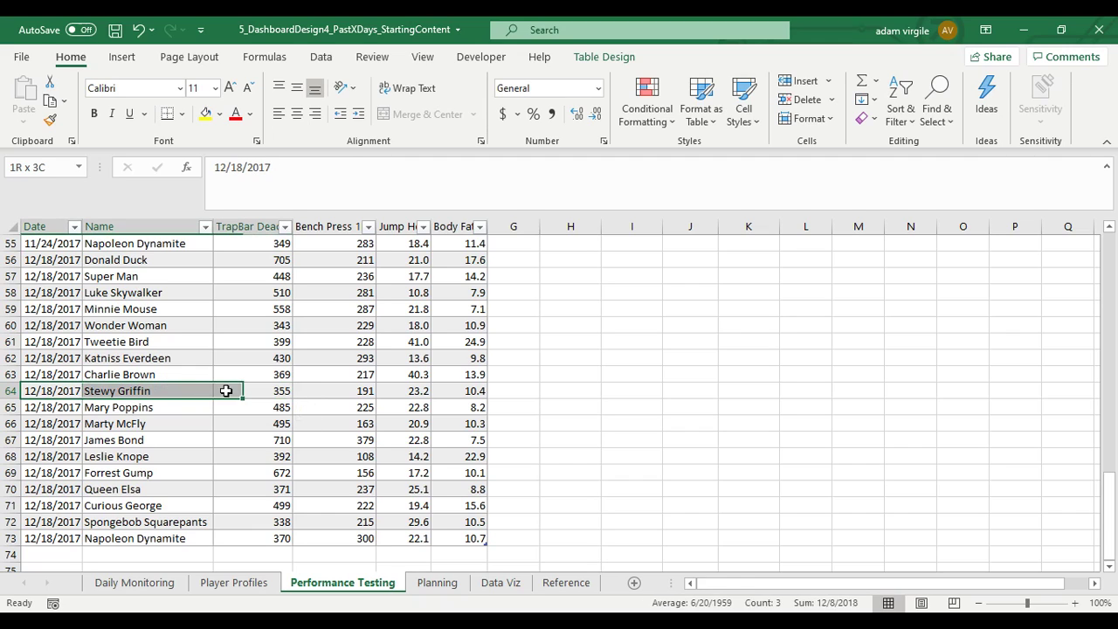
{"action": "left_click", "coordinate": [253, 393]}
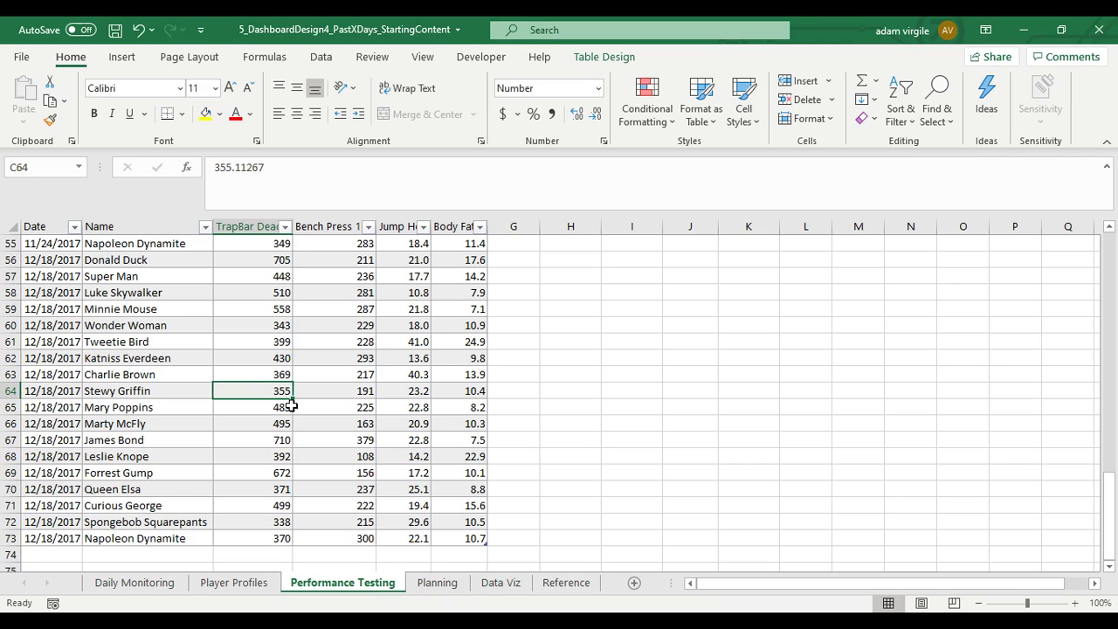
{"action": "key", "text": "BackSpace"}
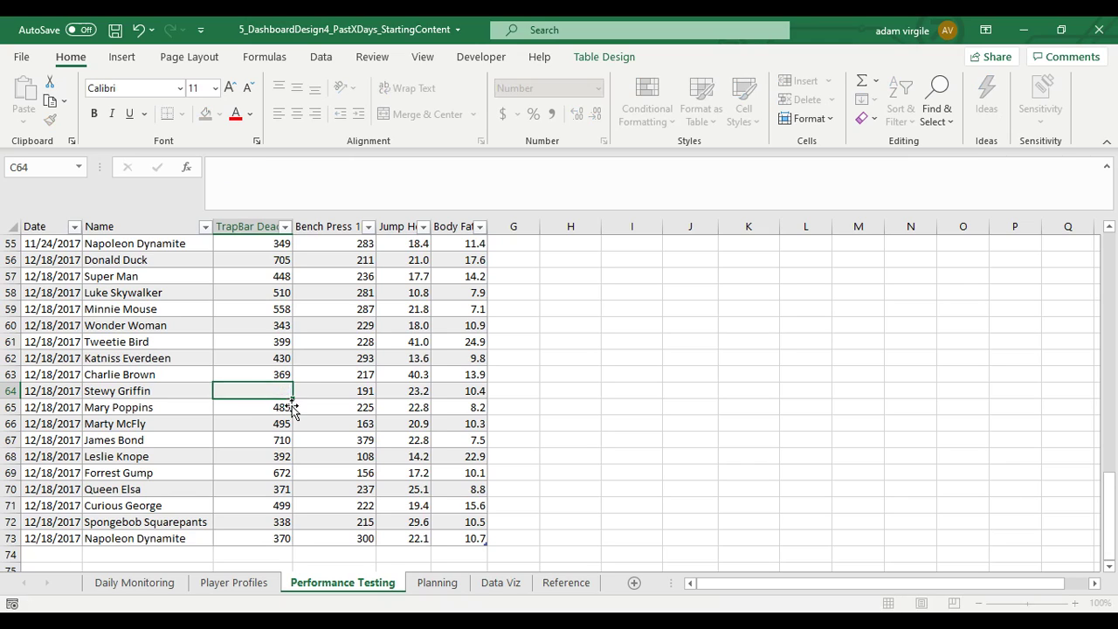
{"action": "key", "text": "Return"}
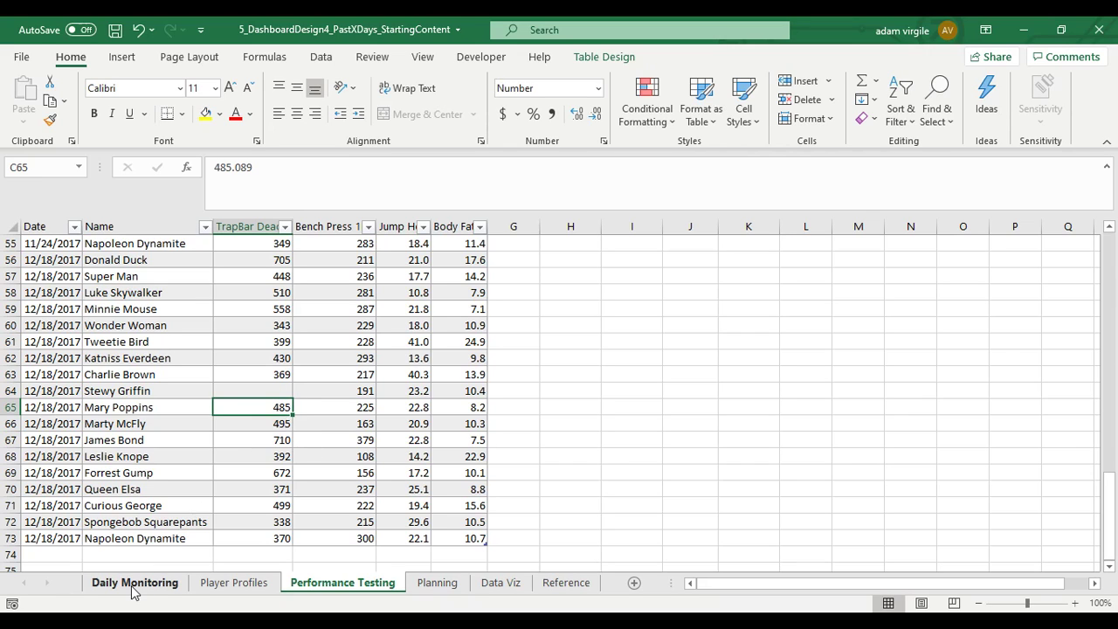
Check D16 on Data Viz, then filter Performance Testing's Name column to the current player.
{"action": "left_click", "coordinate": [514, 590]}
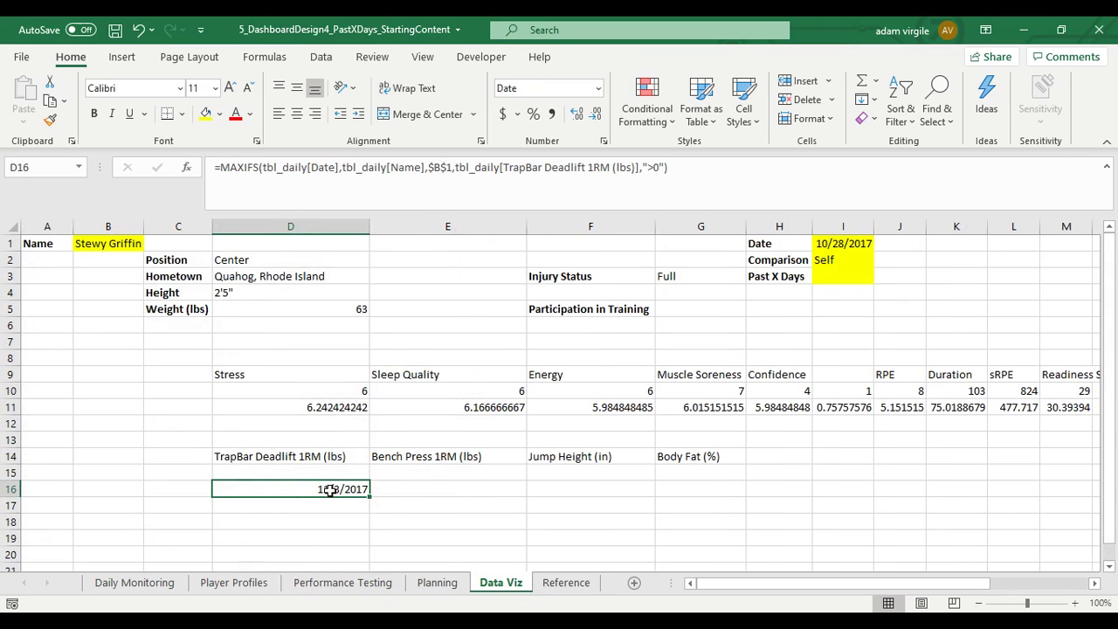
{"action": "left_click", "coordinate": [156, 577]}
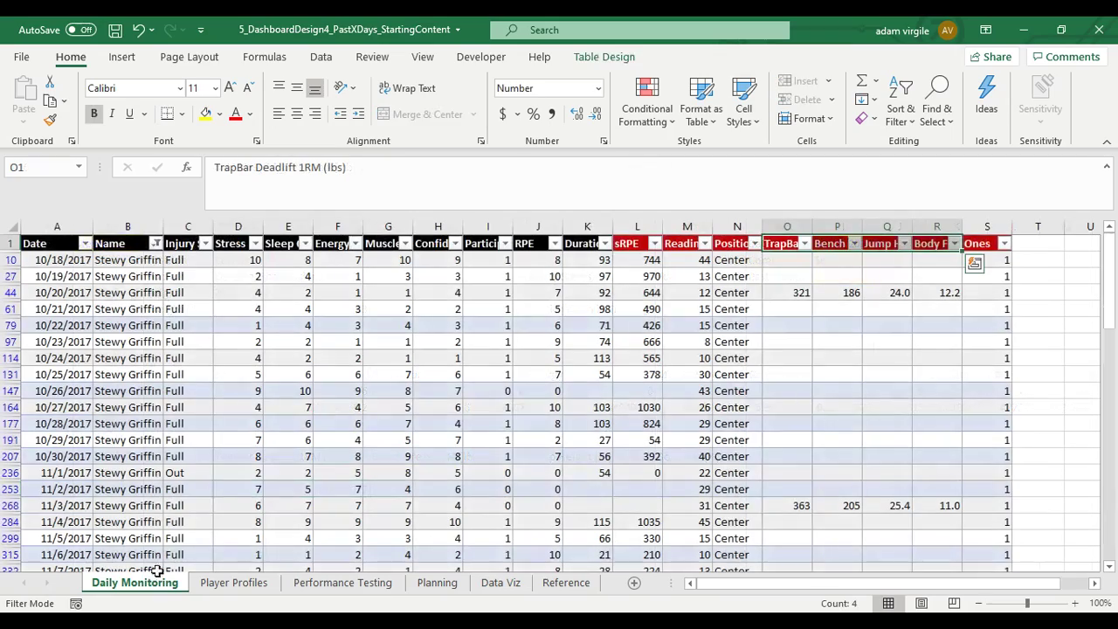
{"action": "left_click", "coordinate": [347, 582]}
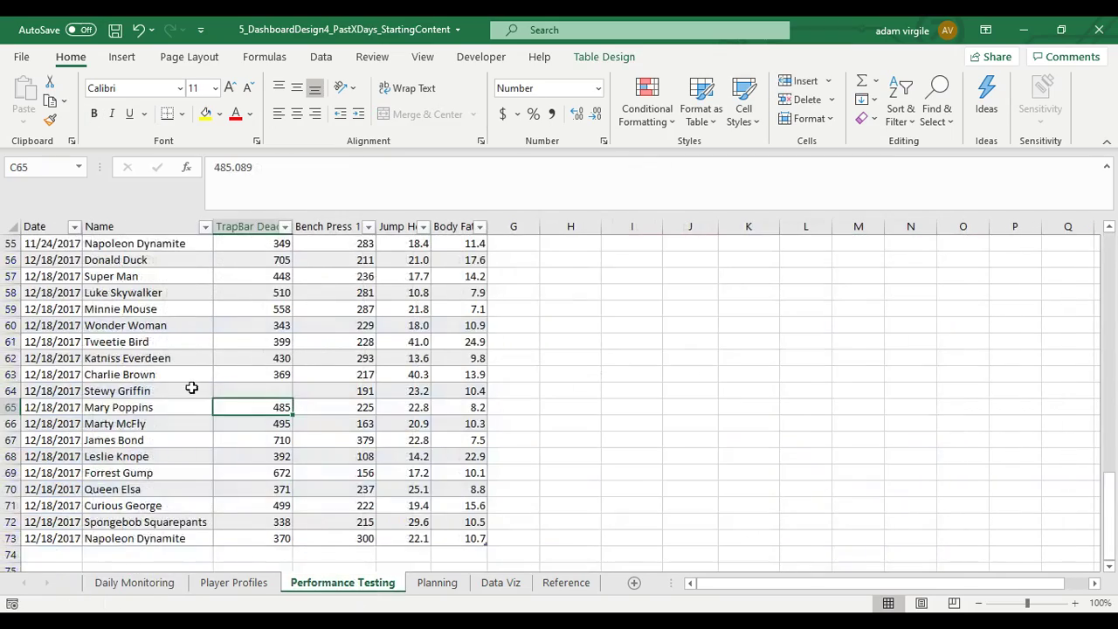
{"action": "scroll", "coordinate": [192, 387], "scroll_direction": "up", "scroll_amount": 18}
{"action": "left_click", "coordinate": [205, 292]}
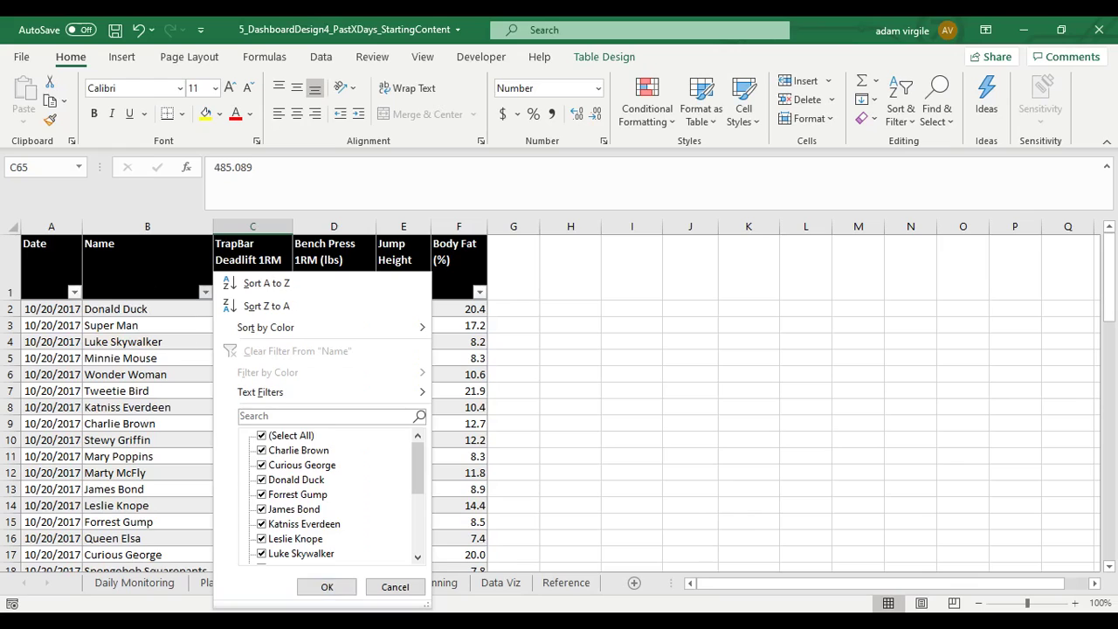
{"action": "left_click", "coordinate": [262, 435]}
{"action": "scroll", "coordinate": [332, 493], "scroll_direction": "down", "scroll_amount": 3}
{"action": "scroll", "coordinate": [332, 494], "scroll_direction": "up", "scroll_amount": 3}
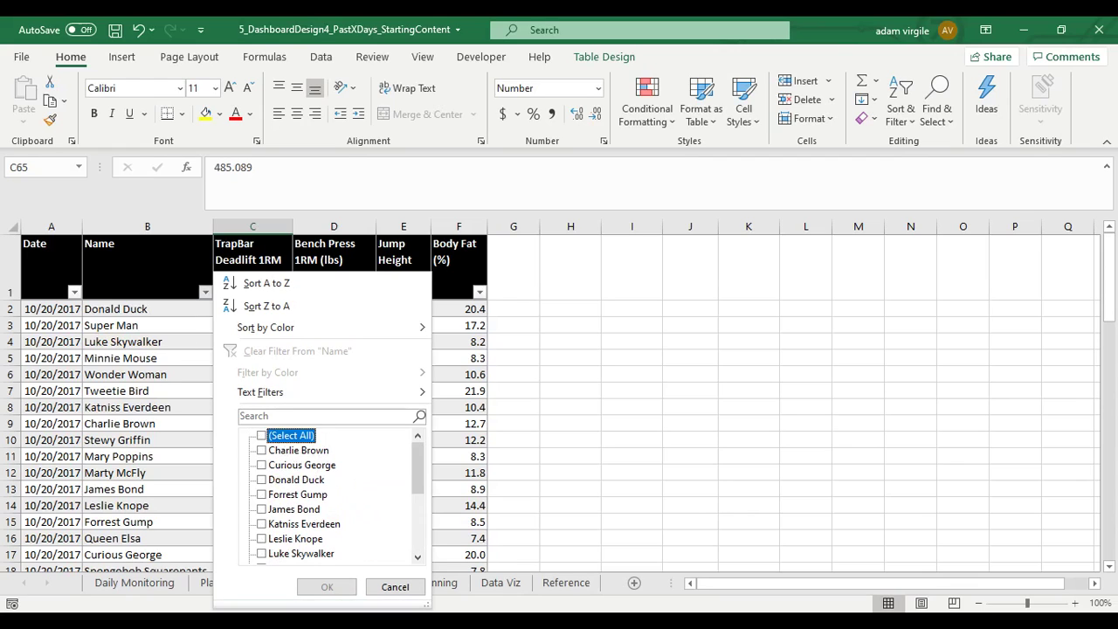
{"action": "scroll", "coordinate": [332, 494], "scroll_direction": "down", "scroll_amount": 4}
{"action": "left_click", "coordinate": [261, 509]}
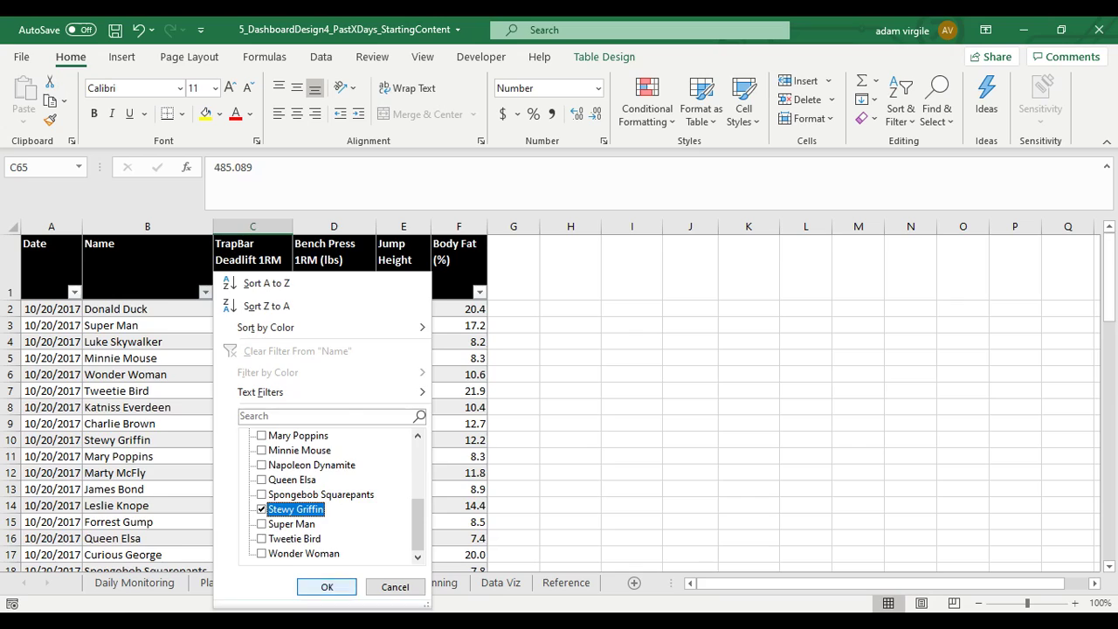
{"action": "left_click", "coordinate": [327, 586]}
{"action": "left_click", "coordinate": [316, 456]}
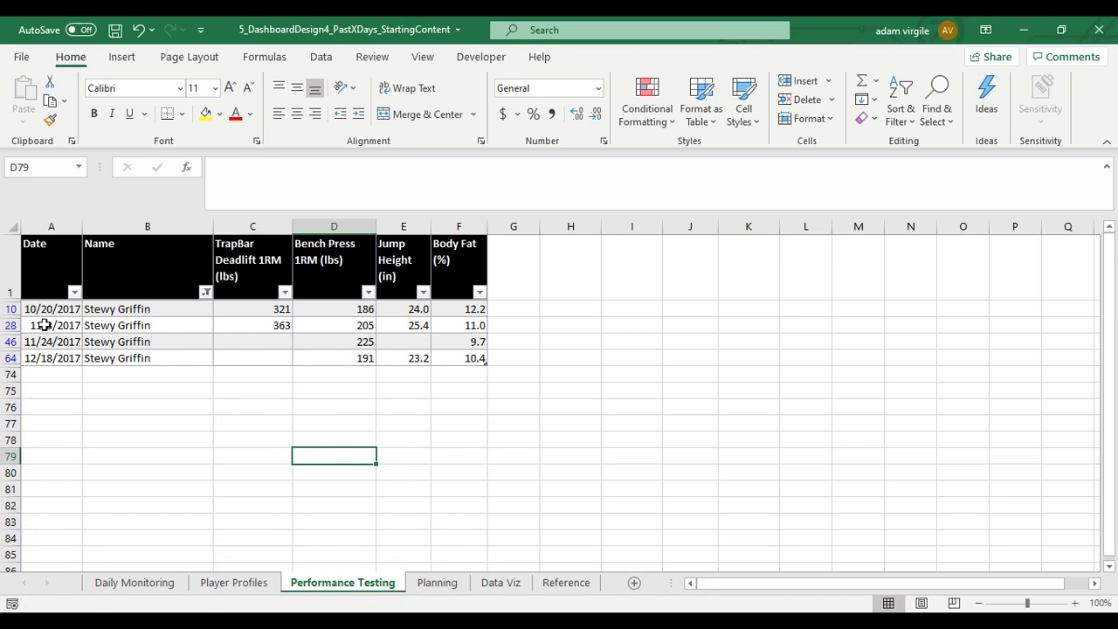
Inspect the 11/3/2017 TrapBar value 363, then undo to clear the filter and restore C64.
{"action": "left_click_drag", "start_coordinate": [43, 325], "coordinate": [247, 325]}
{"action": "left_click", "coordinate": [246, 325]}
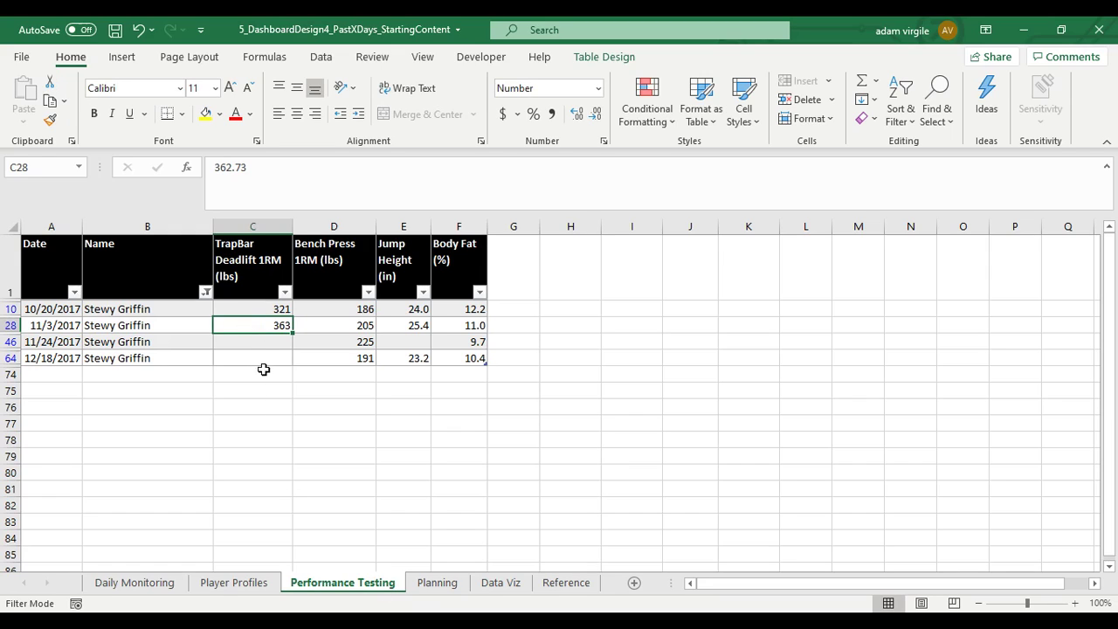
{"action": "left_click", "coordinate": [140, 28]}
{"action": "left_click", "coordinate": [340, 505]}
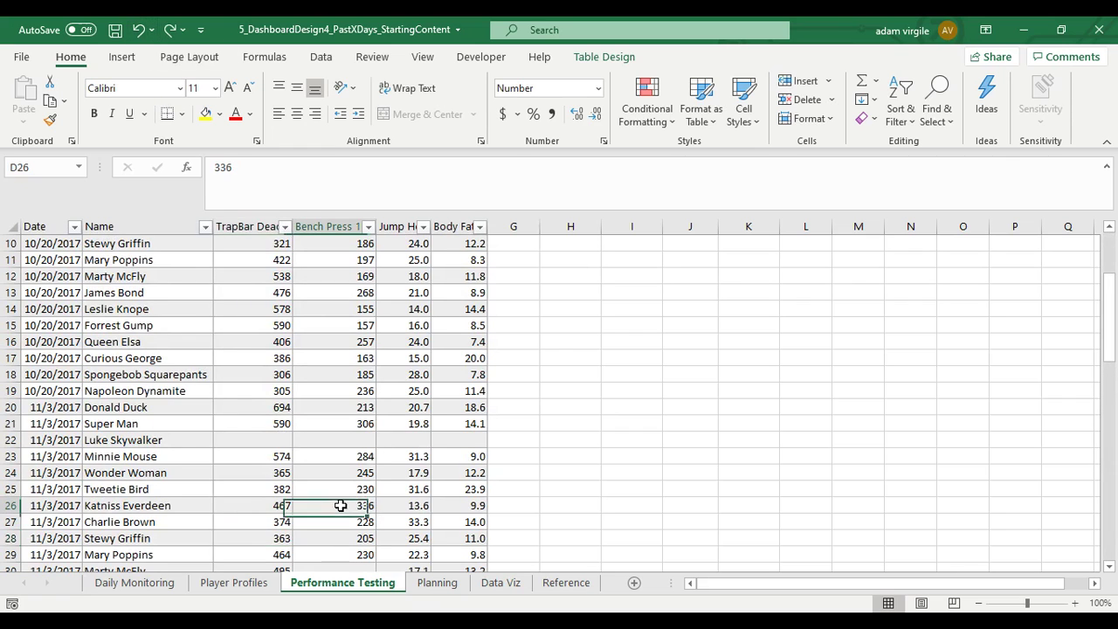
{"action": "scroll", "coordinate": [315, 506], "scroll_direction": "down", "scroll_amount": 1}
{"action": "left_click", "coordinate": [276, 492]}
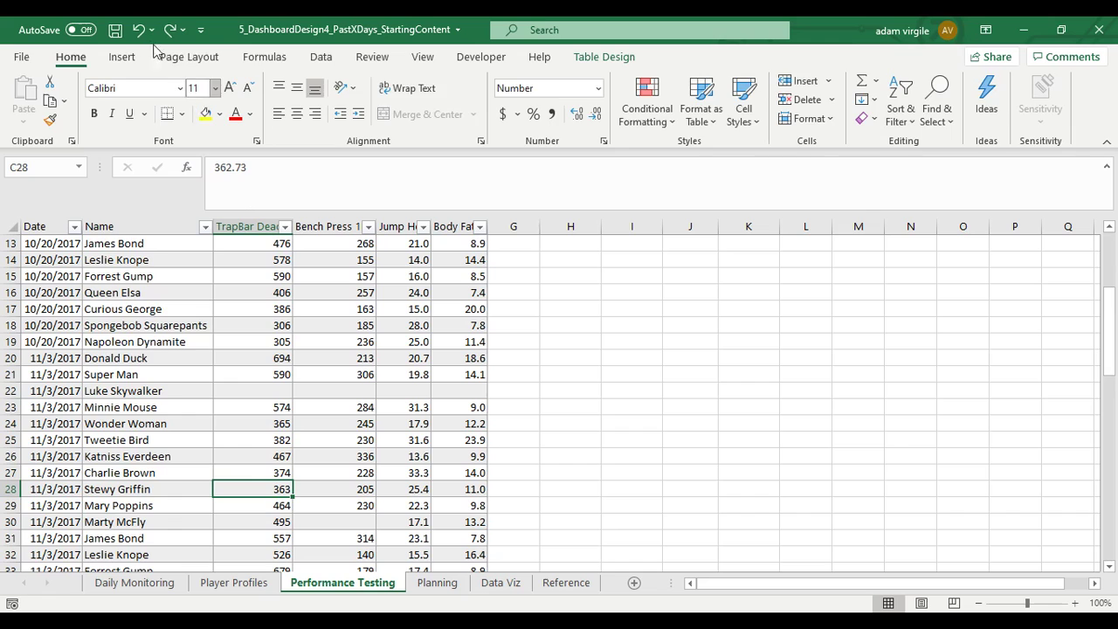
{"action": "left_click", "coordinate": [321, 56]}
{"action": "scroll", "coordinate": [314, 394], "scroll_direction": "down", "scroll_amount": 10}
{"action": "left_click", "coordinate": [254, 554]}
{"action": "scroll", "coordinate": [329, 410], "scroll_direction": "down", "scroll_amount": 4}
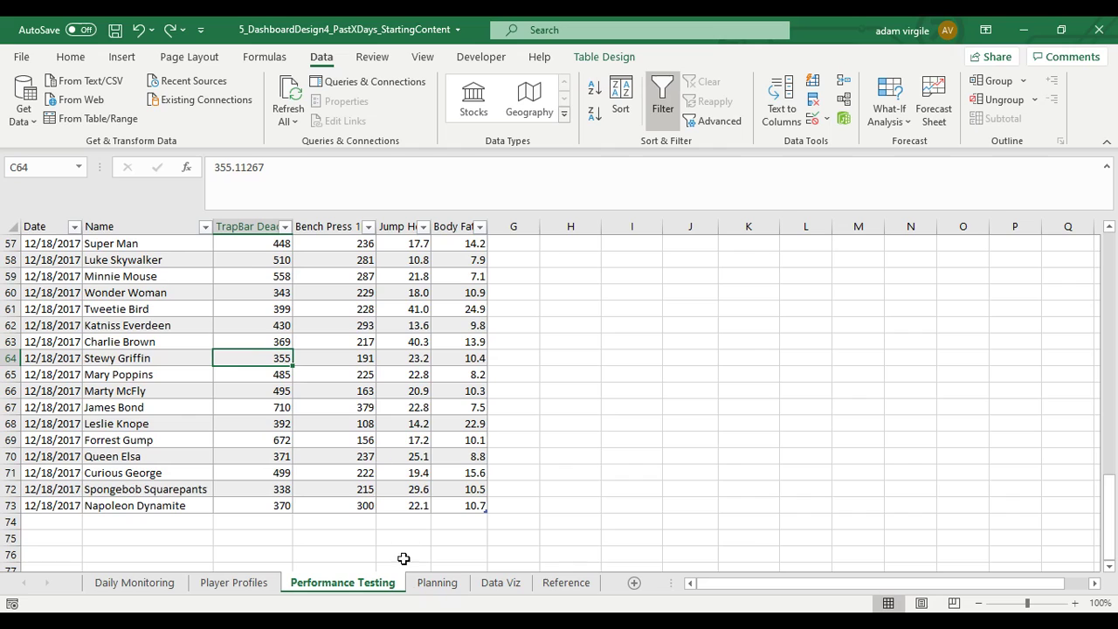
Return to the Data Viz dashboard and select the player name cell B1.
{"action": "left_click", "coordinate": [428, 586]}
{"action": "left_click", "coordinate": [492, 587]}
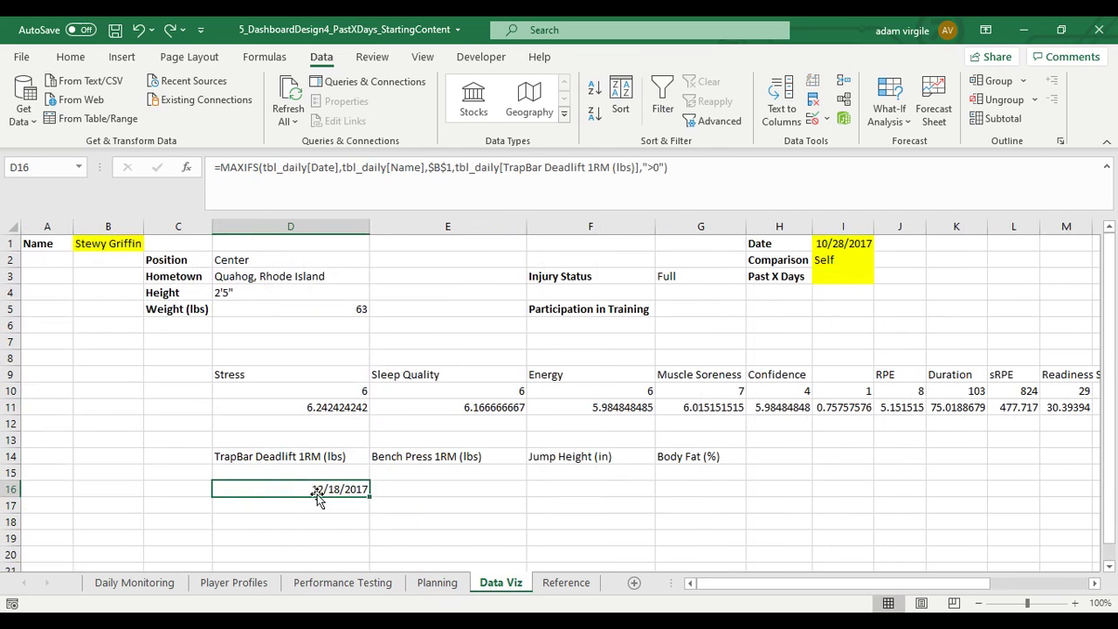
{"action": "left_click", "coordinate": [432, 583]}
{"action": "left_click", "coordinate": [350, 584]}
{"action": "scroll", "coordinate": [317, 471], "scroll_direction": "up", "scroll_amount": 2}
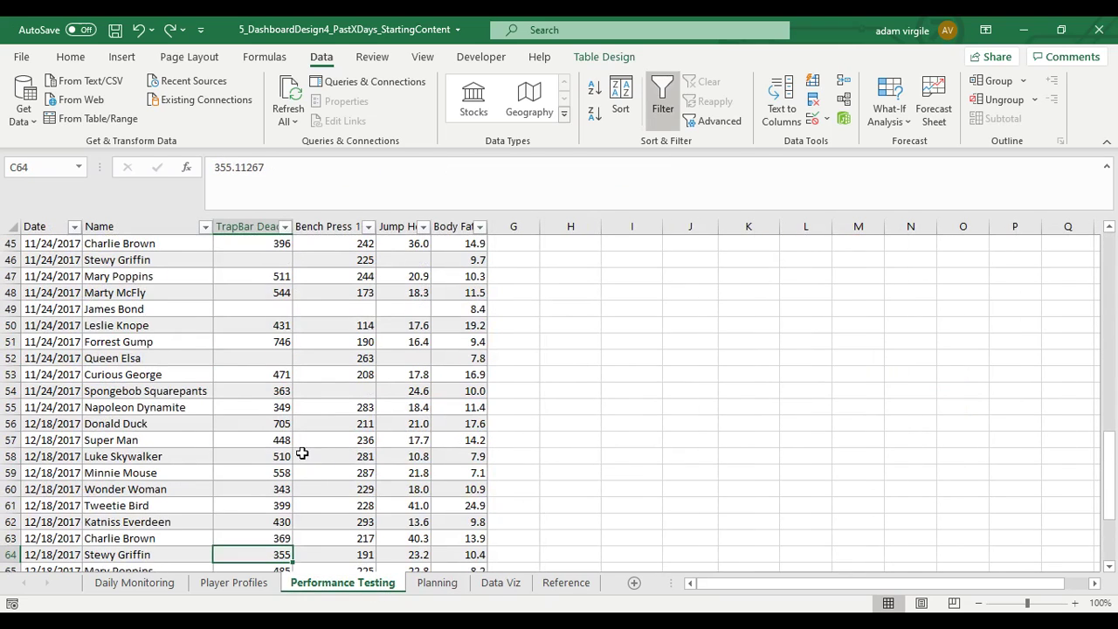
{"action": "left_click", "coordinate": [516, 585]}
{"action": "left_click", "coordinate": [133, 246]}
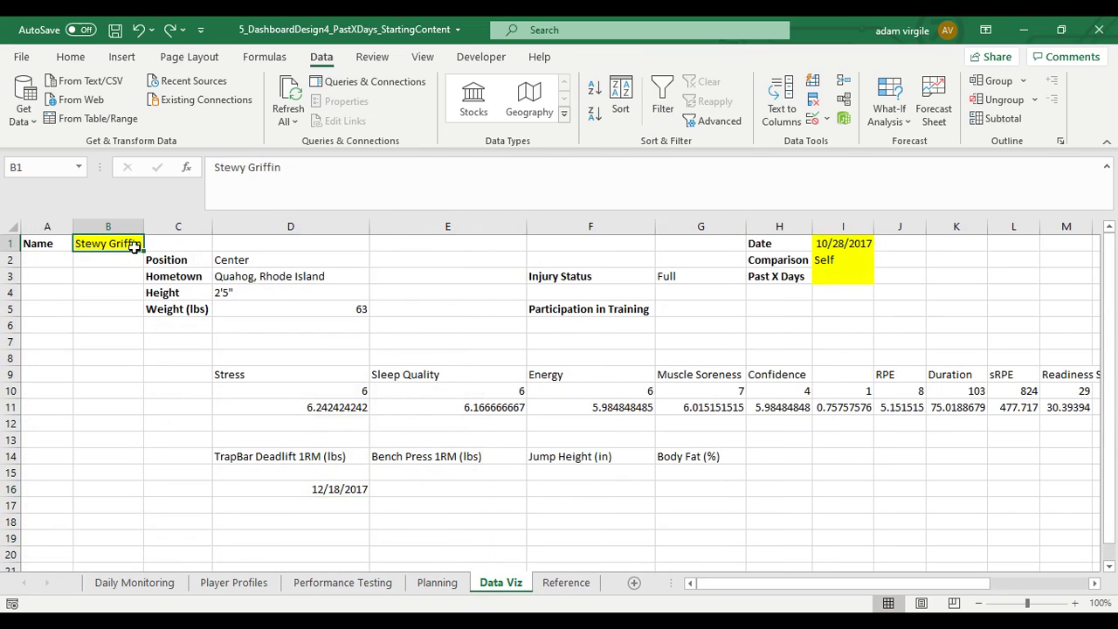
Enter the new player's name in B1 and inspect the D16 latest TrapBar date formula.
{"action": "type", "text": "cURIOU"}
{"action": "key", "text": "BackSpace"}
{"action": "key", "text": "BackSpace"}
{"action": "key", "text": "BackSpace"}
{"action": "key", "text": "BackSpace"}
{"action": "key", "text": "BackSpace"}
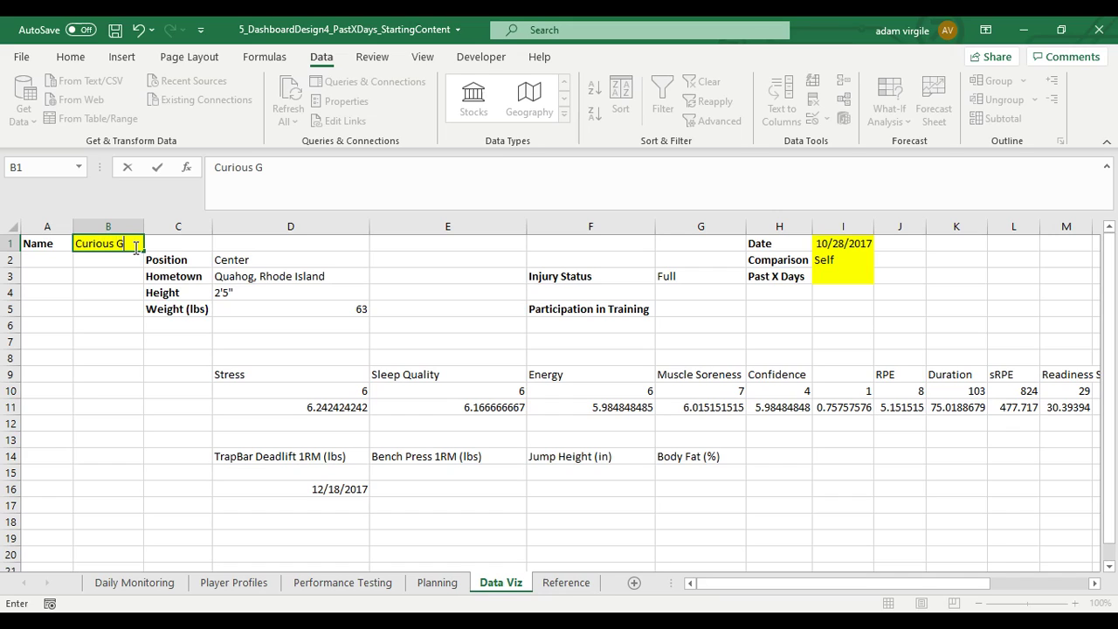
{"action": "type", "text": "Curious George"}
{"action": "key", "text": "Return"}
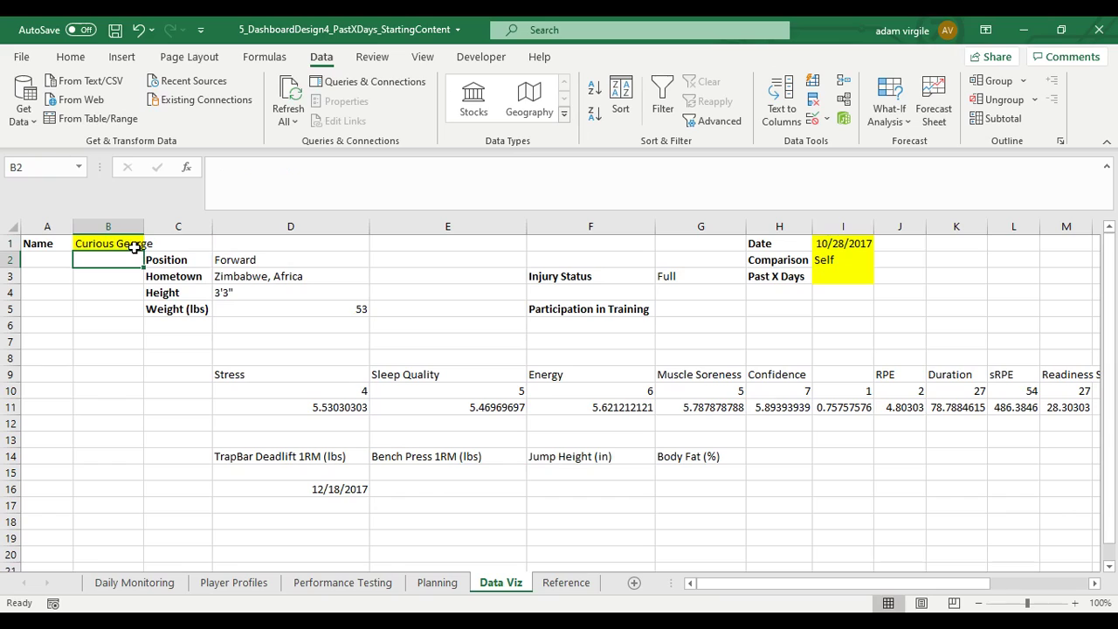
{"action": "left_click", "coordinate": [343, 503]}
{"action": "left_click", "coordinate": [341, 490]}
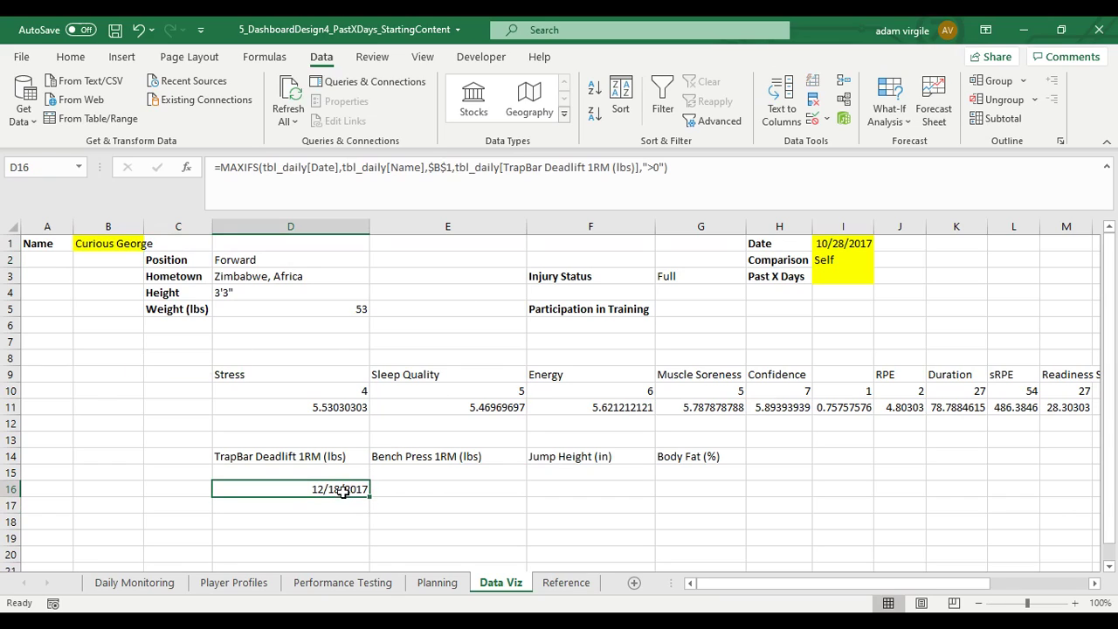
Filter Performance Testing's Name column to show only the new player.
{"action": "left_click", "coordinate": [347, 583]}
{"action": "scroll", "coordinate": [182, 272], "scroll_direction": "up", "scroll_amount": 13}
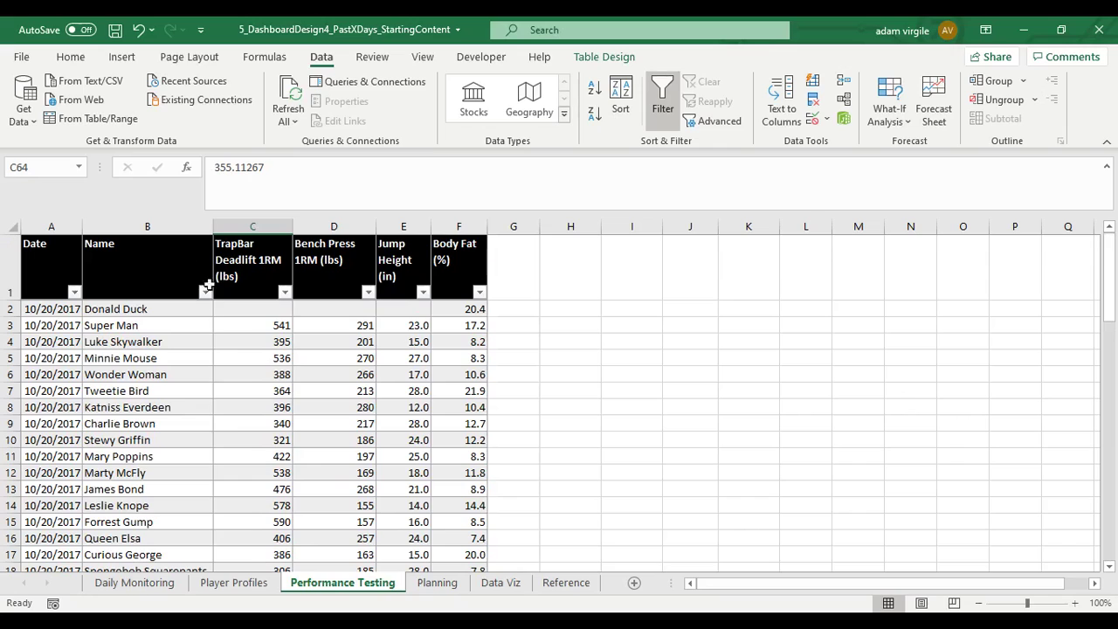
{"action": "left_click", "coordinate": [205, 291]}
{"action": "left_click", "coordinate": [261, 435]}
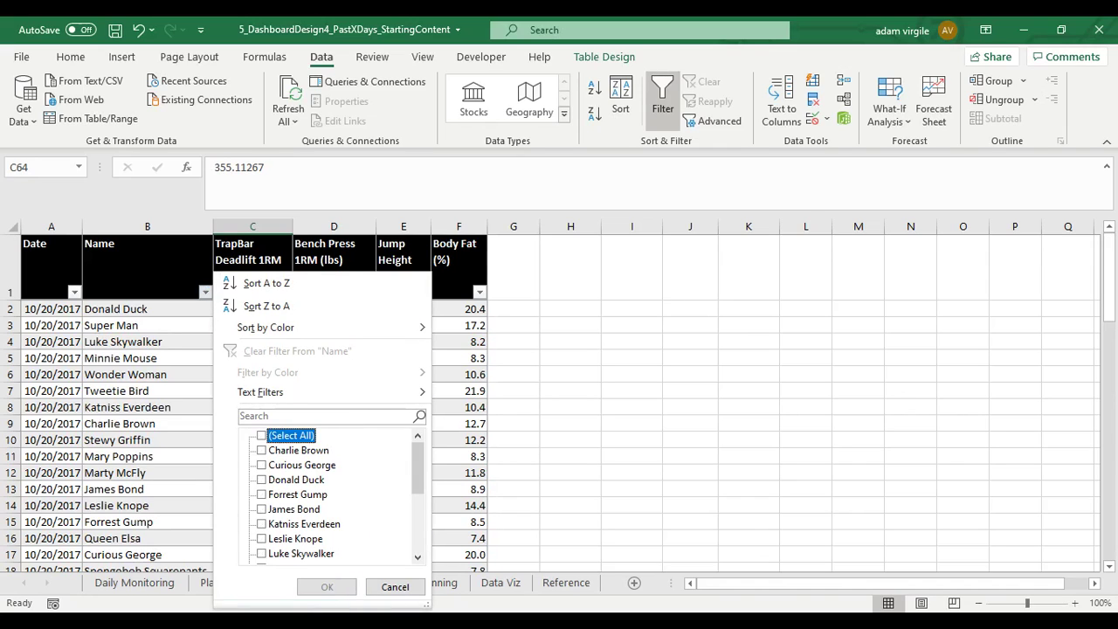
{"action": "left_click", "coordinate": [262, 465]}
{"action": "left_click", "coordinate": [327, 586]}
Delete the player's 12/18/2017 TrapBar value 499 and check D16's updated date on Data Viz.
{"action": "left_click", "coordinate": [309, 423]}
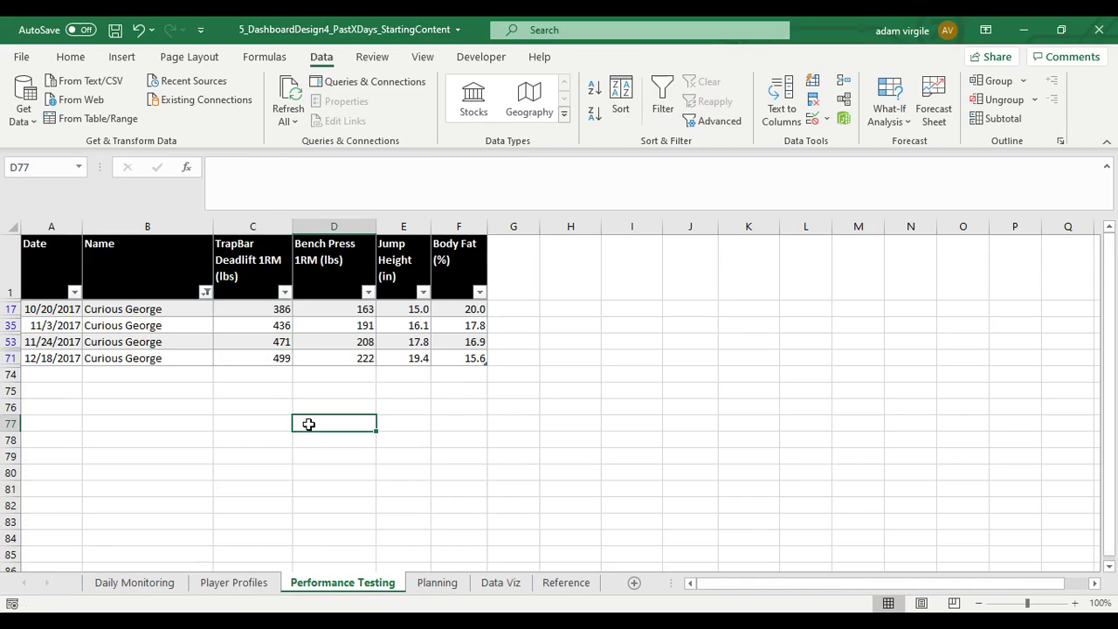
{"action": "left_click", "coordinate": [271, 360]}
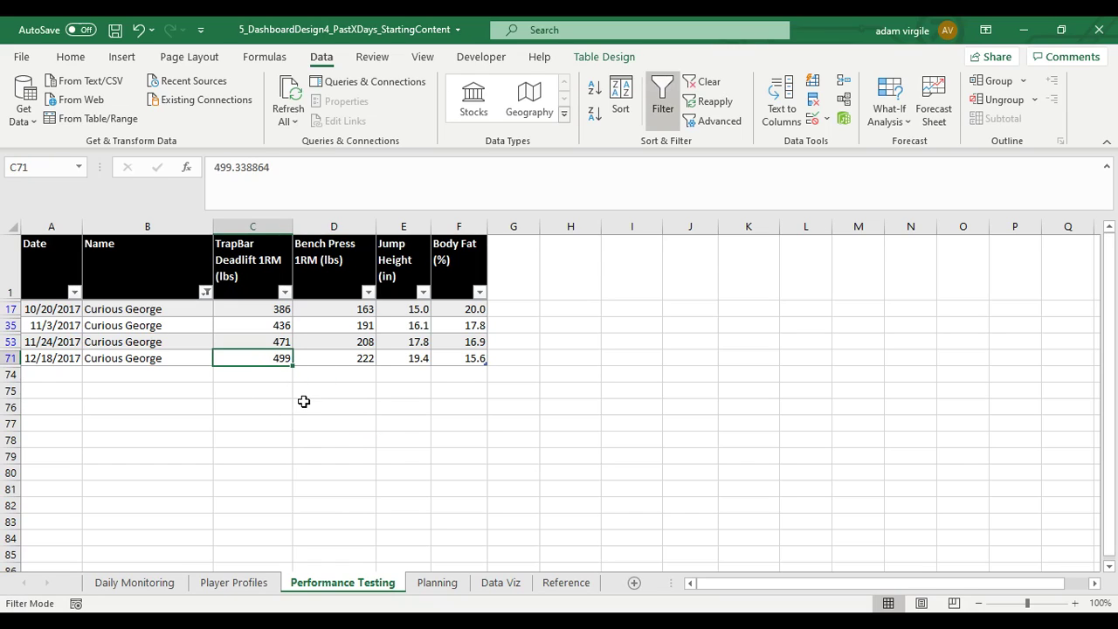
{"action": "key", "text": "Delete"}
{"action": "key", "text": "Return"}
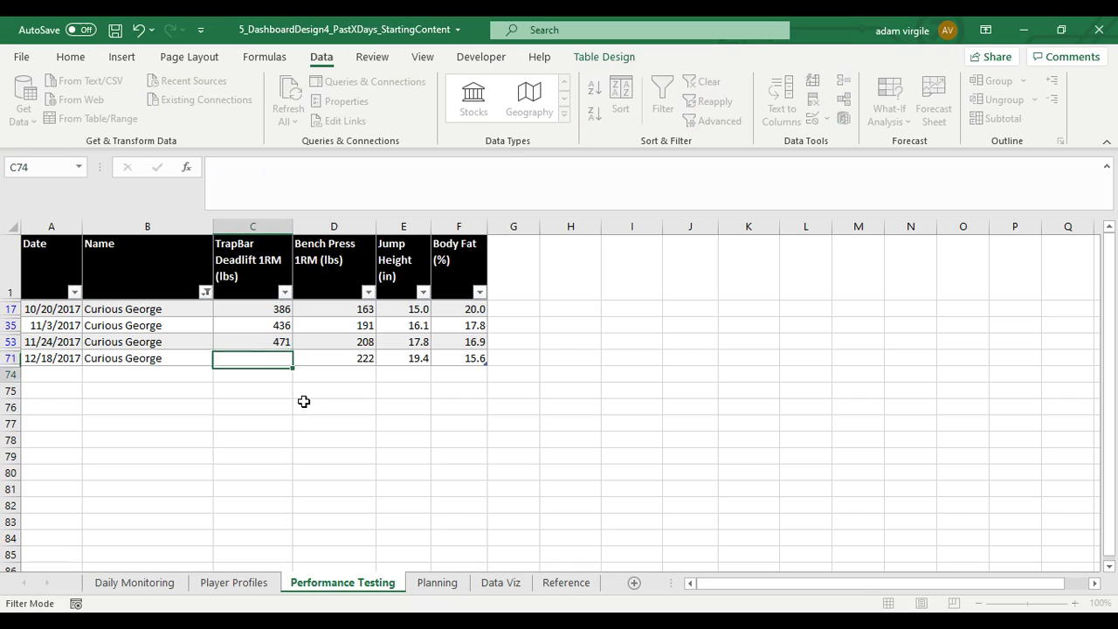
{"action": "left_click", "coordinate": [65, 340]}
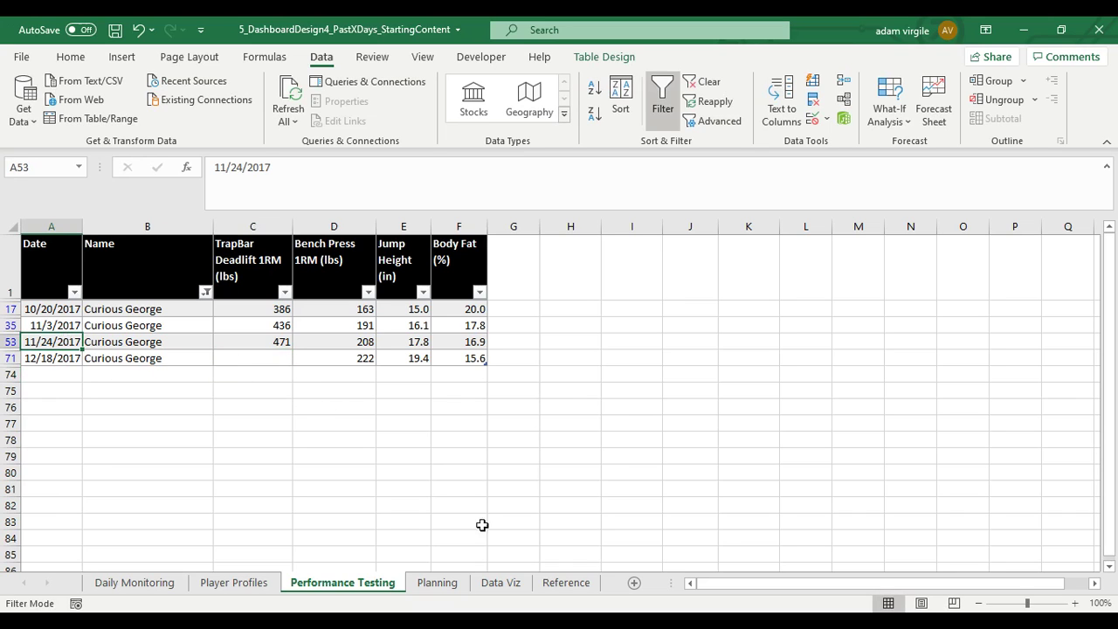
{"action": "left_click", "coordinate": [505, 583]}
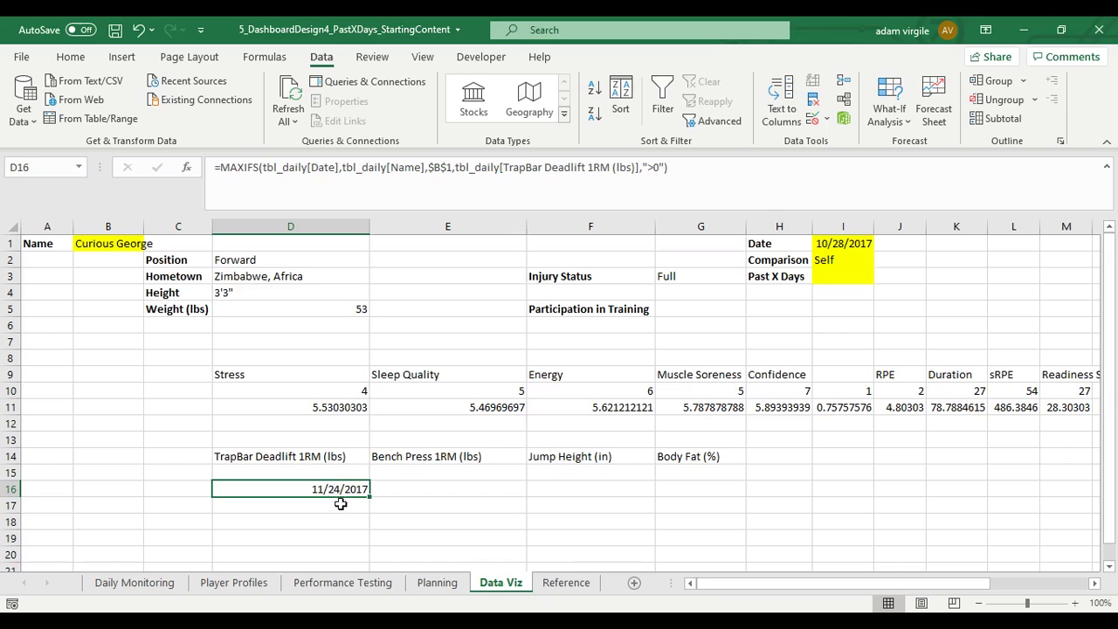
Undo the deletion and the name filter, then return to Data Viz.
{"action": "left_click", "coordinate": [306, 590]}
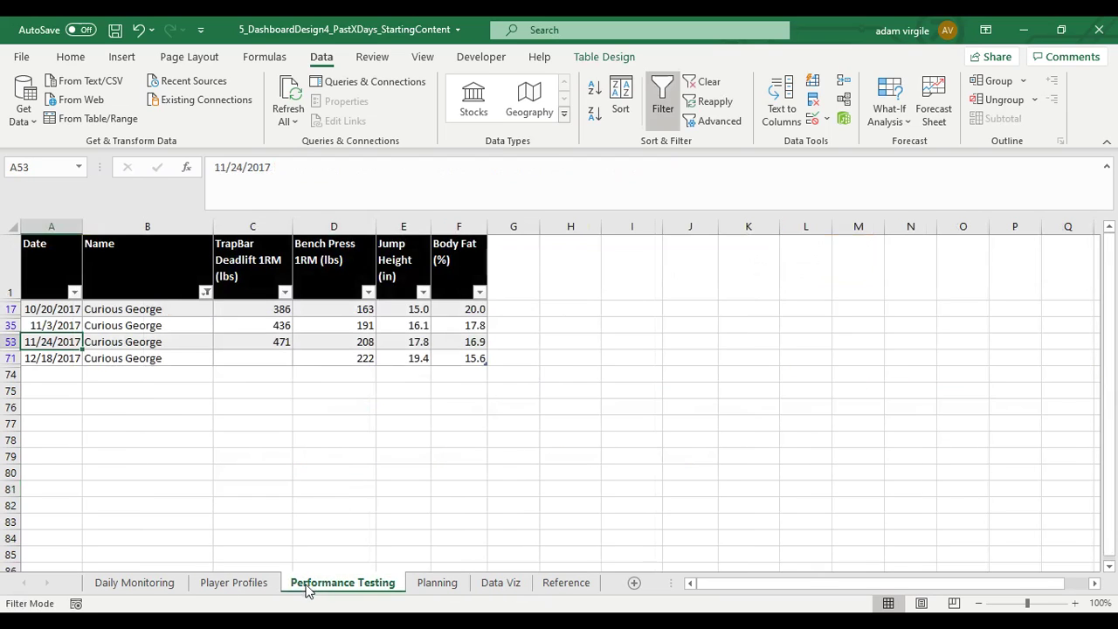
{"action": "left_click", "coordinate": [140, 29]}
{"action": "left_click", "coordinate": [140, 29]}
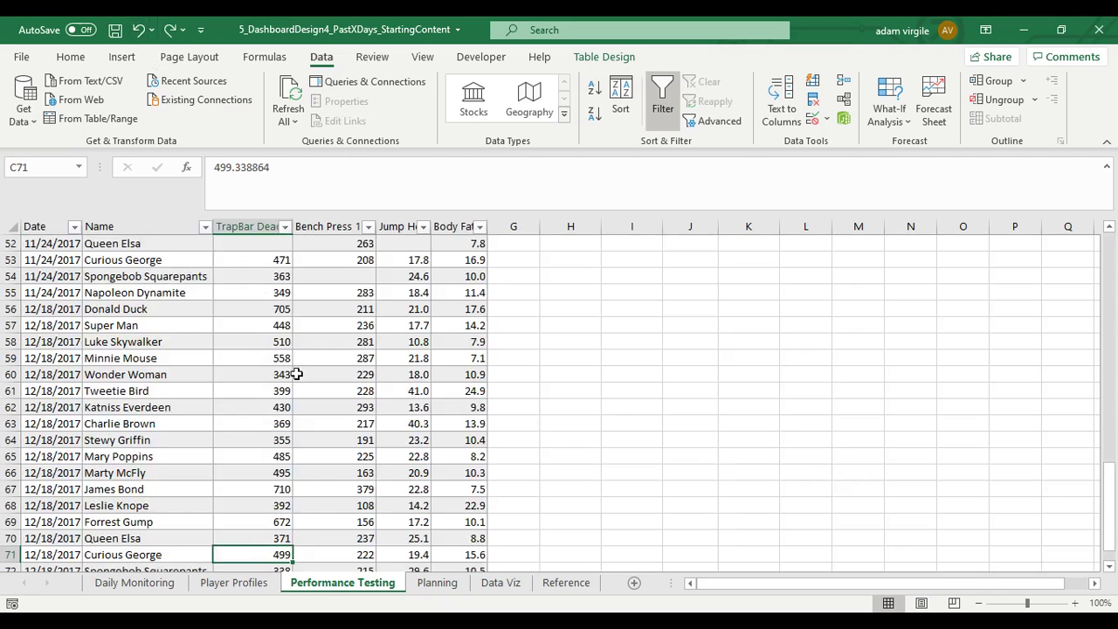
{"action": "scroll", "coordinate": [349, 489], "scroll_direction": "up", "scroll_amount": 3}
{"action": "left_click", "coordinate": [500, 582]}
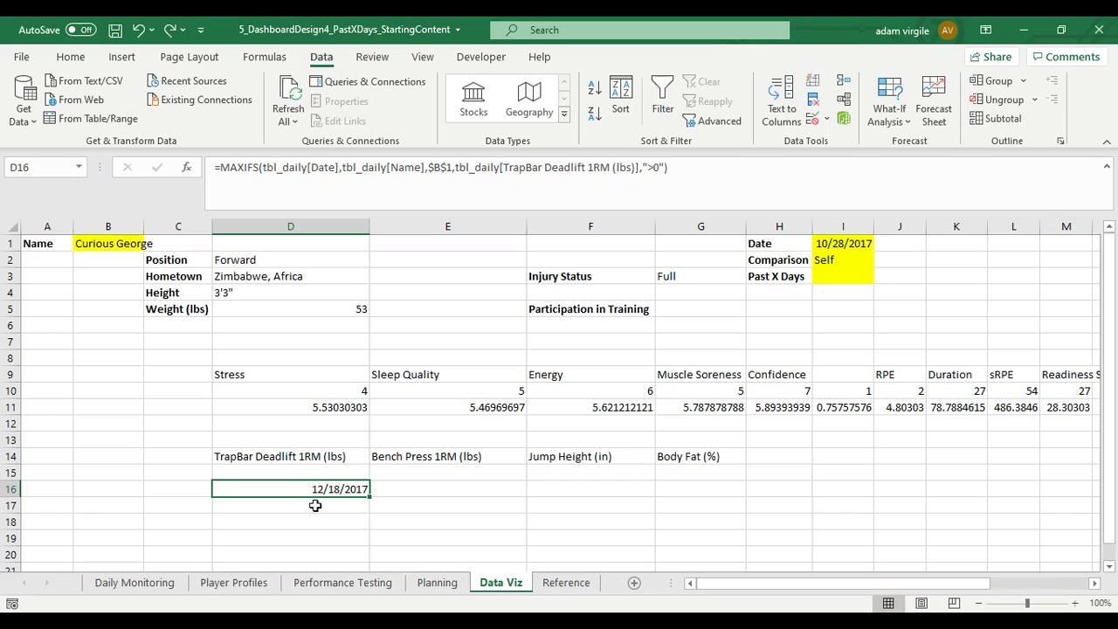
Review D16's MAXIFS, then start D17 with =MAX(IF(tbl_daily[Name]=$B$1.
{"action": "left_click", "coordinate": [305, 470]}
{"action": "left_click", "coordinate": [317, 502]}
{"action": "left_click", "coordinate": [334, 488]}
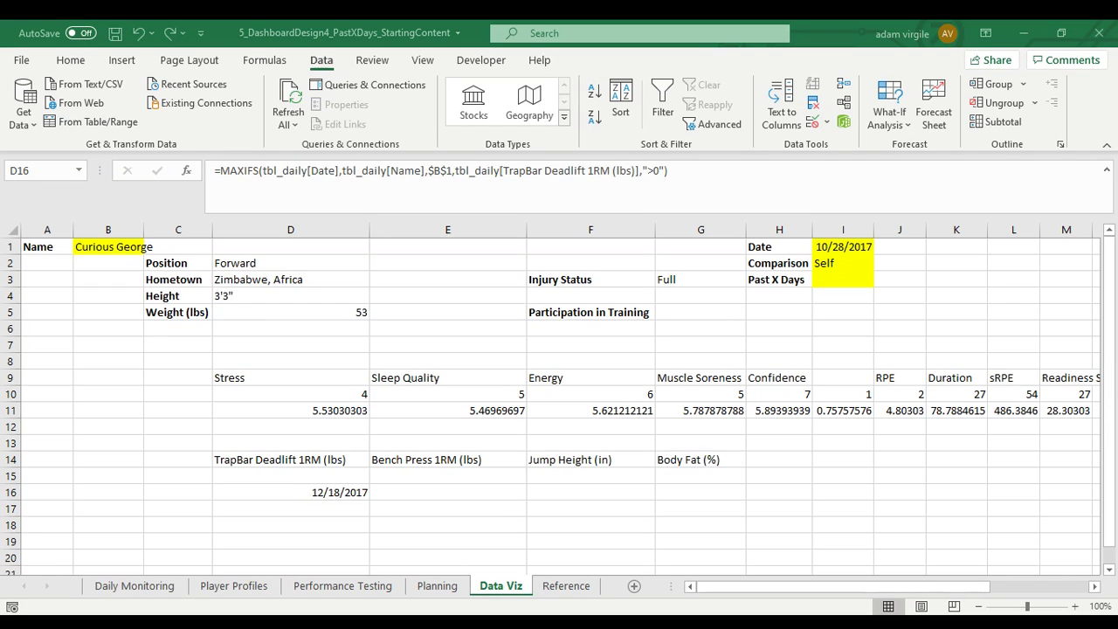
{"action": "left_click", "coordinate": [352, 507]}
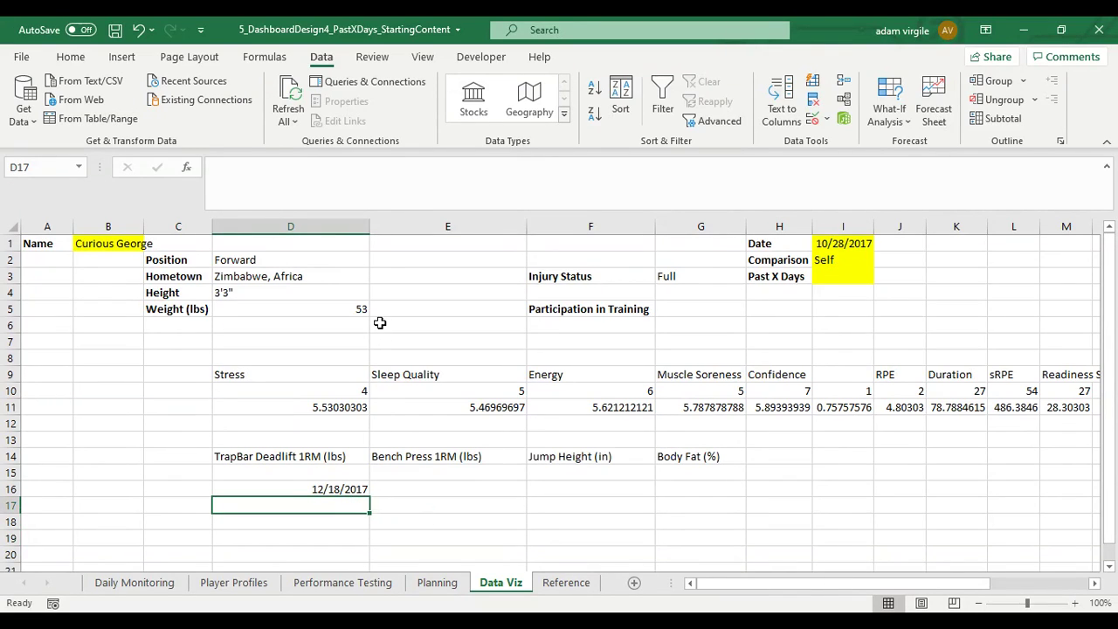
{"action": "type", "text": "=MAX("}
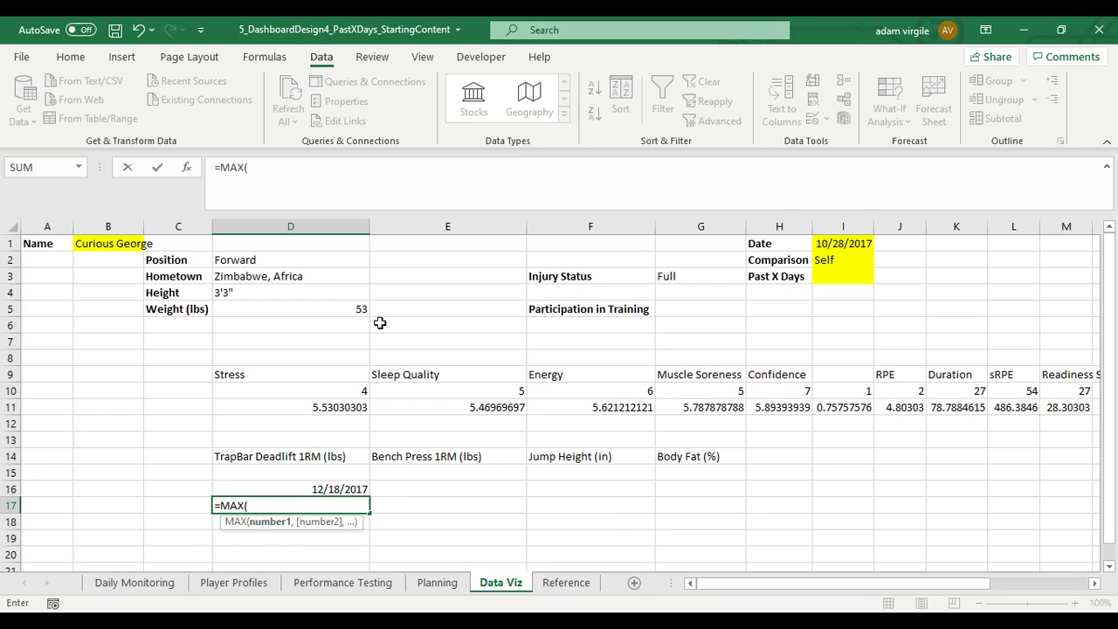
{"action": "type", "text": "IF("}
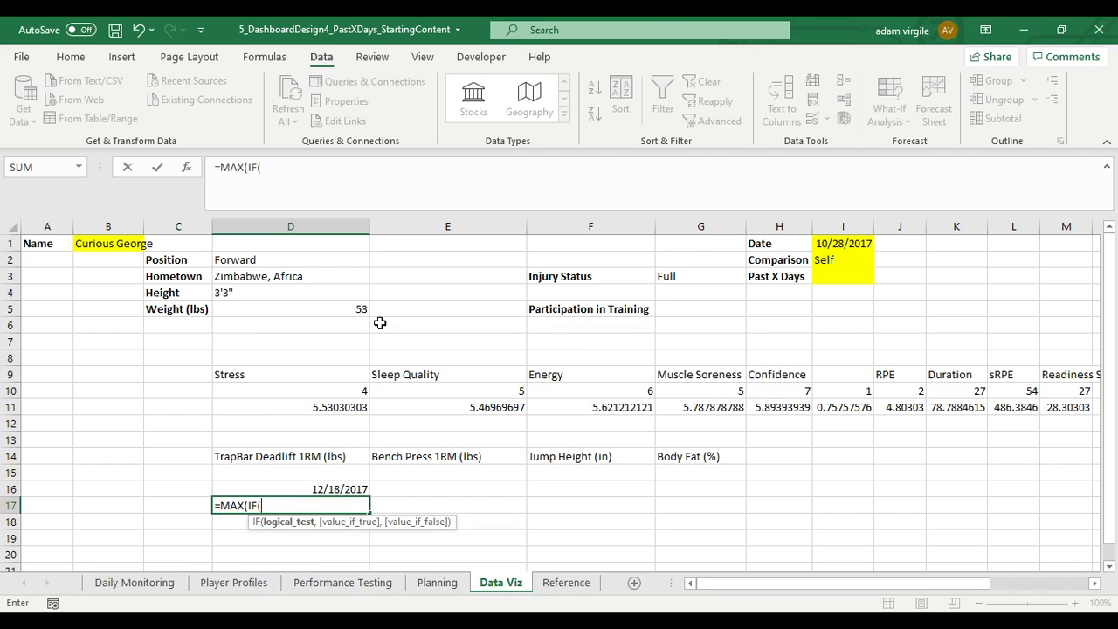
{"action": "type", "text": "tbl"}
{"action": "key", "text": "Tab"}
{"action": "type", "text": "[N"}
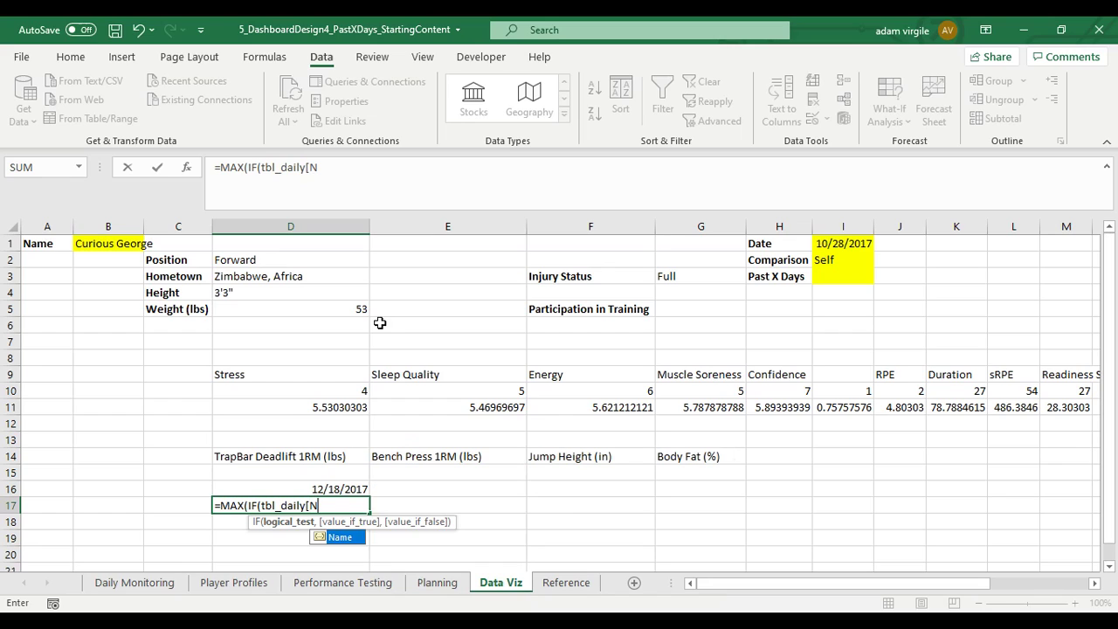
{"action": "type", "text": "ame]="}
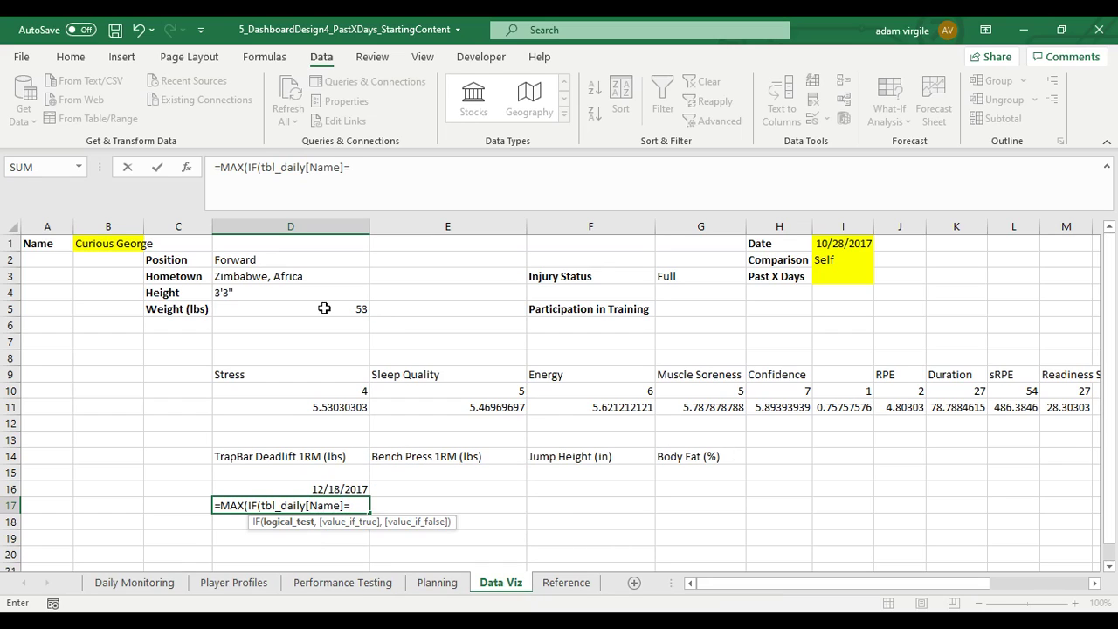
{"action": "left_click", "coordinate": [133, 246]}
{"action": "left_click", "coordinate": [354, 166]}
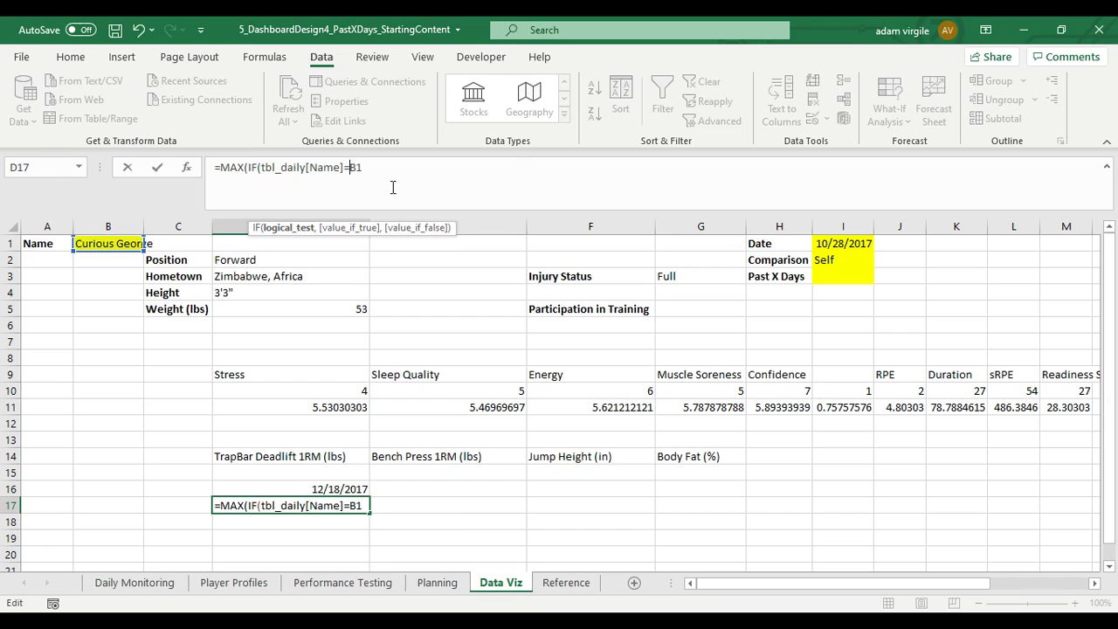
{"action": "type", "text": "$B$1"}
Add the TrapBar Deadlift <>"" test returning tbl_daily[Date], close it, and array-enter D17 with Ctrl+Shift+Enter.
{"action": "type", "text": ","}
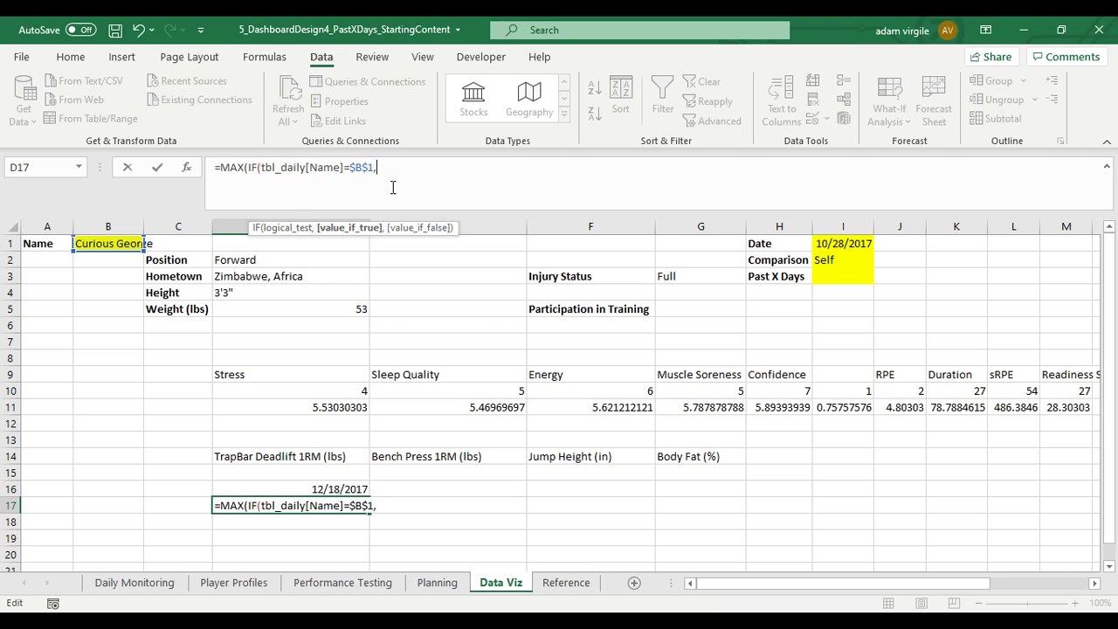
{"action": "type", "text": "IF(tbl"}
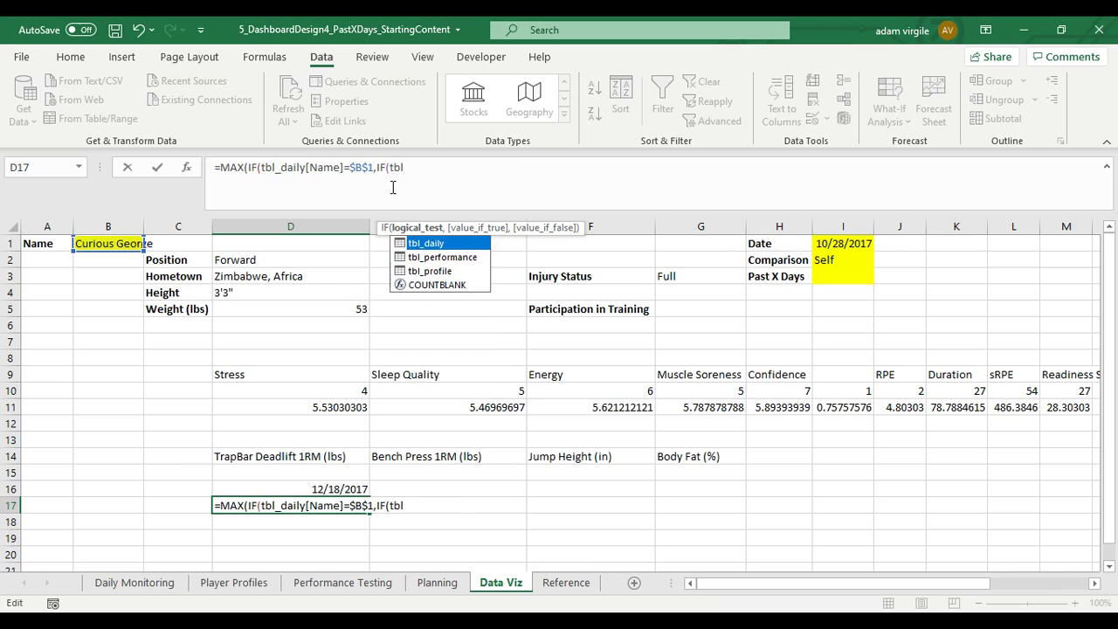
{"action": "key", "text": "Tab"}
{"action": "type", "text": "[Tra"}
{"action": "key", "text": "Tab"}
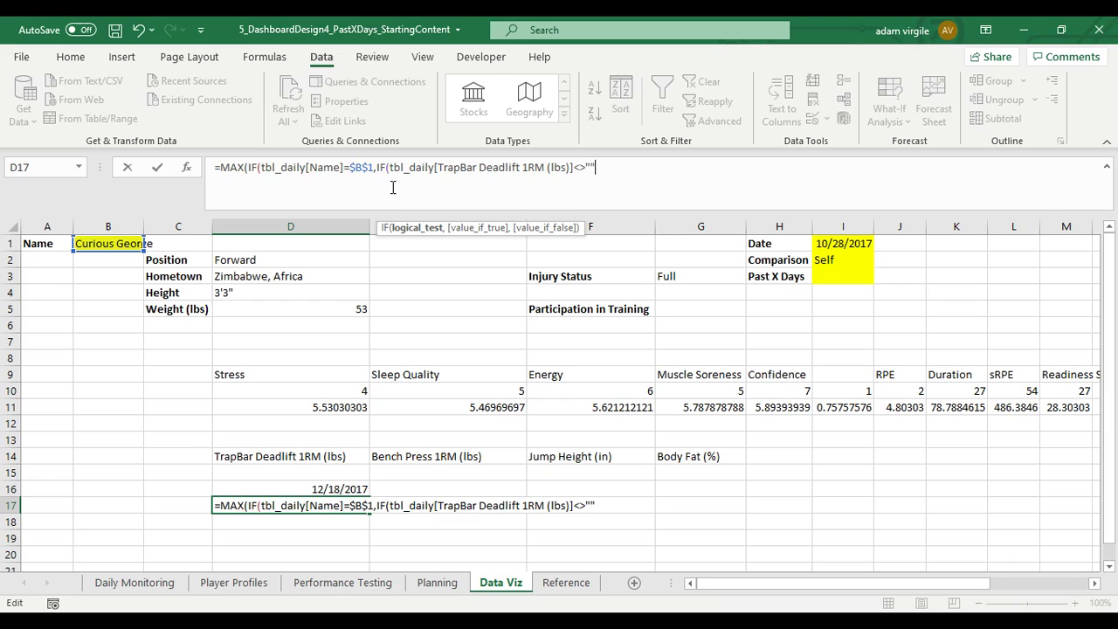
{"action": "type", "text": "]<>\"\","}
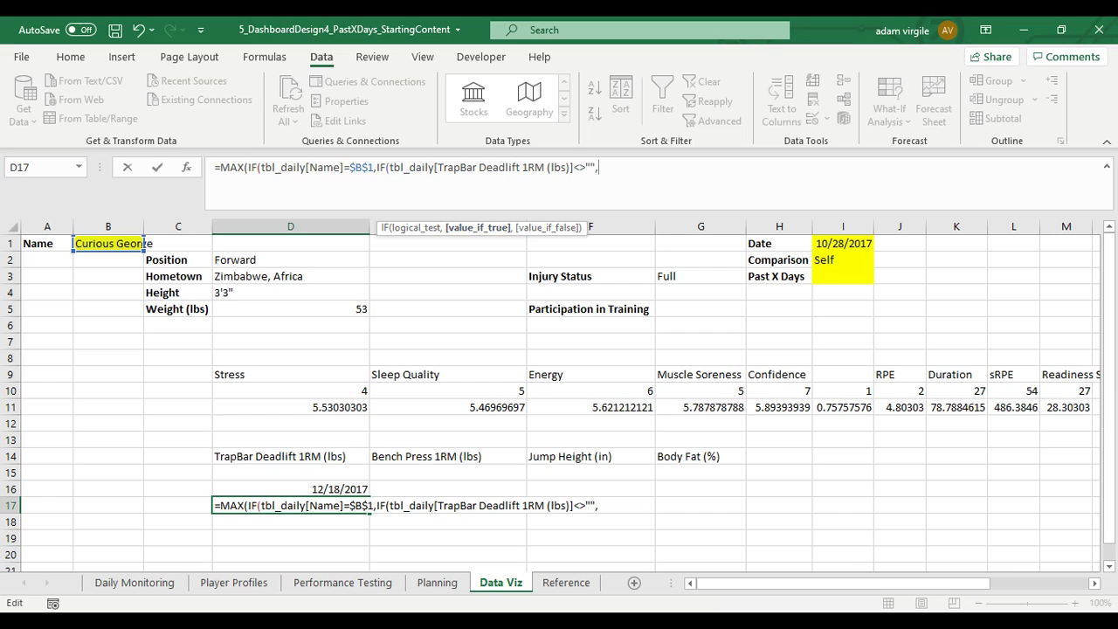
{"action": "type", "text": "tbl_daily"}
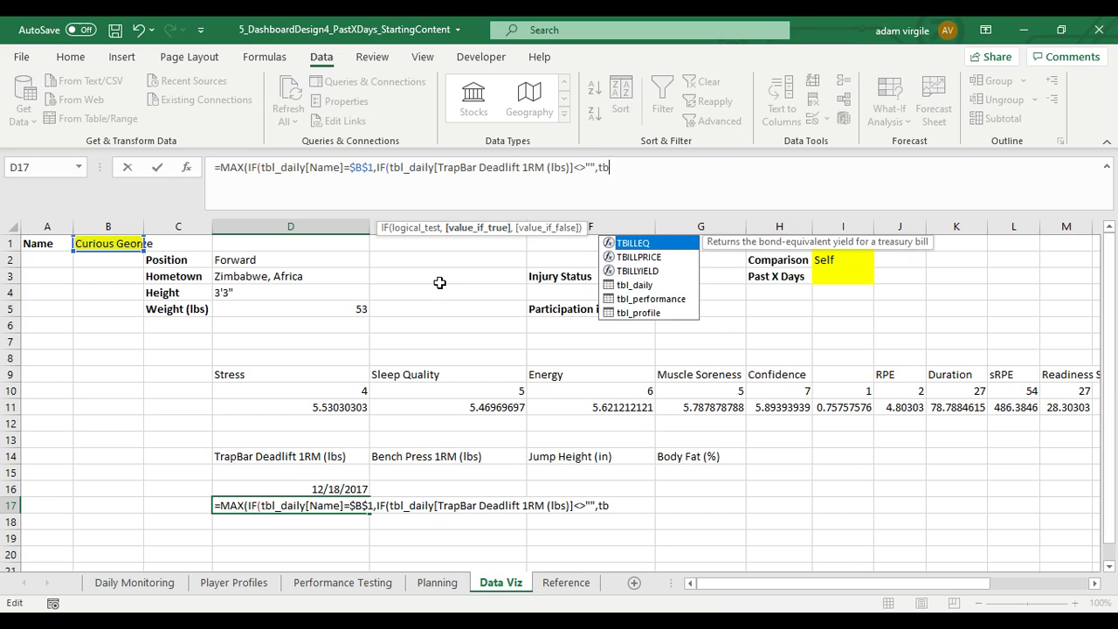
{"action": "type", "text": "[Date]"}
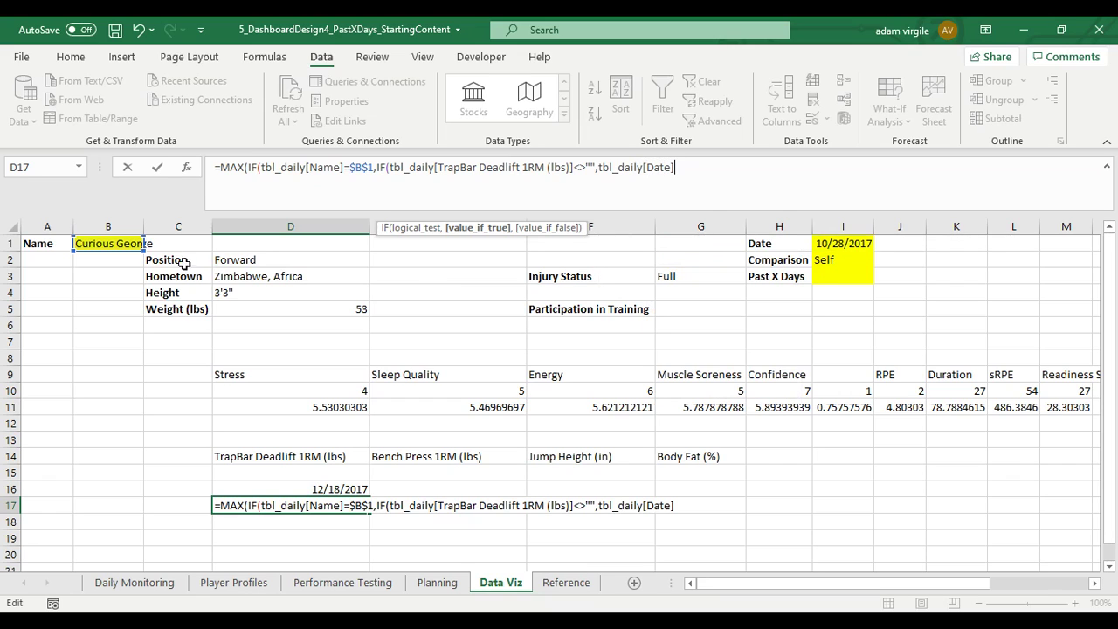
{"action": "left_click", "coordinate": [239, 166]}
{"action": "left_click", "coordinate": [679, 167]}
{"action": "type", "text": ")))"}
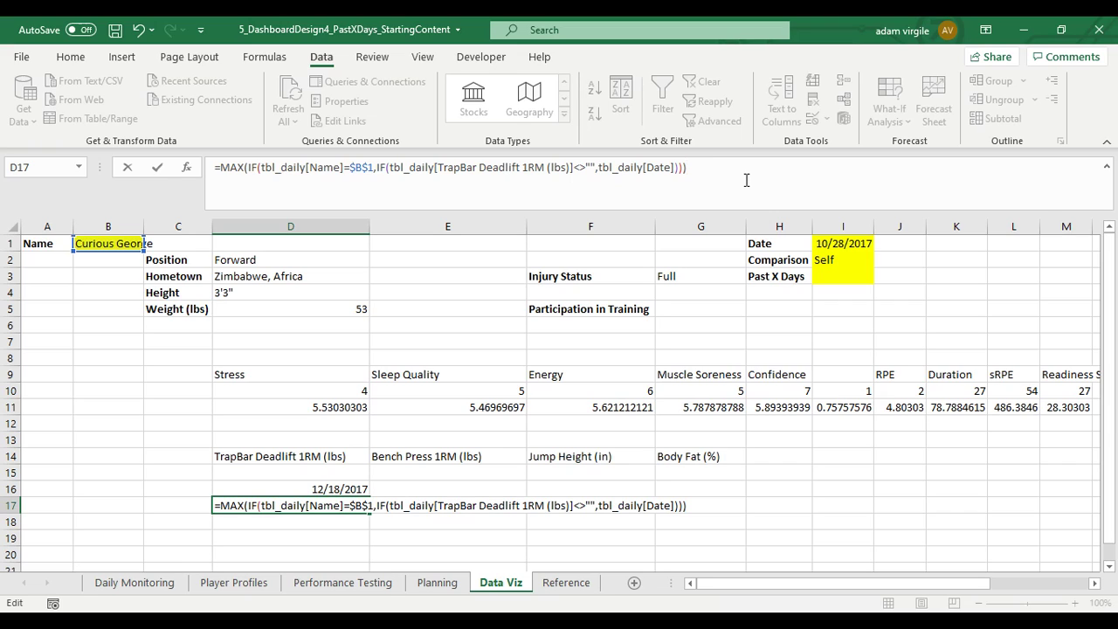
{"action": "key", "text": "ctrl+shift+Return"}
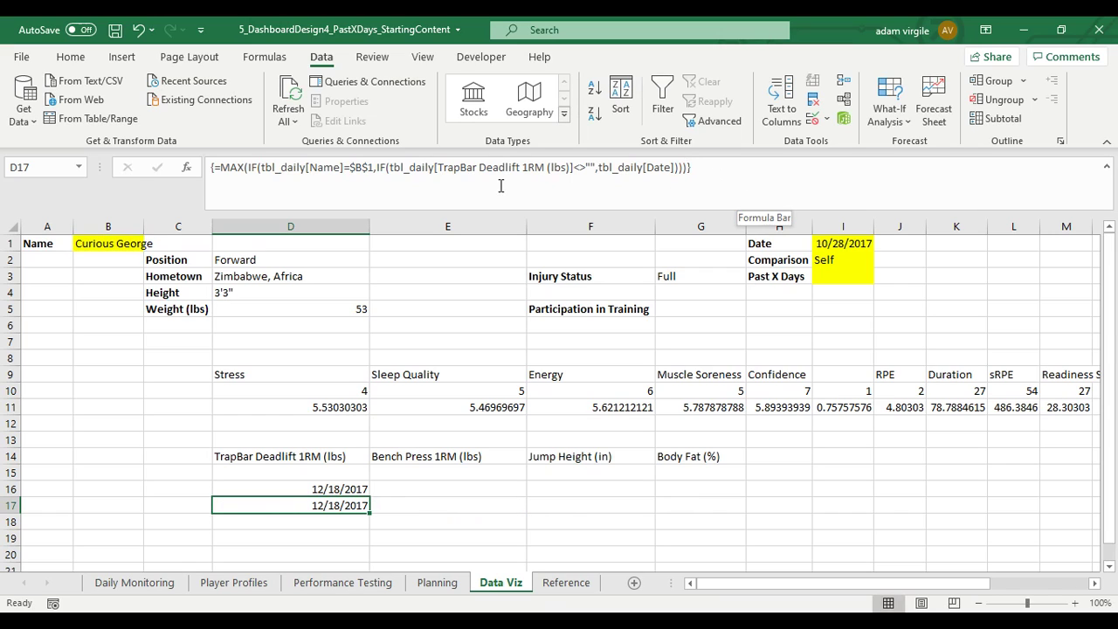
{"action": "left_click", "coordinate": [648, 180]}
{"action": "key", "text": "Return"}
{"action": "key", "text": "Return"}
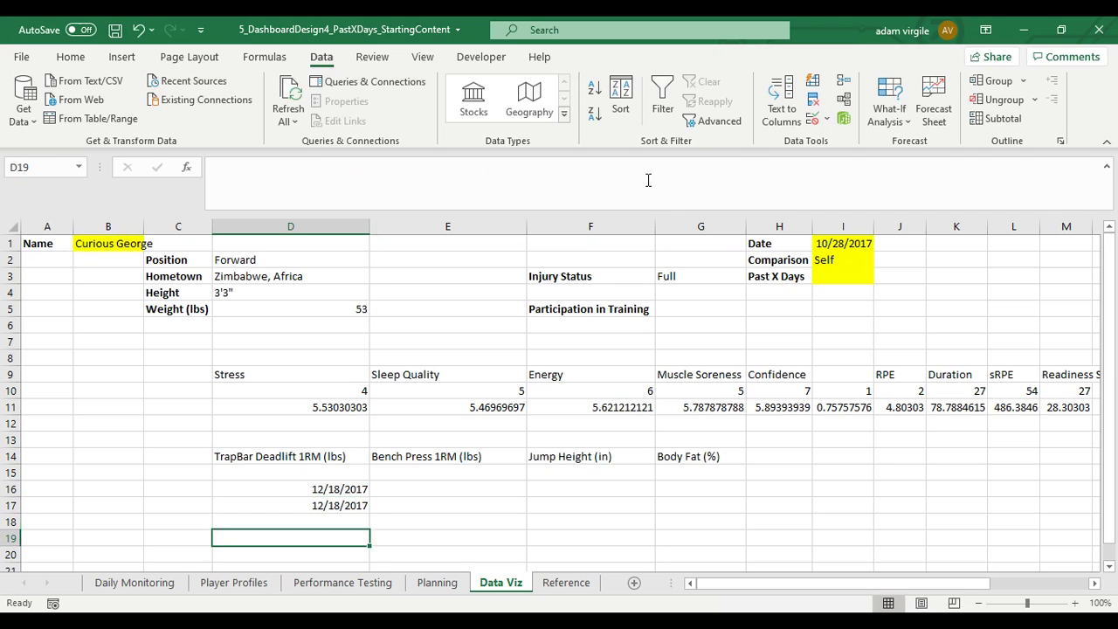
{"action": "key", "text": "Up"}
{"action": "key", "text": "Up"}
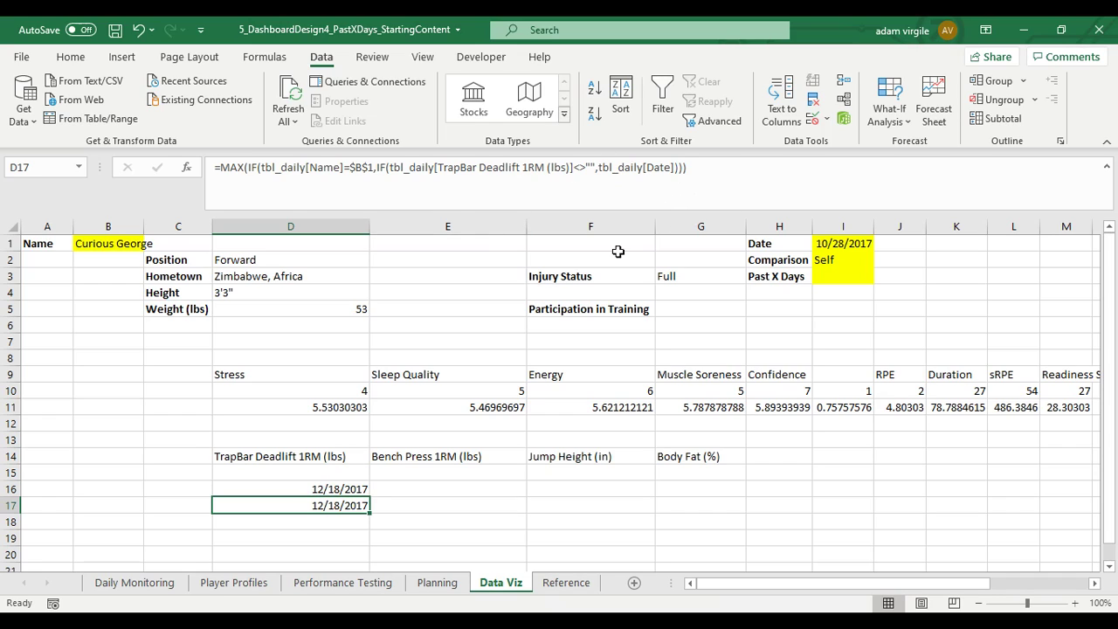
{"action": "left_click", "coordinate": [343, 491]}
{"action": "left_click", "coordinate": [346, 504]}
{"action": "left_click", "coordinate": [344, 490]}
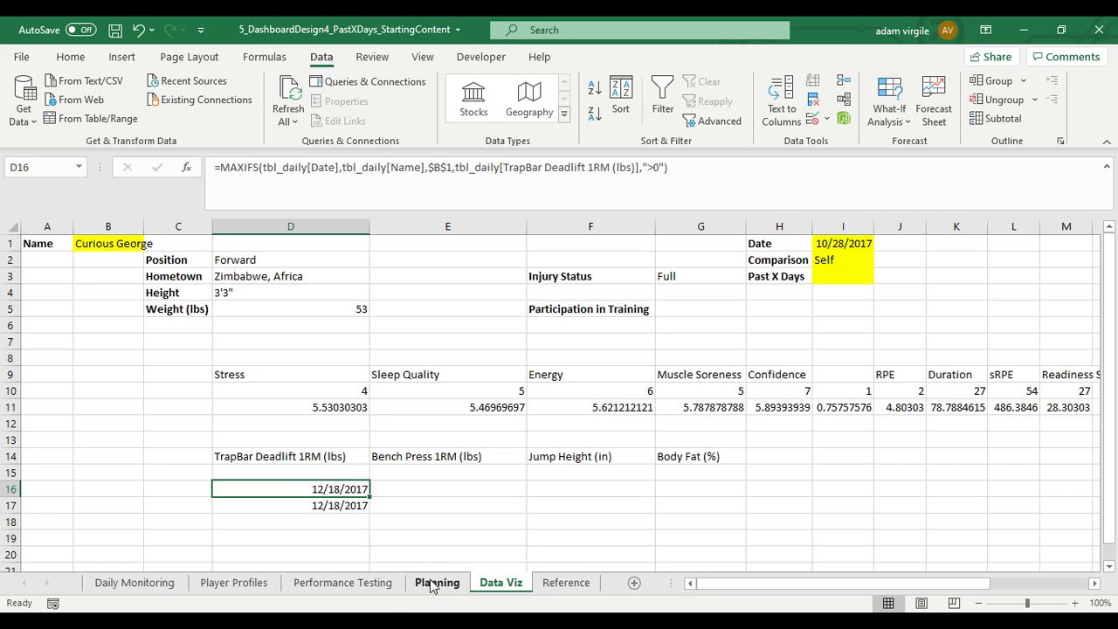
Review the player's TrapBar results on Performance Testing, including the 11/24/2017 value 471.
{"action": "left_click", "coordinate": [354, 583]}
{"action": "scroll", "coordinate": [310, 442], "scroll_direction": "up", "scroll_amount": 3}
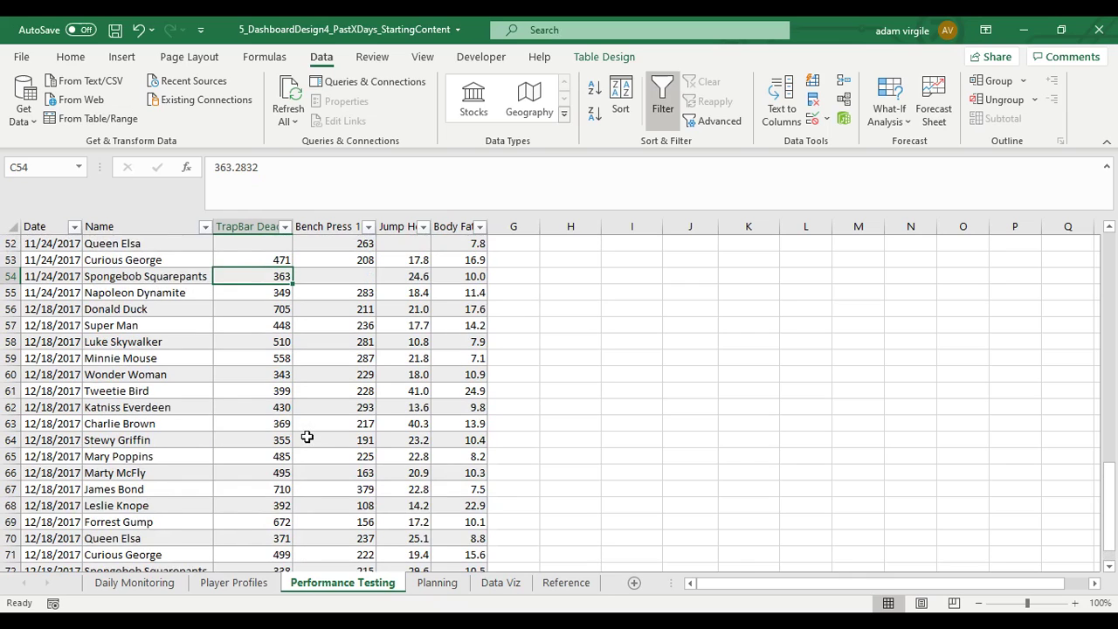
{"action": "scroll", "coordinate": [308, 437], "scroll_direction": "down", "scroll_amount": 1}
{"action": "scroll", "coordinate": [312, 404], "scroll_direction": "up", "scroll_amount": 2}
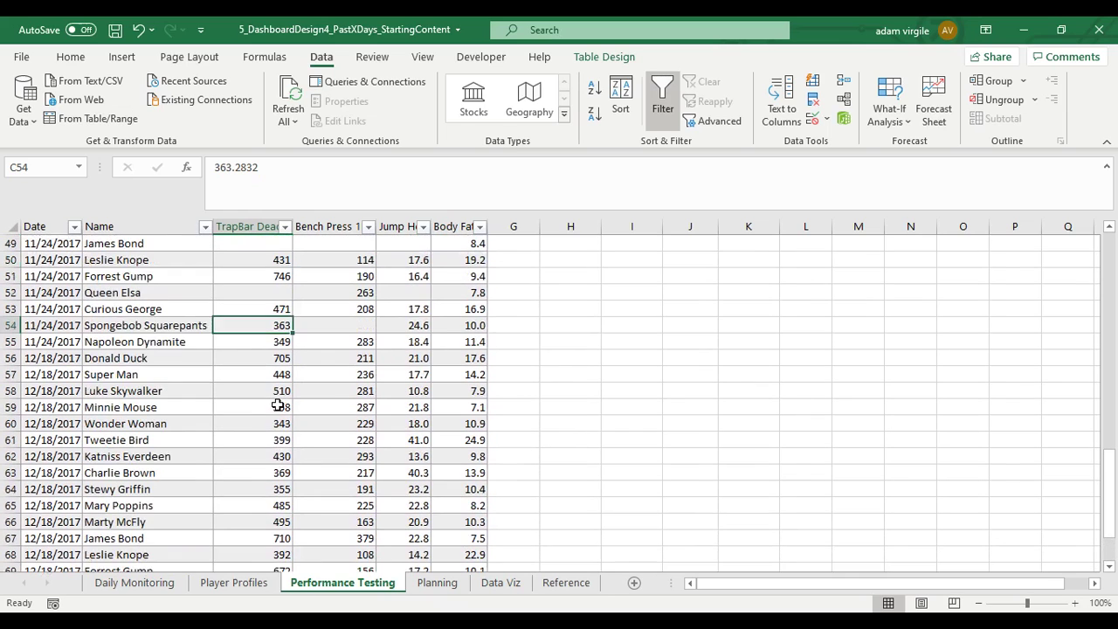
{"action": "scroll", "coordinate": [266, 375], "scroll_direction": "down", "scroll_amount": 2}
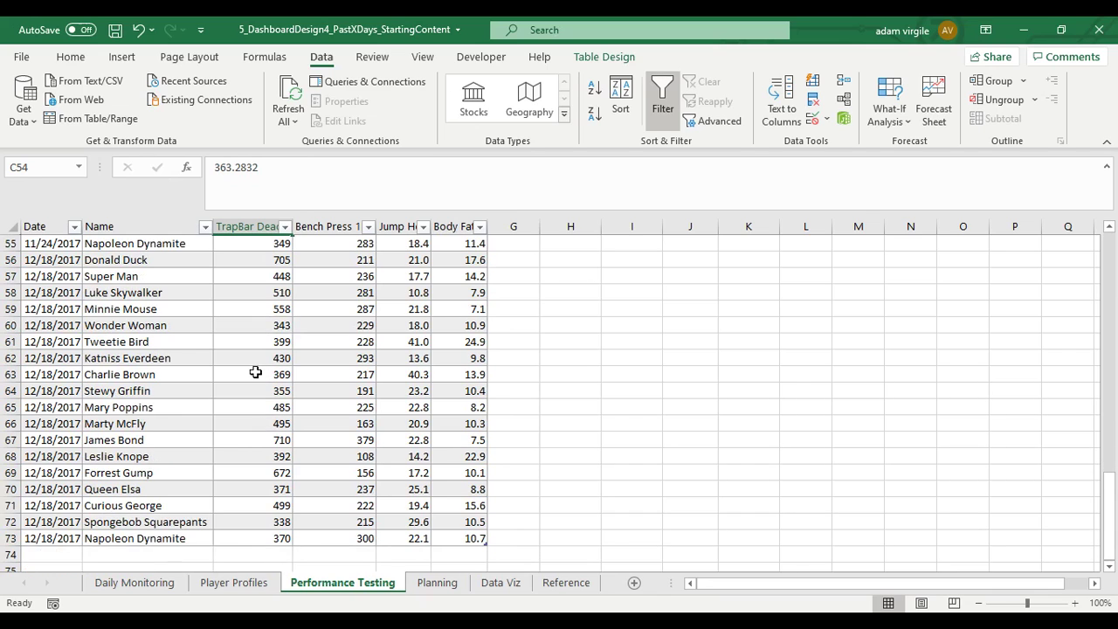
{"action": "scroll", "coordinate": [131, 328], "scroll_direction": "up", "scroll_amount": 1}
{"action": "left_click", "coordinate": [234, 262]}
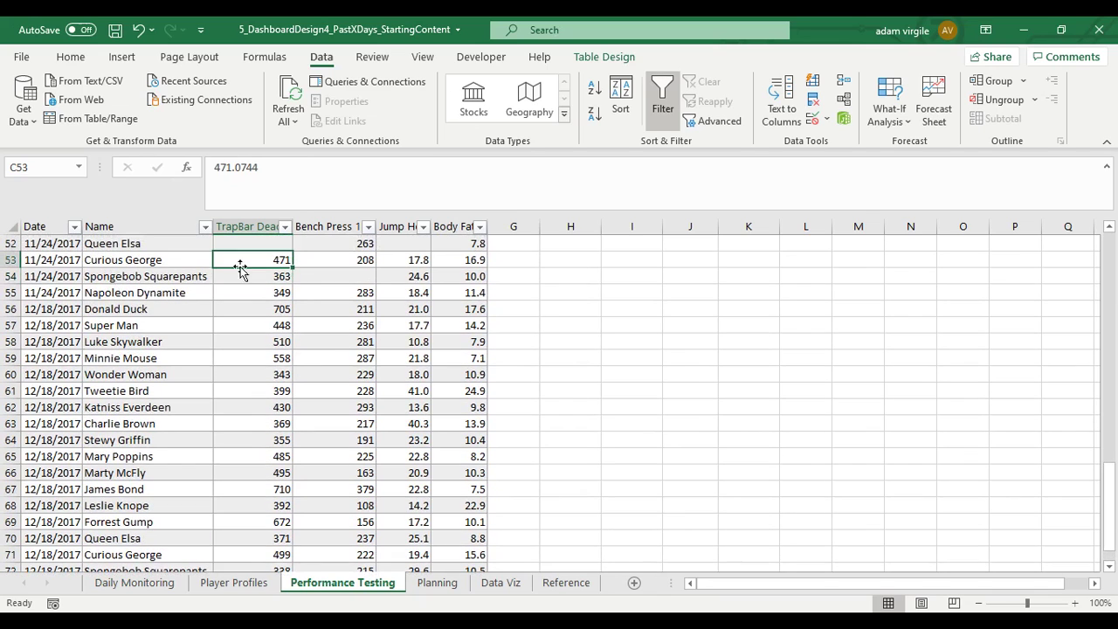
Clear the 12/18/2017 TrapBar result 499 from C71 and check the Data Viz dates.
{"action": "scroll", "coordinate": [166, 341], "scroll_direction": "down", "scroll_amount": 3}
{"action": "scroll", "coordinate": [131, 354], "scroll_direction": "up", "scroll_amount": 1}
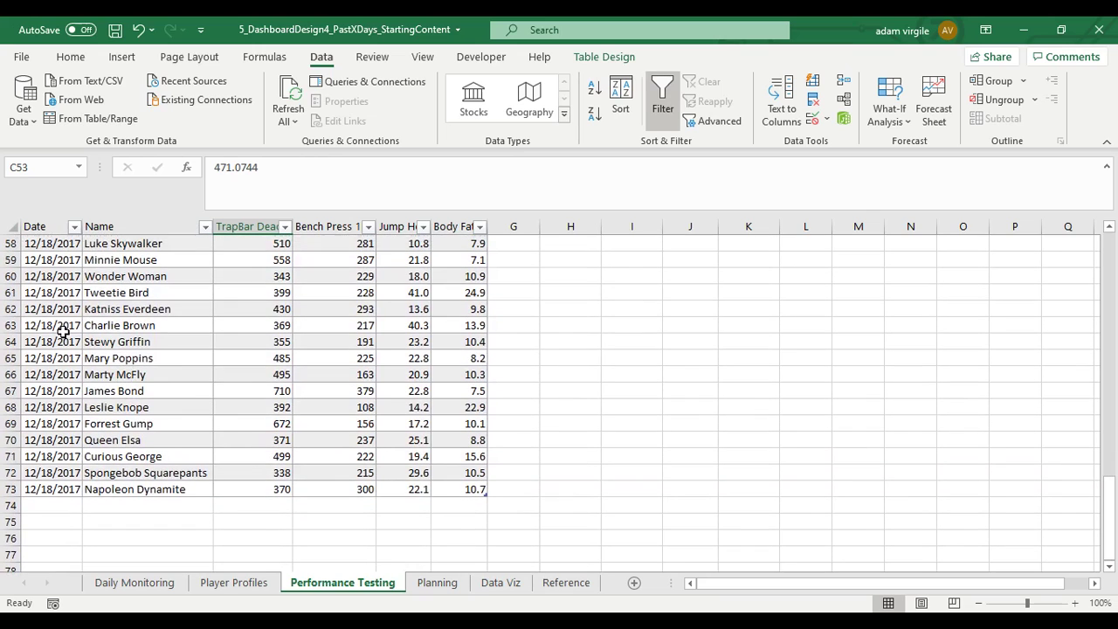
{"action": "left_click", "coordinate": [265, 459]}
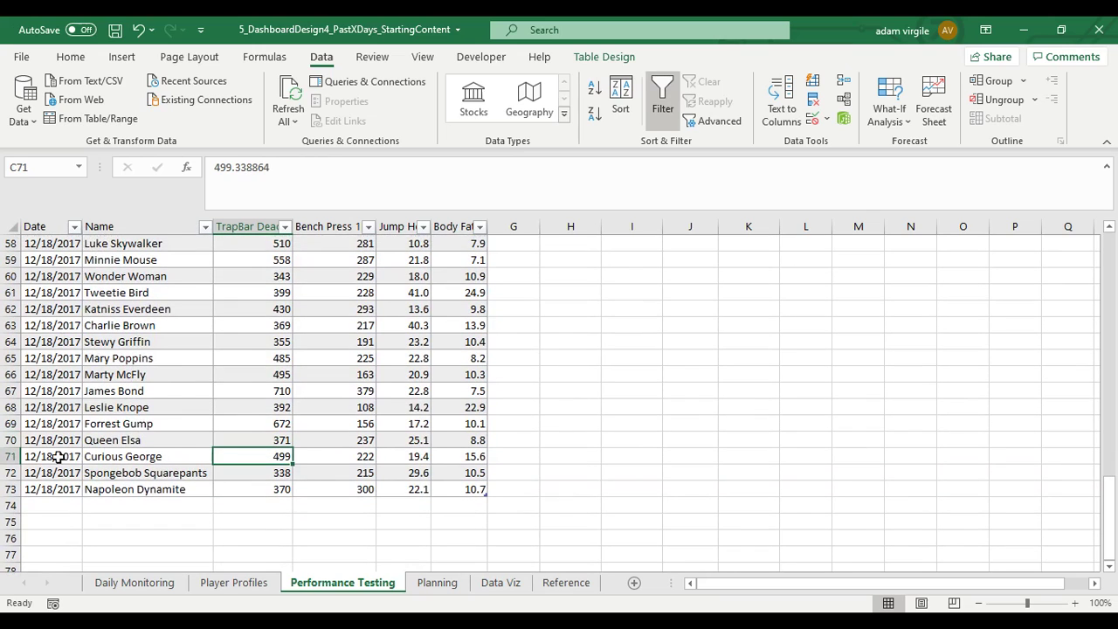
{"action": "key", "text": "F2"}
{"action": "key", "text": "BackSpace"}
{"action": "key", "text": "BackSpace"}
{"action": "key", "text": "BackSpace"}
{"action": "key", "text": "BackSpace"}
{"action": "key", "text": "BackSpace"}
{"action": "key", "text": "BackSpace"}
{"action": "key", "text": "BackSpace"}
{"action": "key", "text": "BackSpace"}
{"action": "key", "text": "BackSpace"}
{"action": "key", "text": "BackSpace"}
{"action": "key", "text": "Return"}
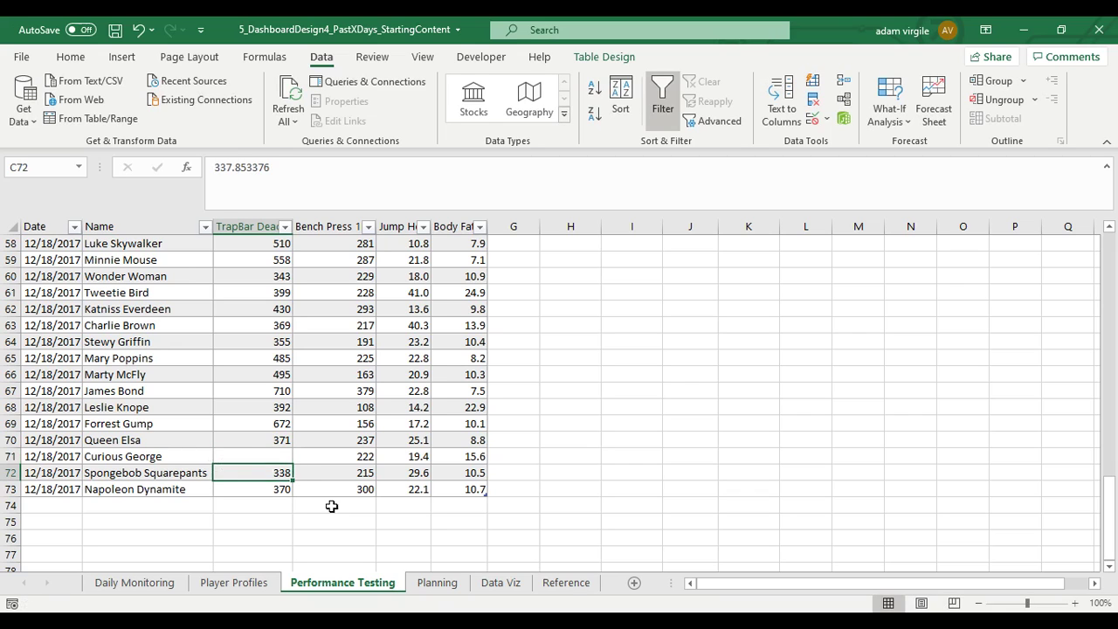
{"action": "left_click", "coordinate": [496, 586]}
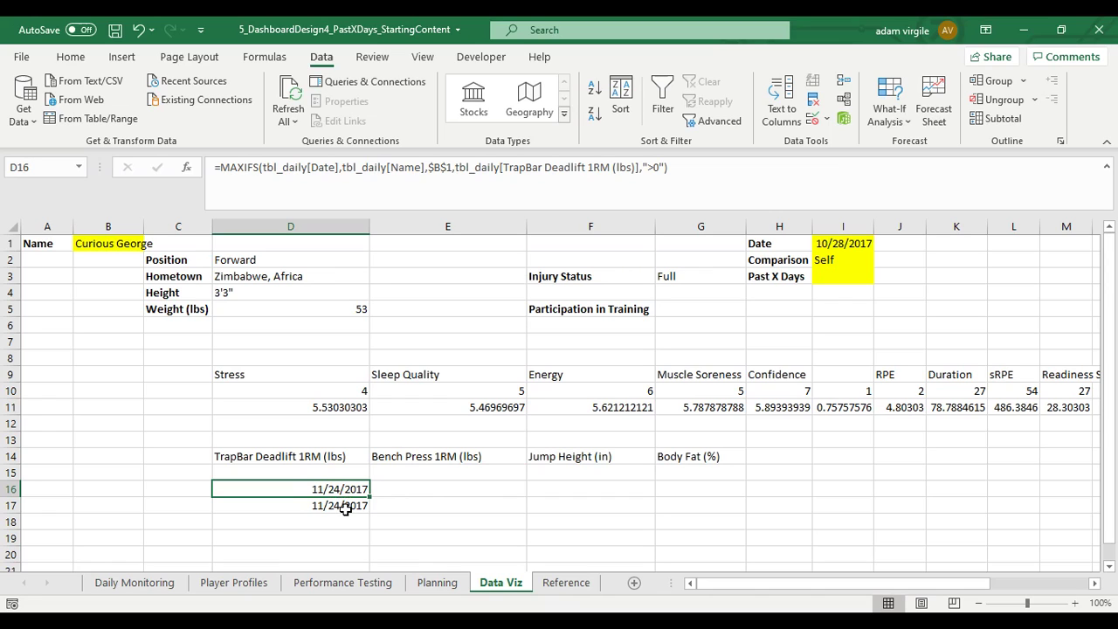
Undo to restore the TrapBar result, then delete D17's MAX(IF) array date formula.
{"action": "left_click", "coordinate": [137, 31]}
{"action": "left_click", "coordinate": [505, 576]}
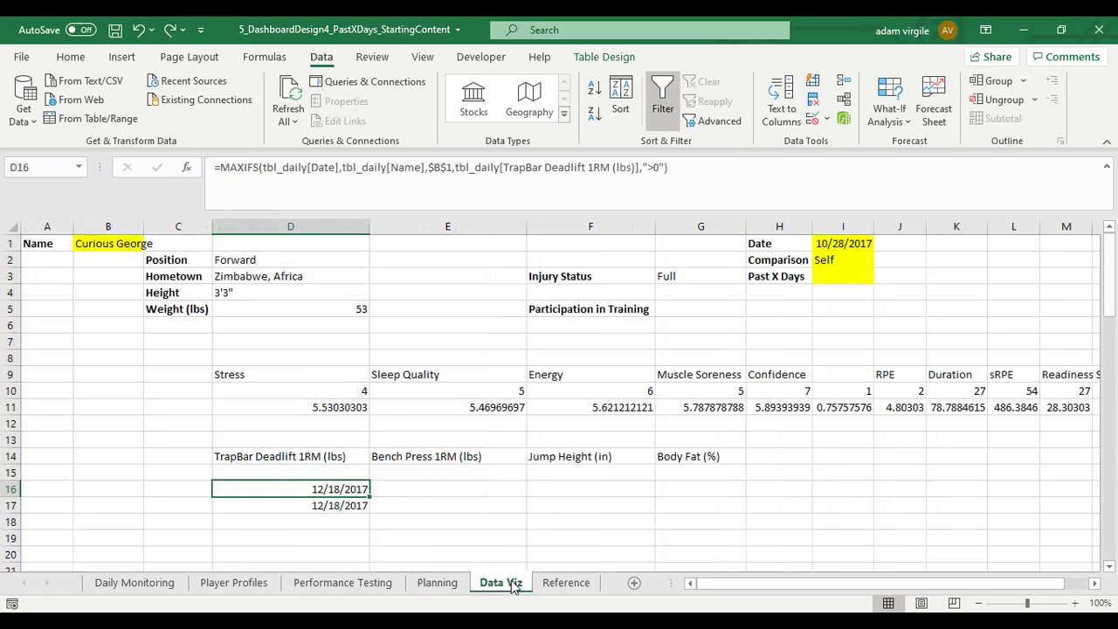
{"action": "left_click", "coordinate": [318, 506]}
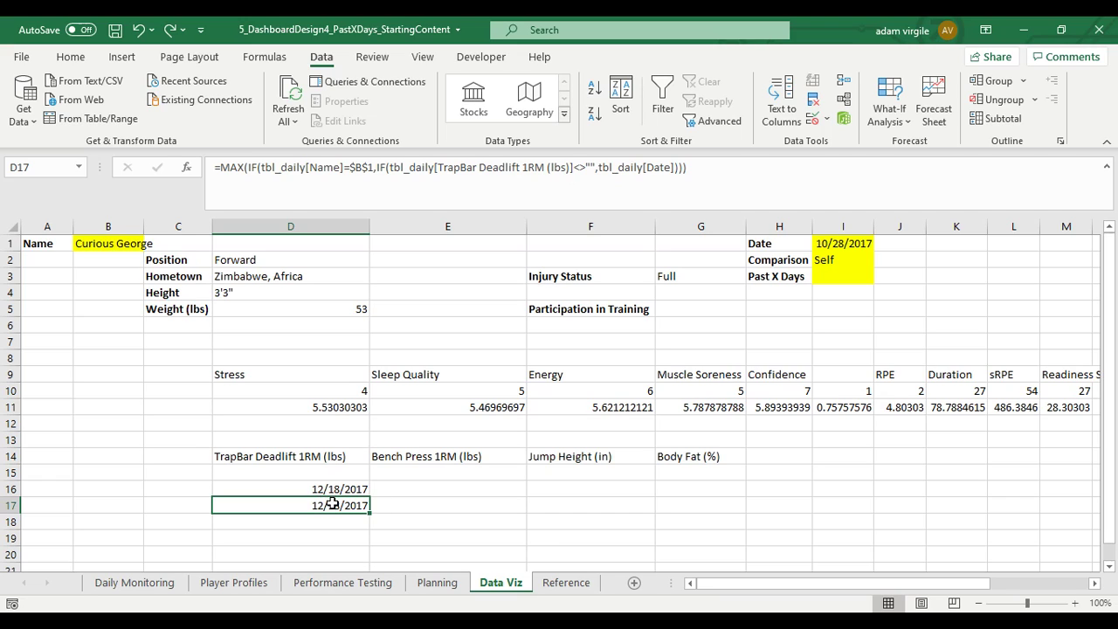
{"action": "left_click", "coordinate": [323, 486]}
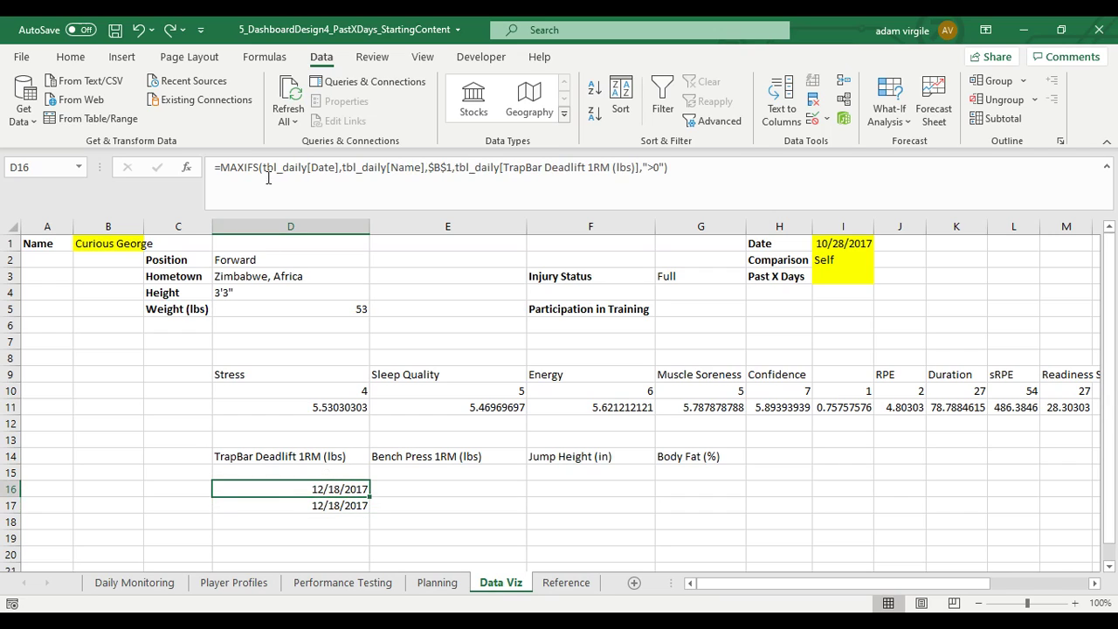
{"action": "left_click", "coordinate": [300, 503]}
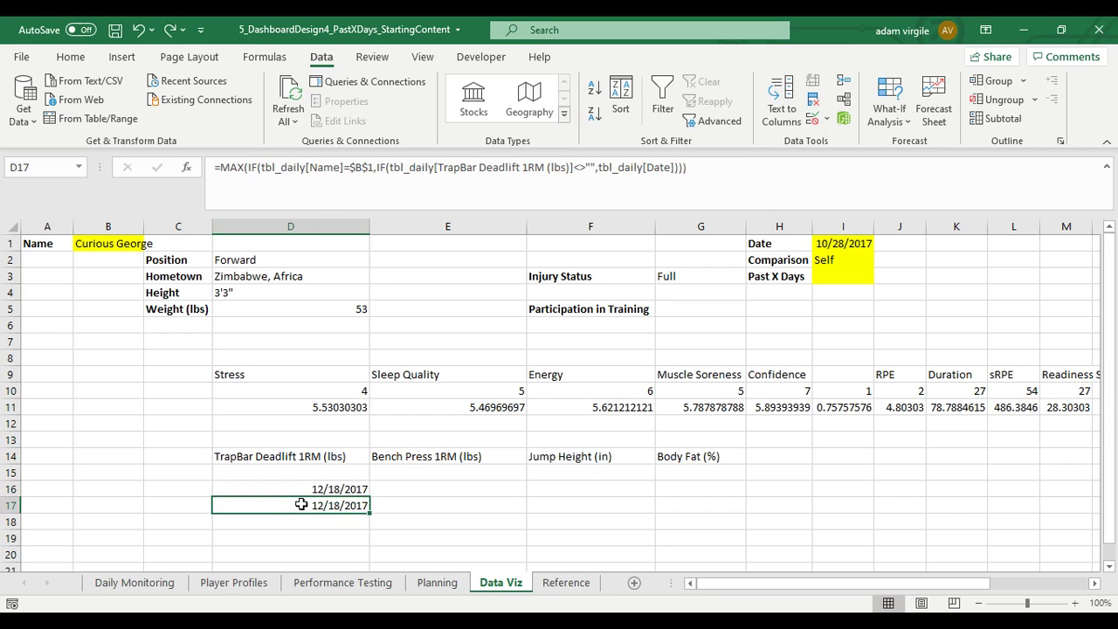
{"action": "key", "text": "Delete"}
Wrap D16's MAXIFS in IFERROR with a blank "" fallback, showing 12/18/2017.
{"action": "key", "text": "Up"}
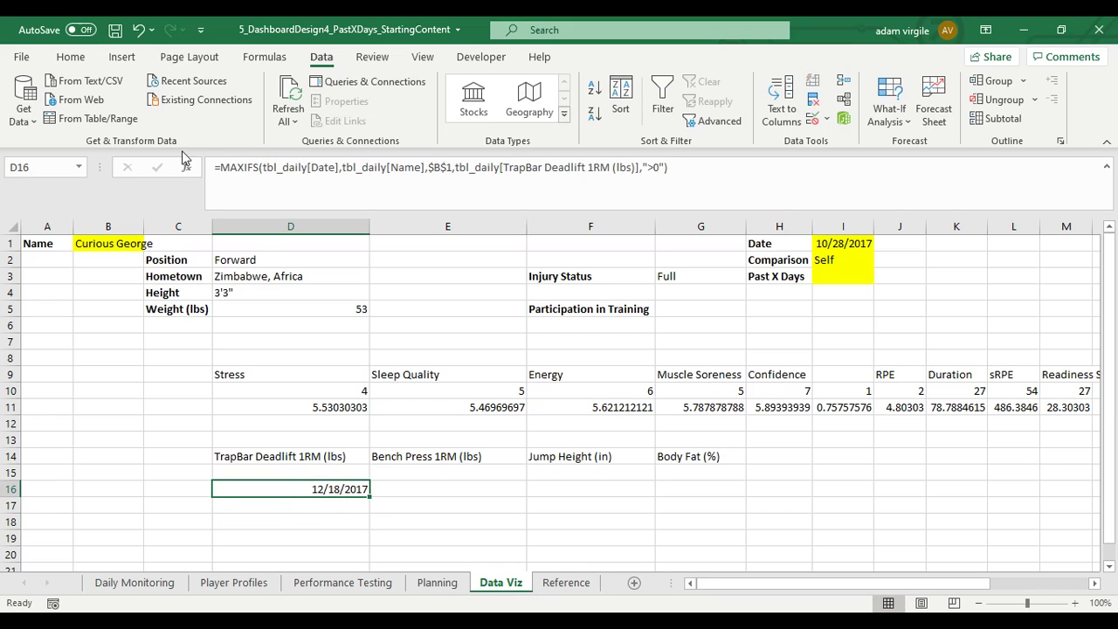
{"action": "key", "text": "F2"}
{"action": "key", "text": "Home"}
{"action": "key", "text": "Right"}
{"action": "type", "text": "IFERROR"}
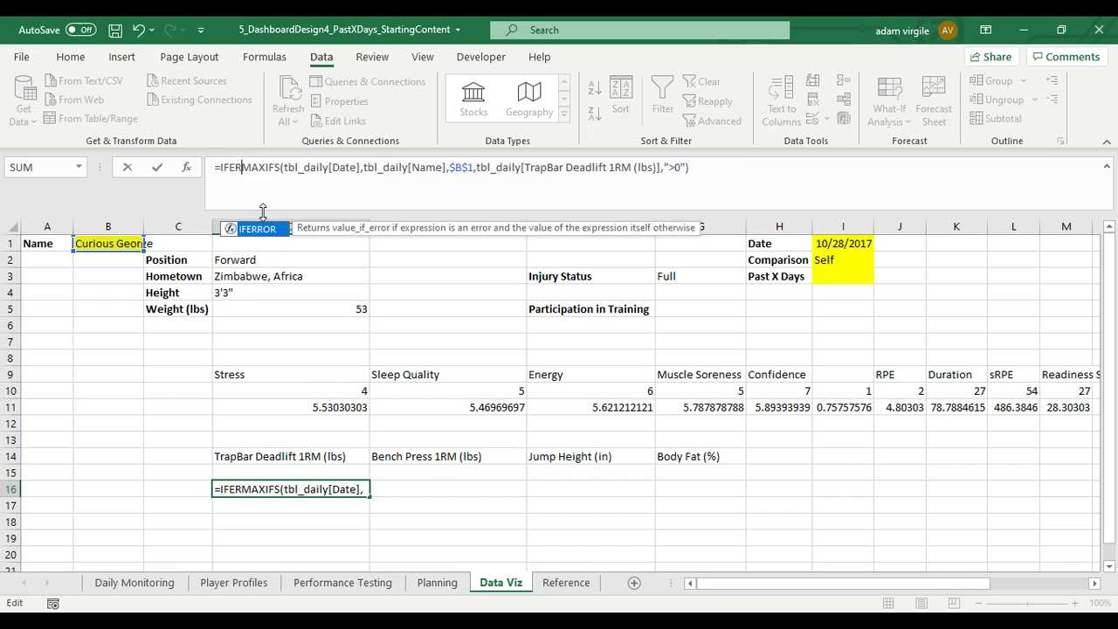
{"action": "type", "text": "("}
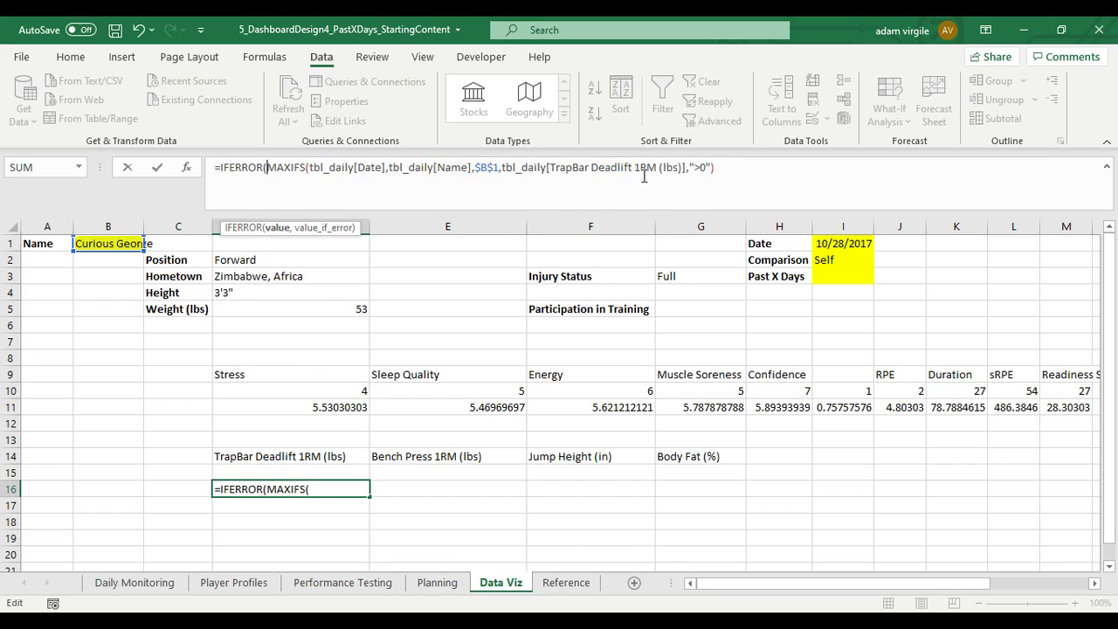
{"action": "left_click", "coordinate": [766, 178]}
{"action": "type", "text": ",\"\""}
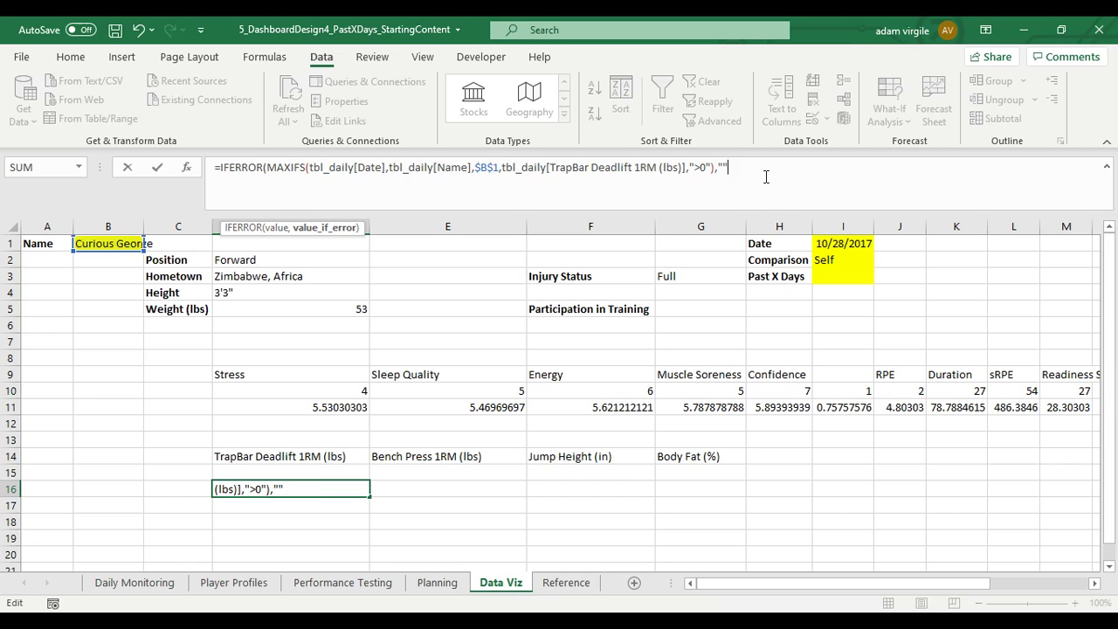
{"action": "type", "text": ")"}
{"action": "key", "text": "Return"}
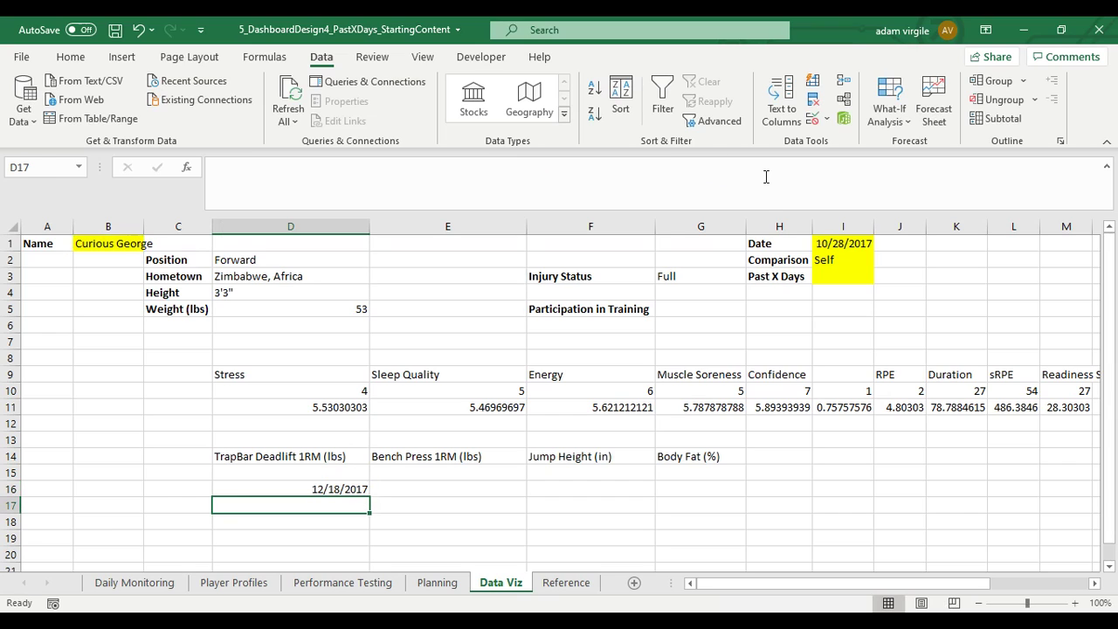
{"action": "left_click", "coordinate": [347, 481]}
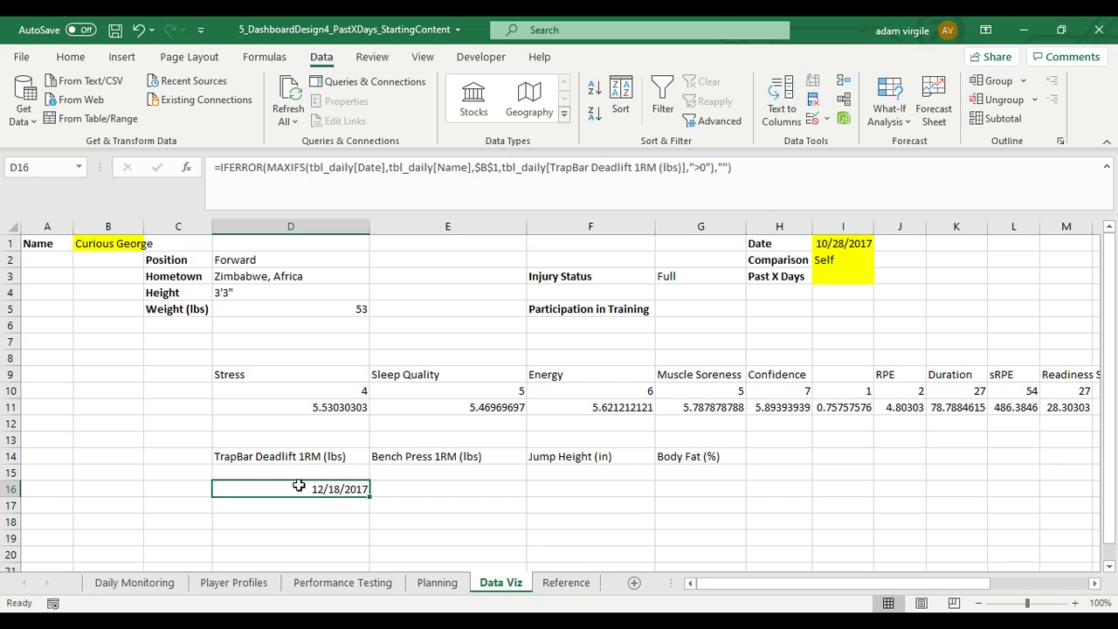
{"action": "left_click", "coordinate": [299, 472]}
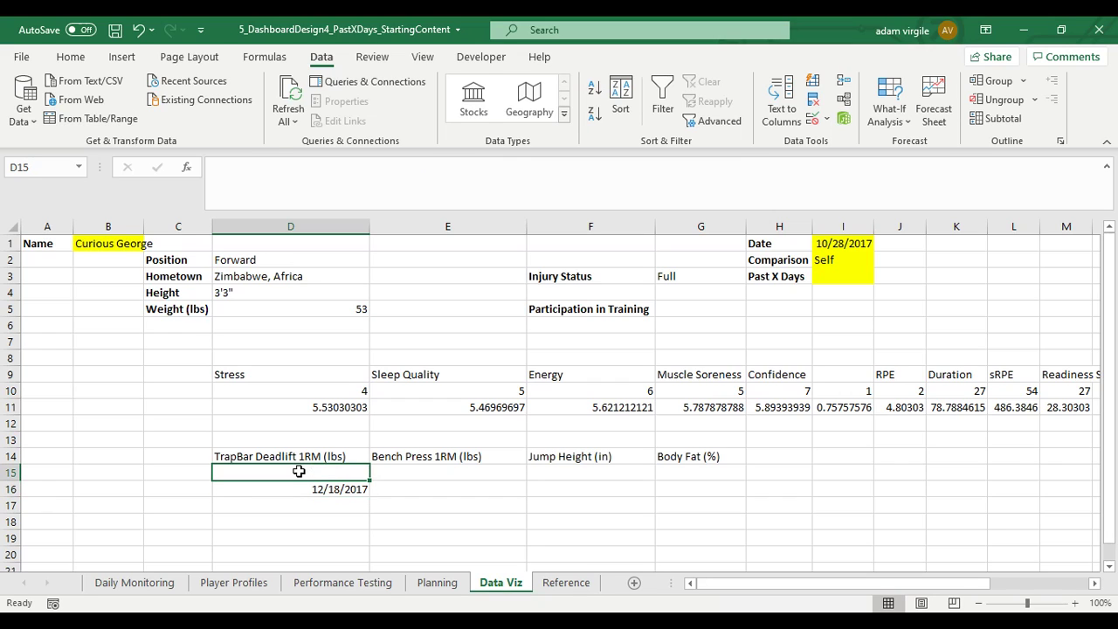
{"action": "left_click", "coordinate": [312, 487]}
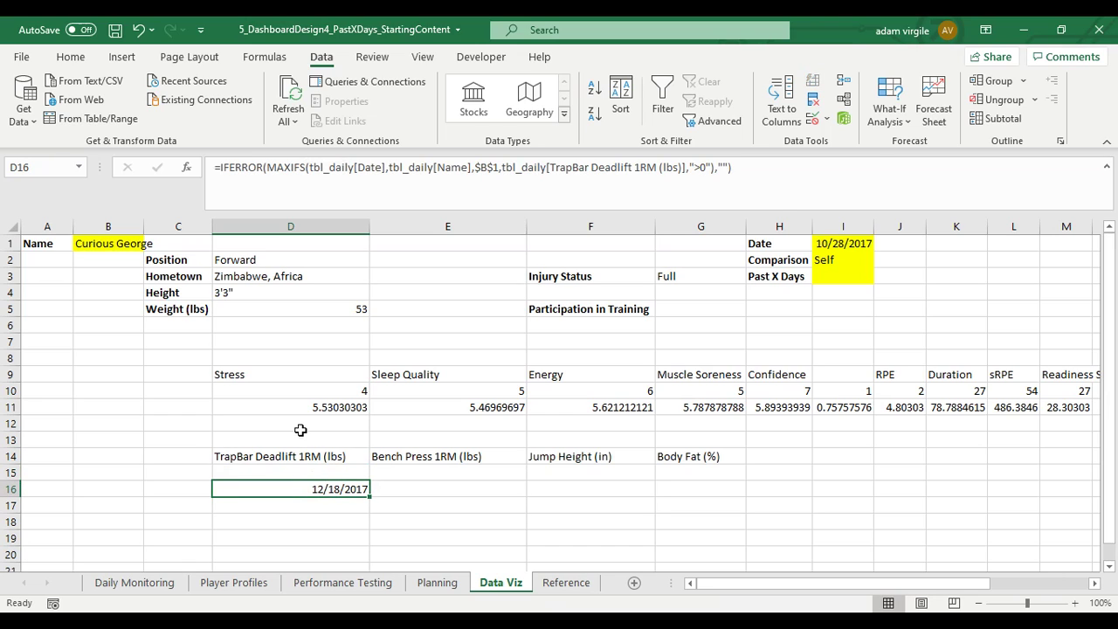
Copy D10's Stress AVERAGEIFS into D15 and switch its column to TrapBar Deadlift 1RM (lbs).
{"action": "left_click", "coordinate": [316, 406]}
{"action": "left_click", "coordinate": [317, 390]}
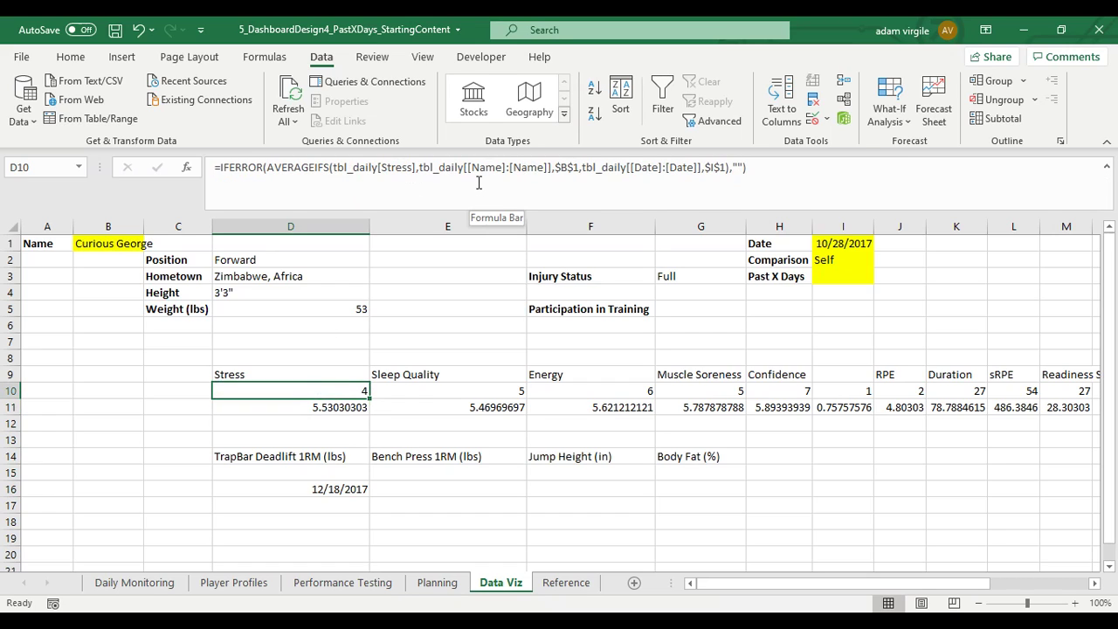
{"action": "key", "text": "ctrl+c"}
{"action": "left_click", "coordinate": [313, 473]}
{"action": "key", "text": "ctrl+v"}
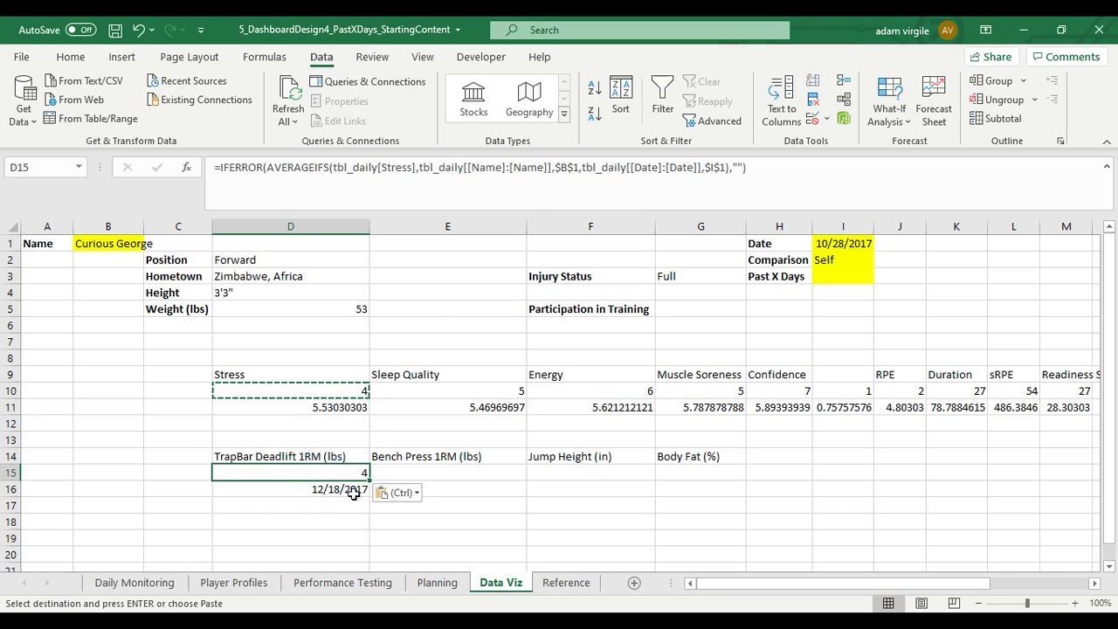
{"action": "left_click", "coordinate": [664, 166]}
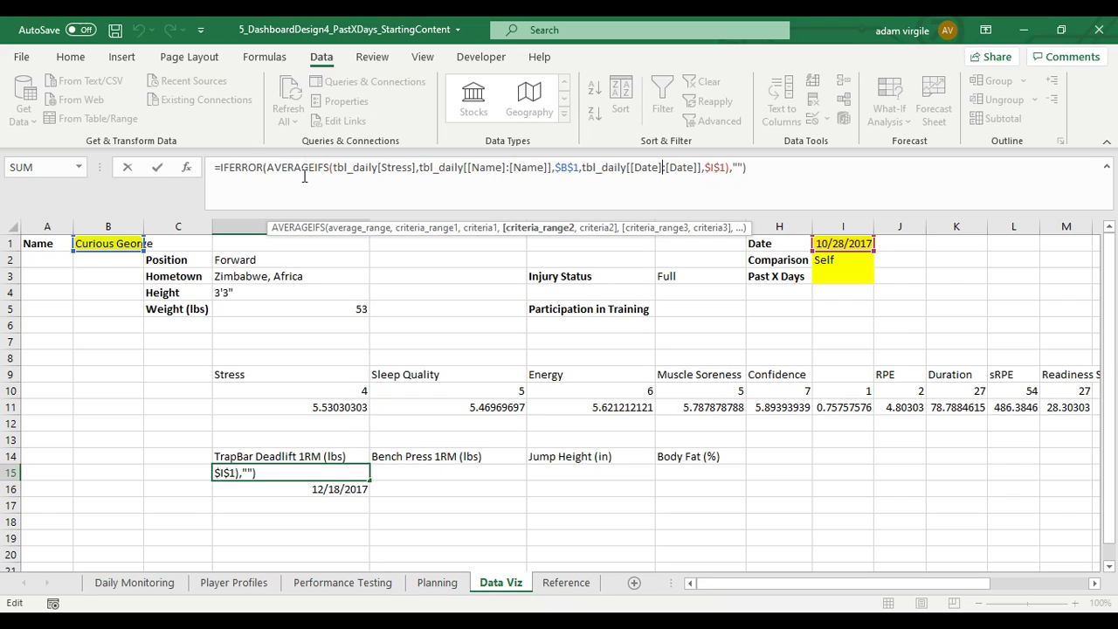
{"action": "left_click", "coordinate": [408, 167]}
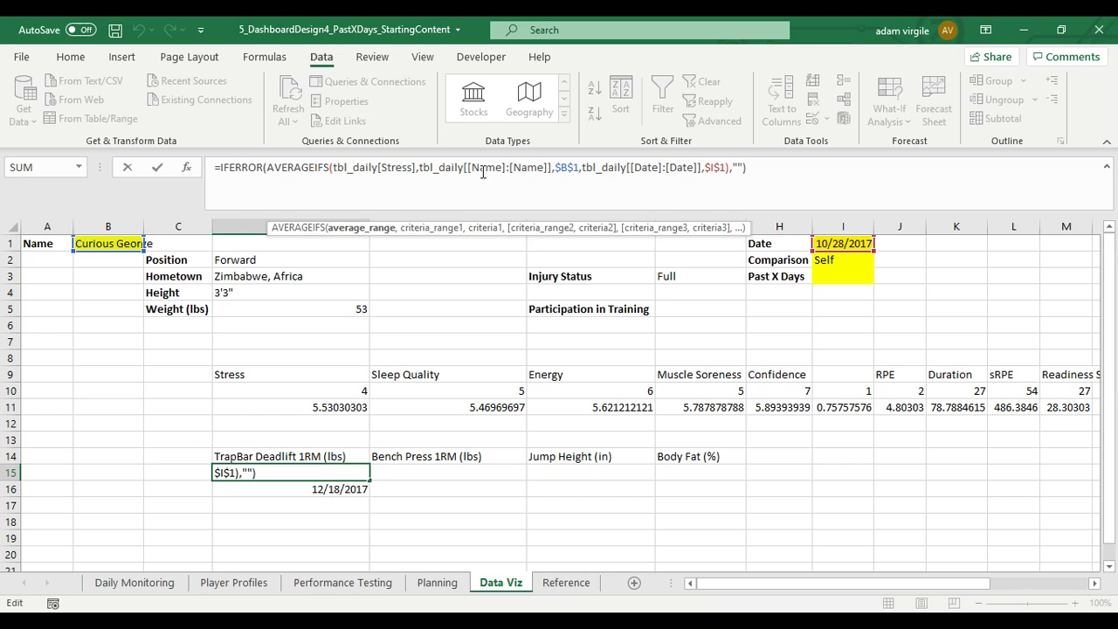
{"action": "left_click", "coordinate": [713, 168]}
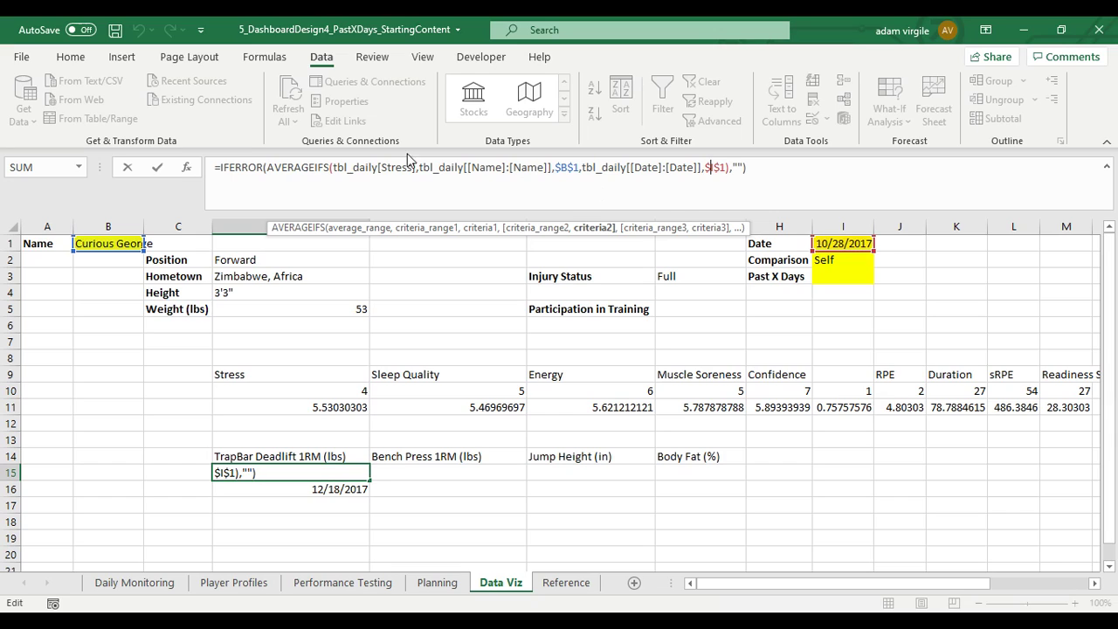
{"action": "left_click", "coordinate": [317, 167]}
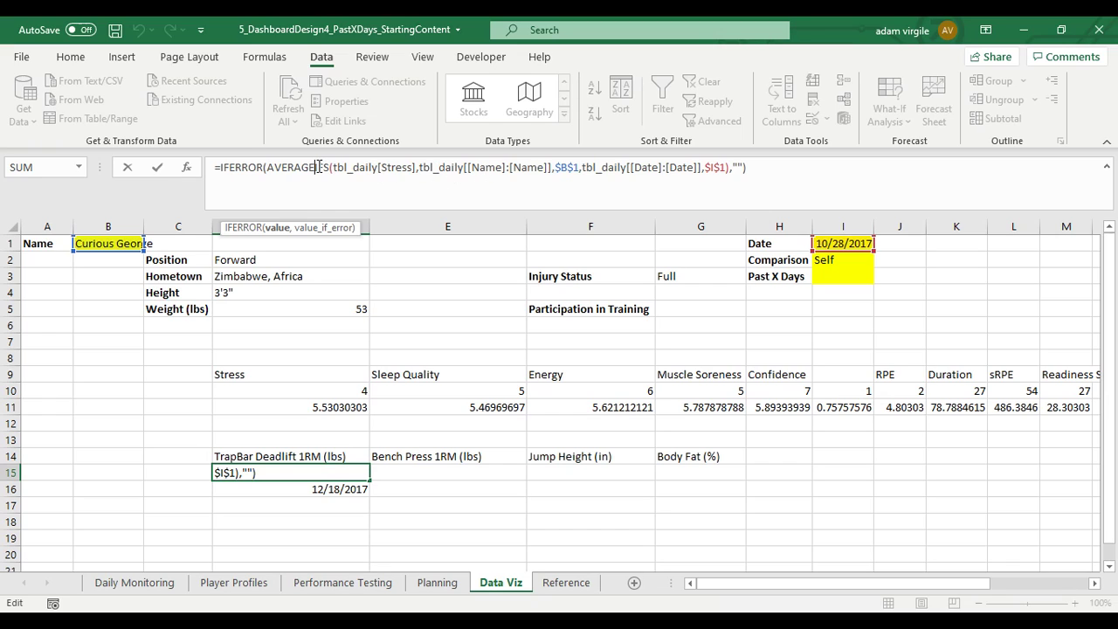
{"action": "left_click_drag", "start_coordinate": [414, 168], "coordinate": [386, 168]}
{"action": "type", "text": "T"}
{"action": "key", "text": "Tab"}
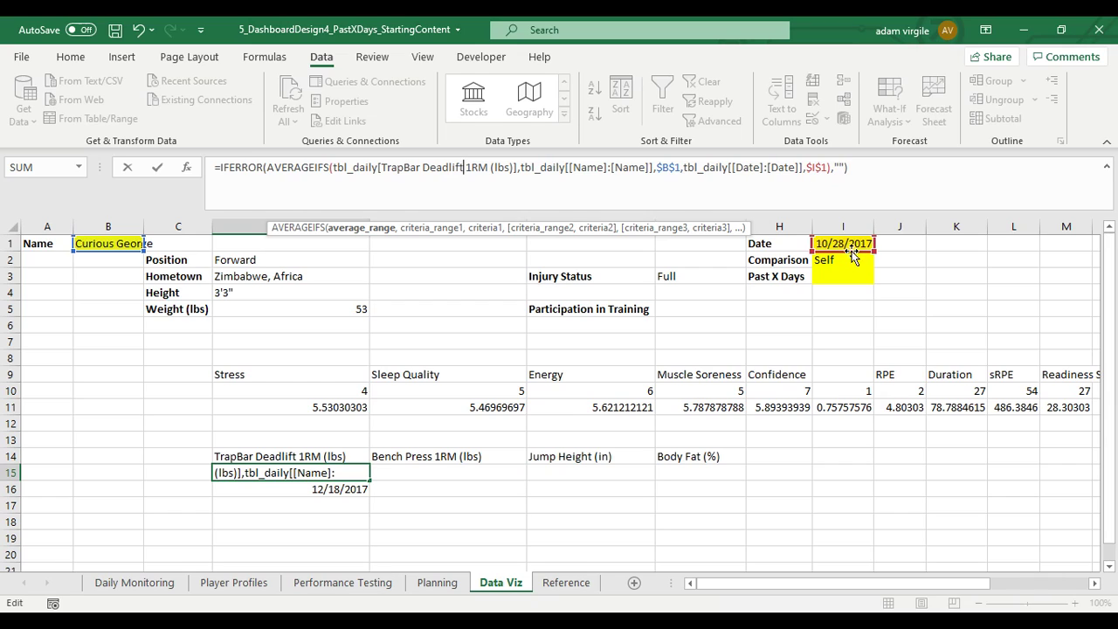
Replace the $I$1 date criterion with D16's test date, giving 499.338864.
{"action": "left_click_drag", "start_coordinate": [826, 171], "coordinate": [804, 171]}
{"action": "key", "text": "BackSpace"}
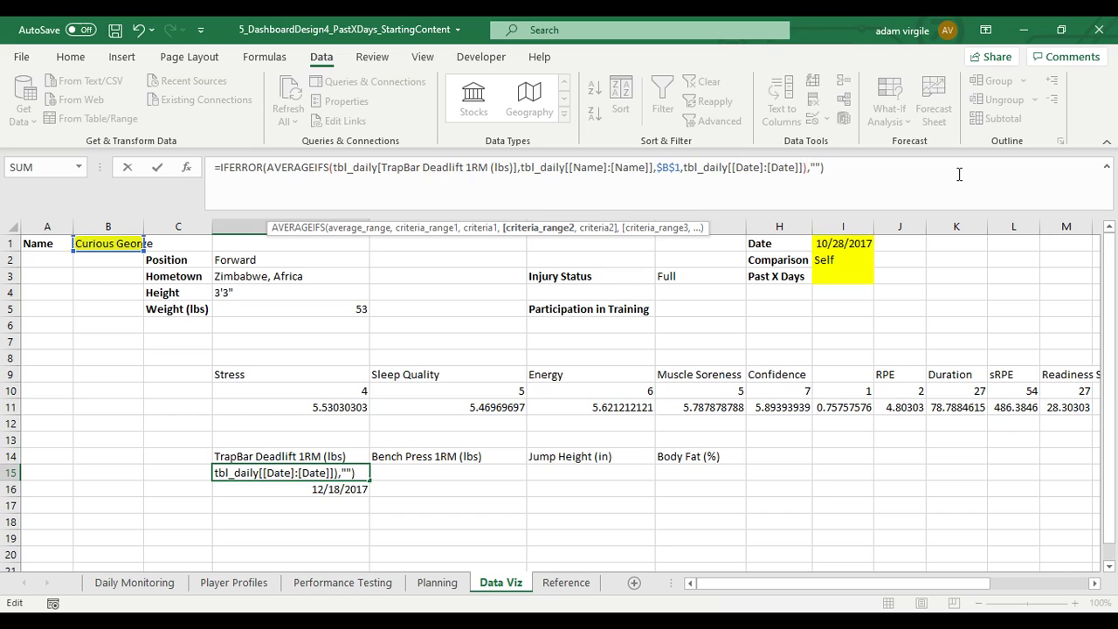
{"action": "type", "text": ","}
{"action": "left_click", "coordinate": [325, 490]}
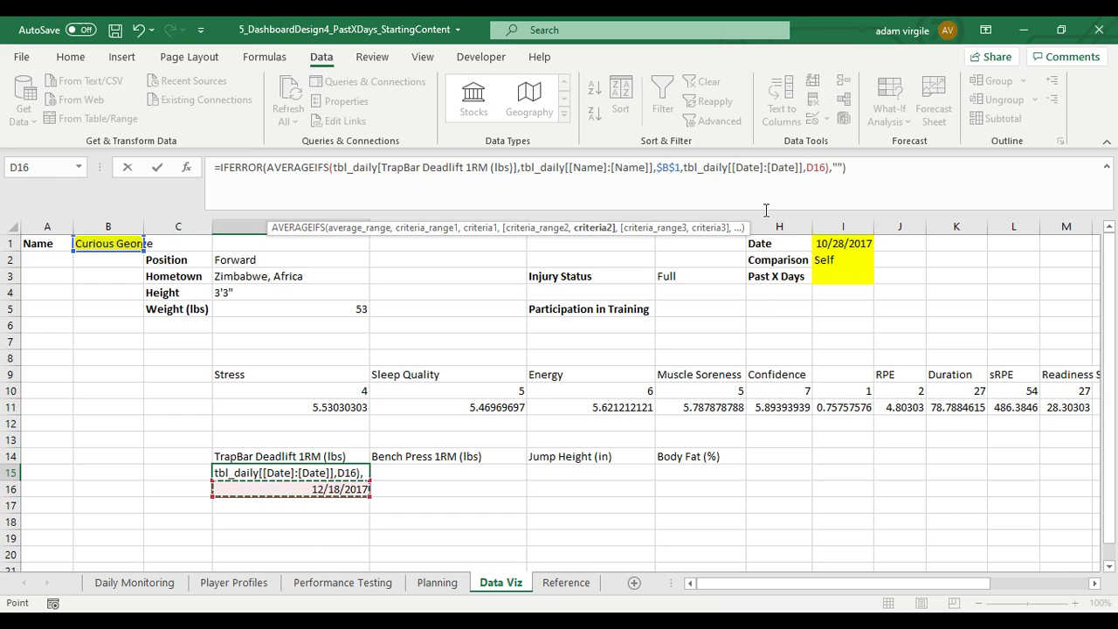
{"action": "left_click", "coordinate": [827, 172]}
{"action": "type", "text": "$B"}
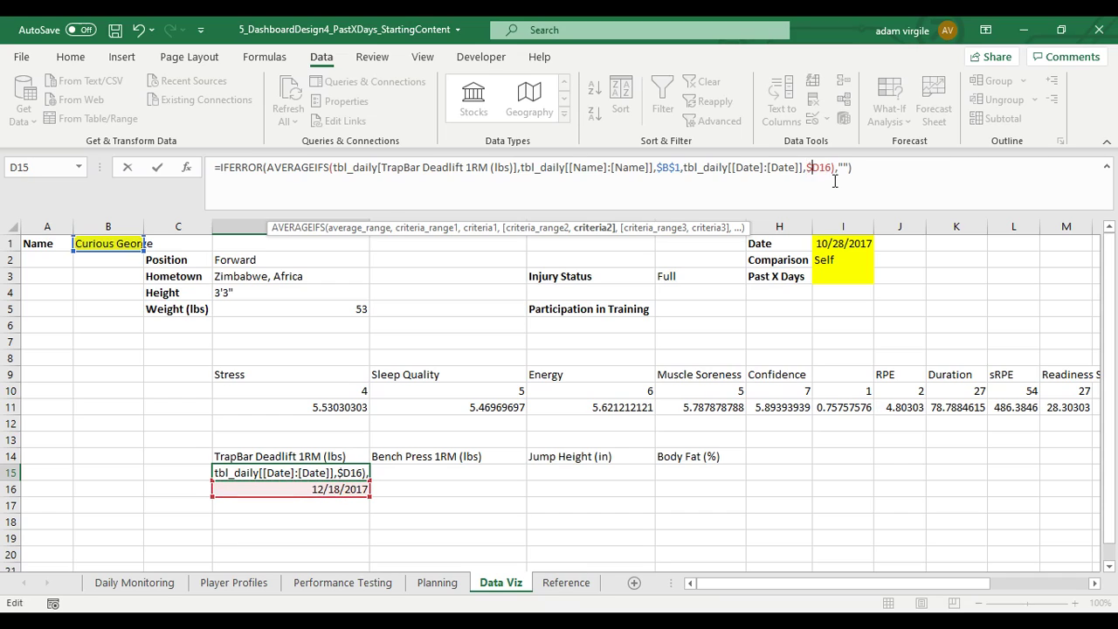
{"action": "type", "text": "$"}
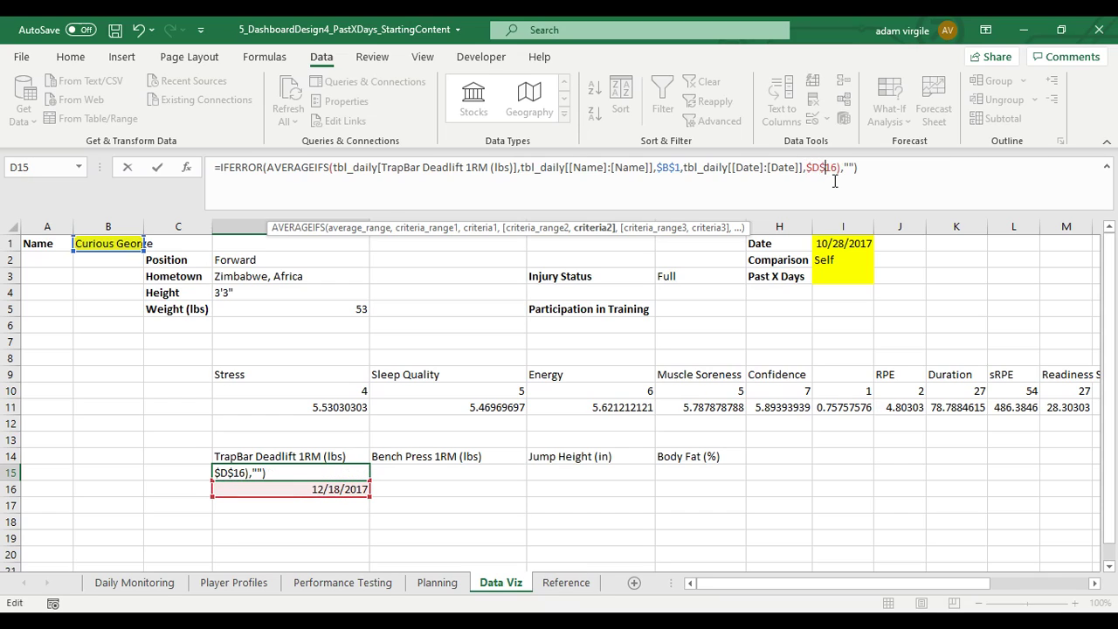
{"action": "key", "text": "Return"}
{"action": "key", "text": "Up"}
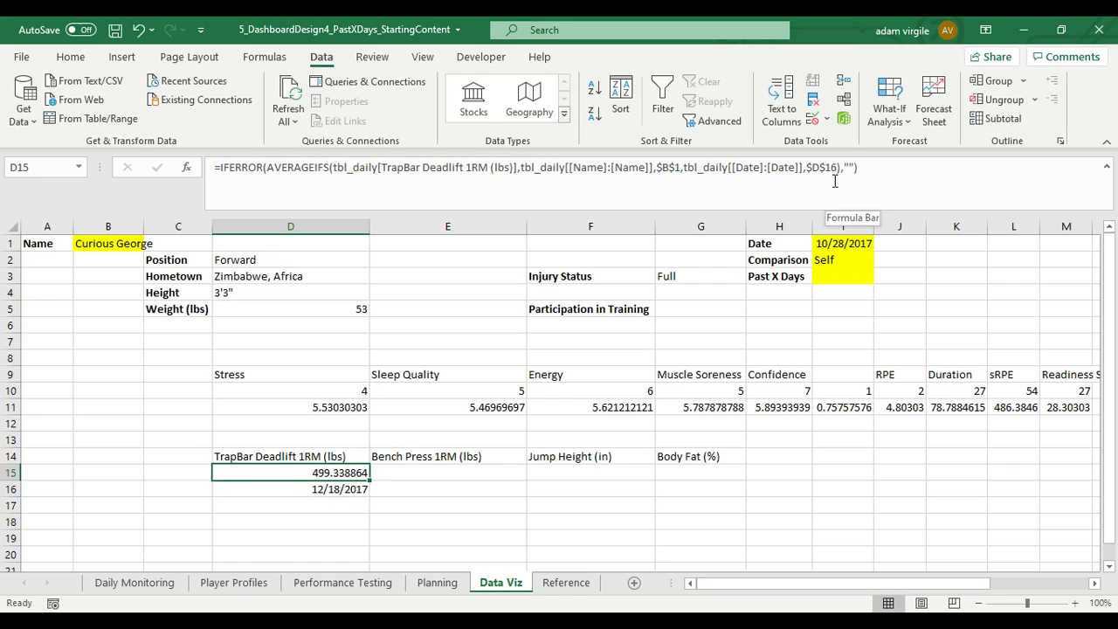
Insert a blank row at row 72 of the Performance Testing table.
{"action": "left_click", "coordinate": [381, 592]}
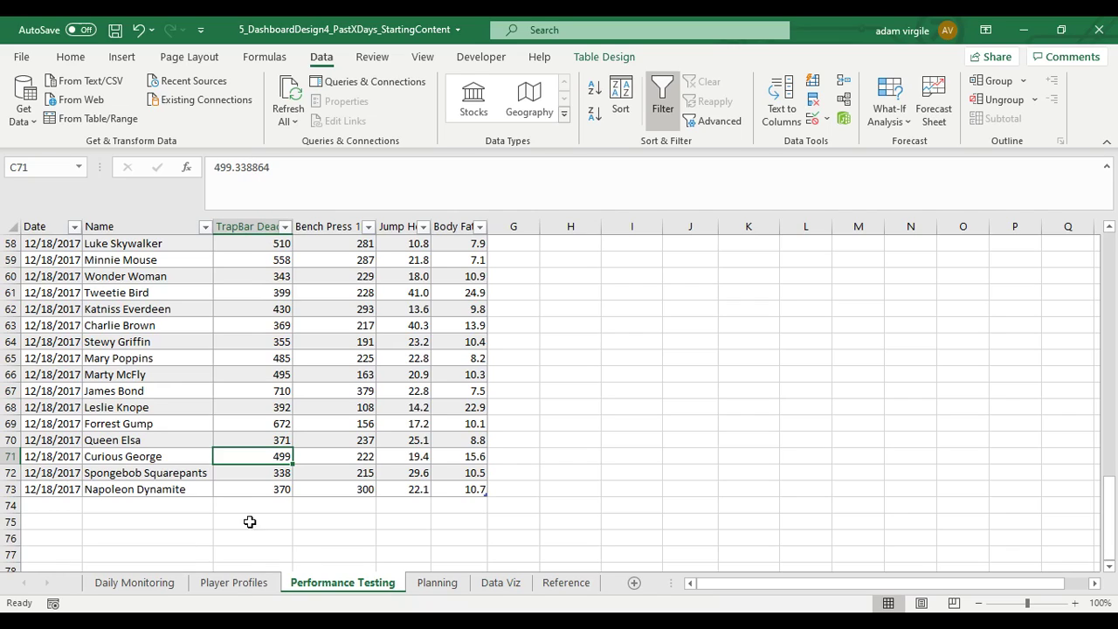
{"action": "left_click", "coordinate": [9, 472]}
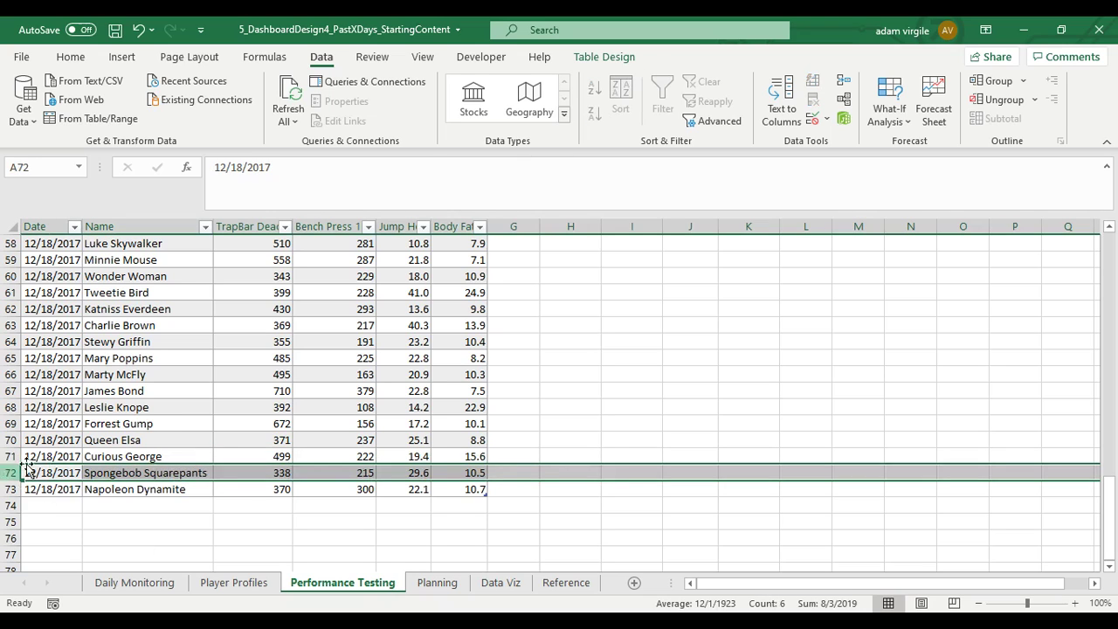
{"action": "right_click", "coordinate": [9, 473]}
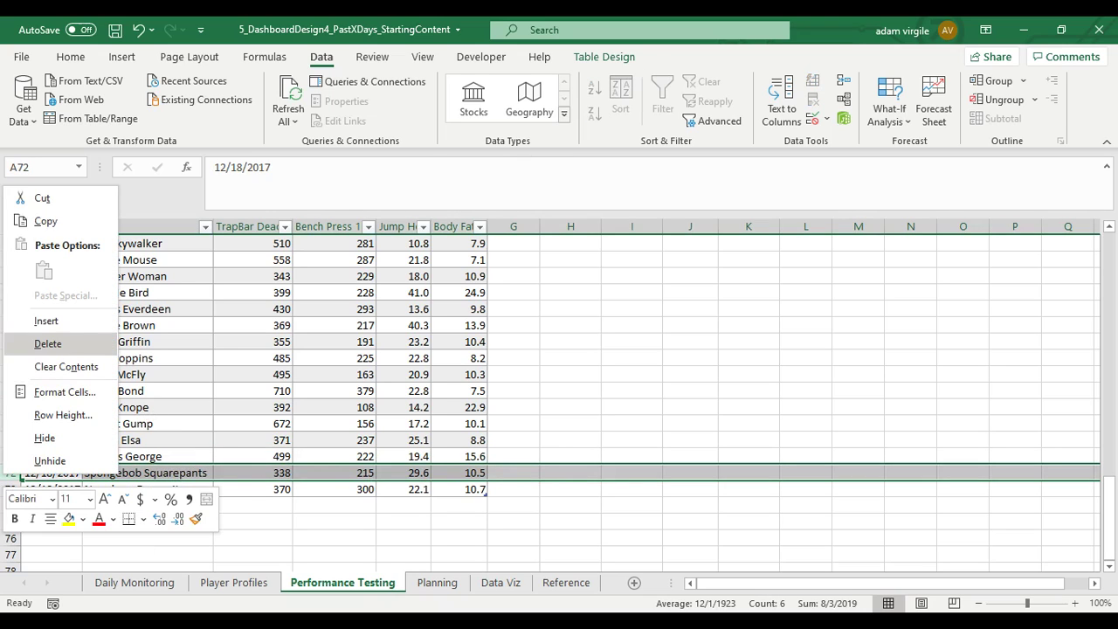
{"action": "left_click", "coordinate": [46, 321]}
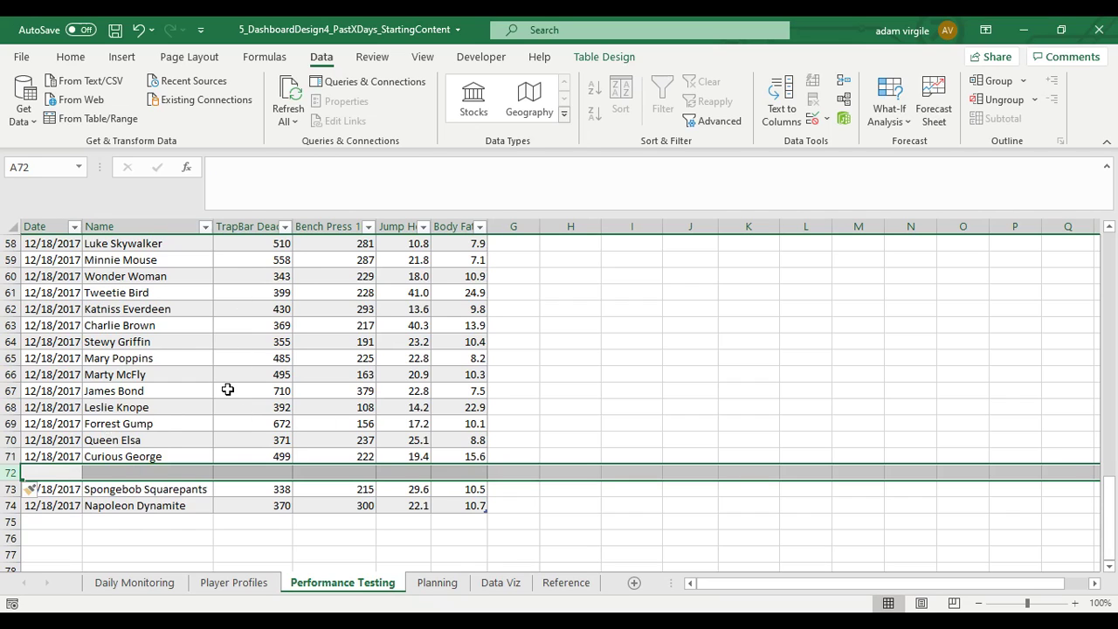
{"action": "scroll", "coordinate": [225, 389], "scroll_direction": "up", "scroll_amount": 3}
{"action": "scroll", "coordinate": [154, 390], "scroll_direction": "down", "scroll_amount": 5}
Fill row 72 with 12/18/2017, the player's name and TrapBar Deadlift 100000.
{"action": "left_click", "coordinate": [54, 375]}
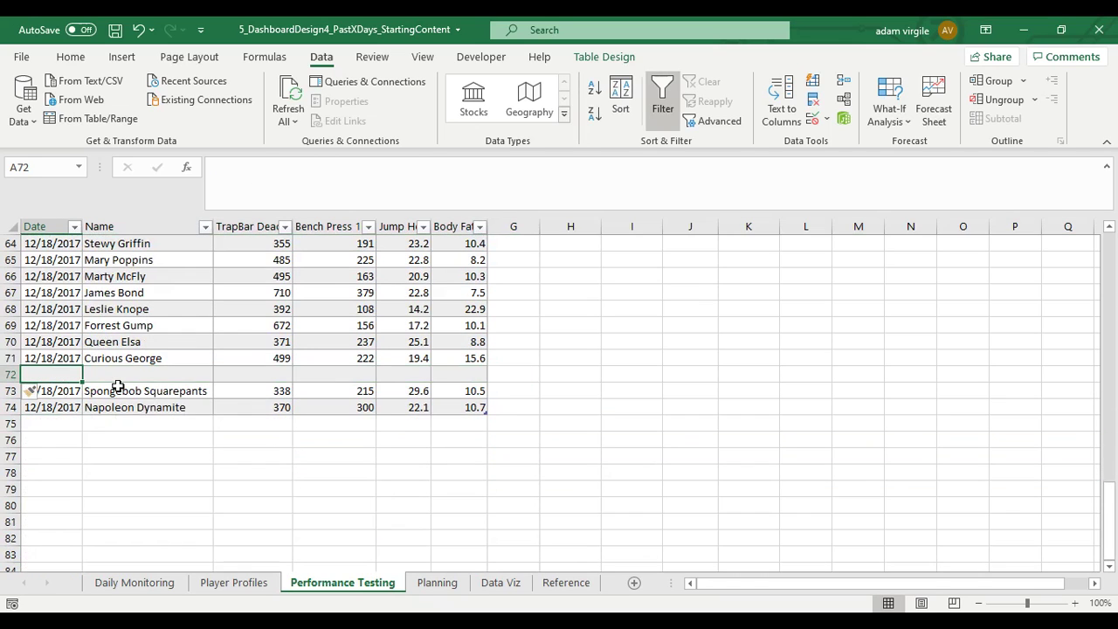
{"action": "type", "text": "12/18/2017"}
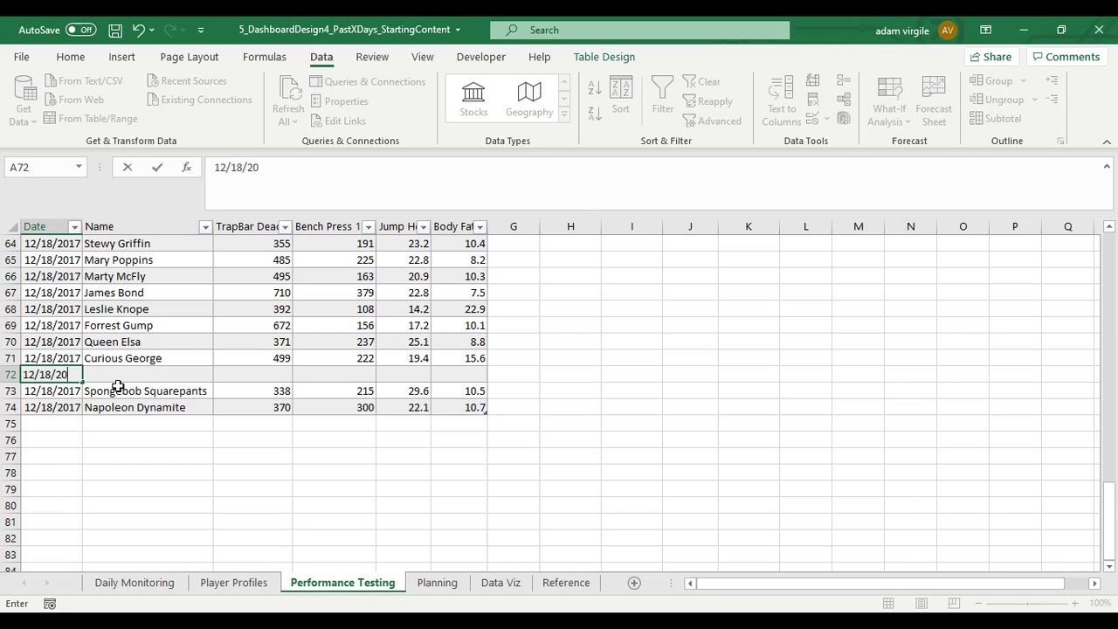
{"action": "key", "text": "Tab"}
{"action": "key", "text": "ctrl+apostrophe"}
{"action": "key", "text": "Tab"}
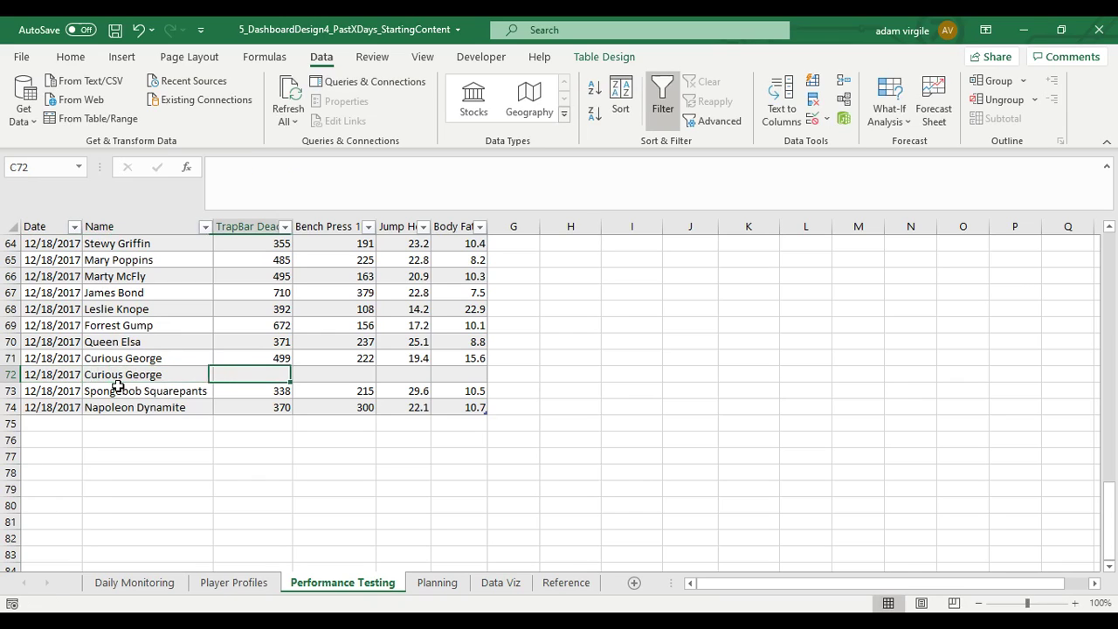
{"action": "type", "text": "100"}
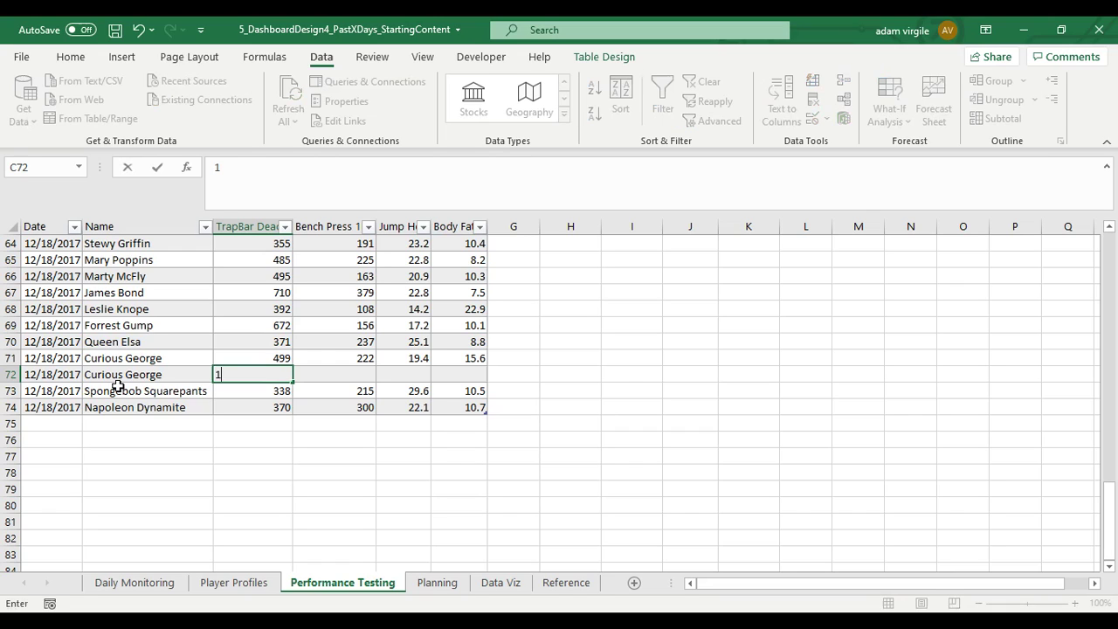
{"action": "key", "text": "BackSpace"}
{"action": "key", "text": "BackSpace"}
{"action": "key", "text": "BackSpace"}
{"action": "type", "text": "100000"}
{"action": "key", "text": "Return"}
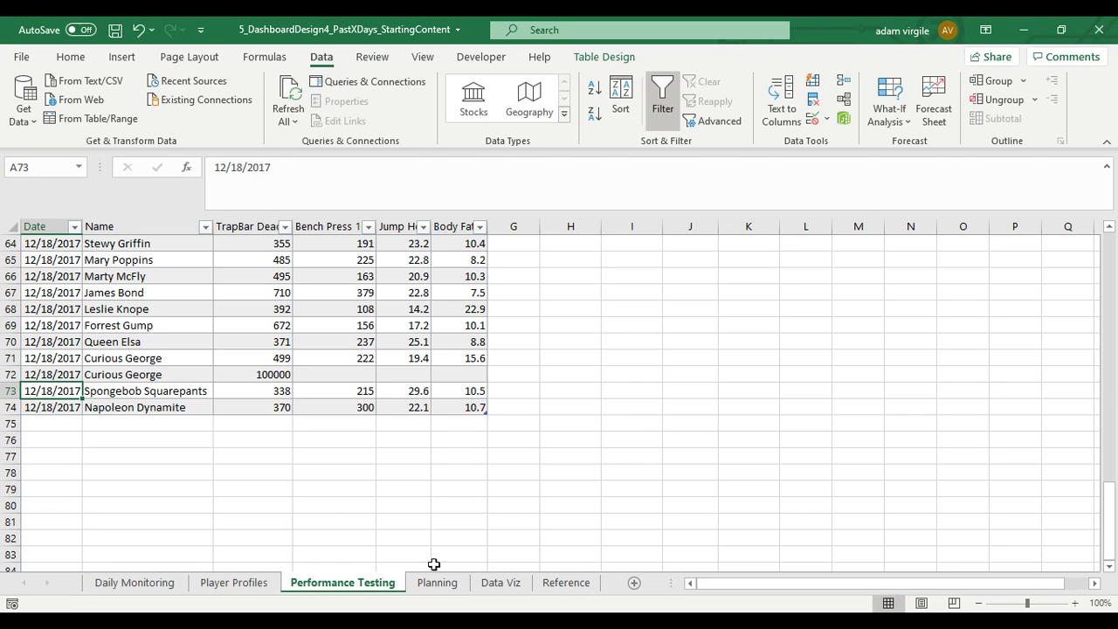
{"action": "key", "text": "ctrl+z"}
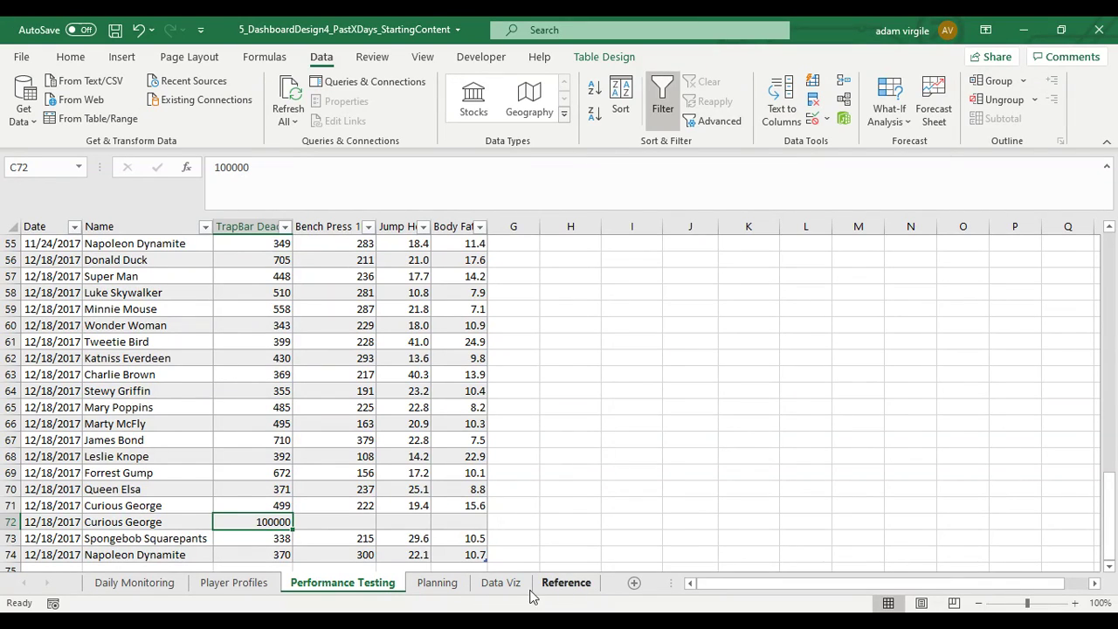
{"action": "left_click", "coordinate": [508, 592]}
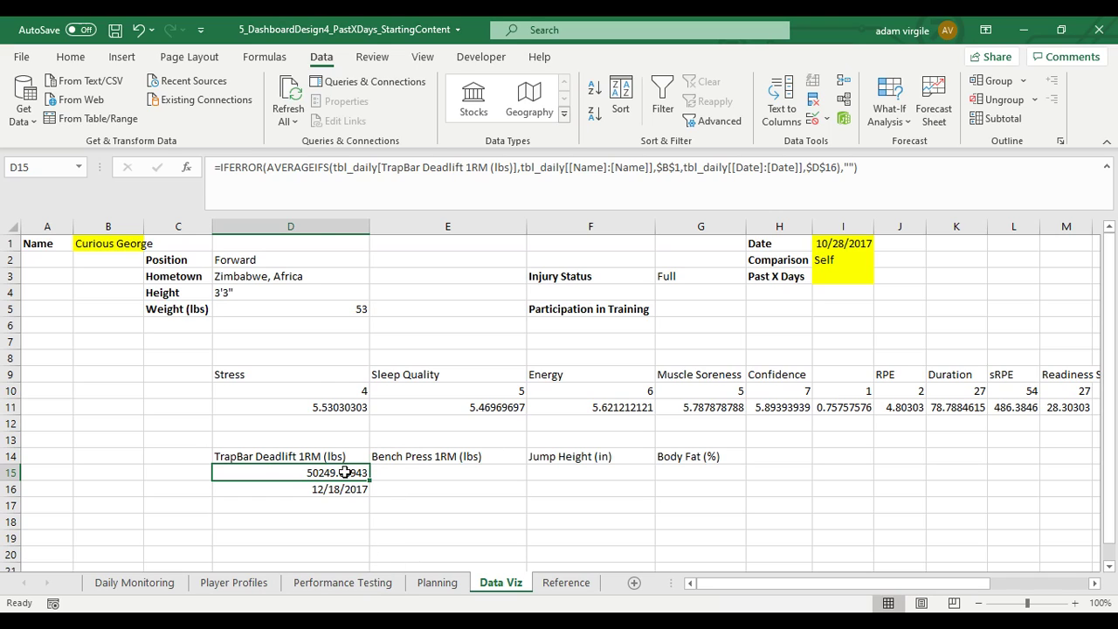
Check D15's table references, then read the Performance Testing table's name in Table Design.
{"action": "left_click", "coordinate": [374, 167]}
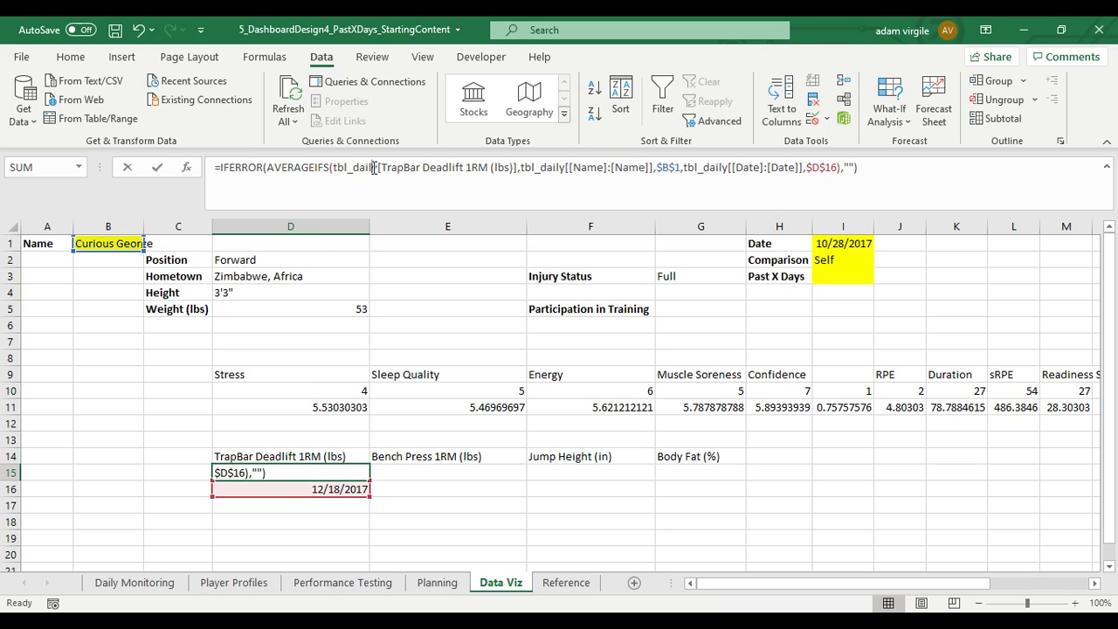
{"action": "left_click", "coordinate": [546, 167]}
{"action": "left_click", "coordinate": [342, 583]}
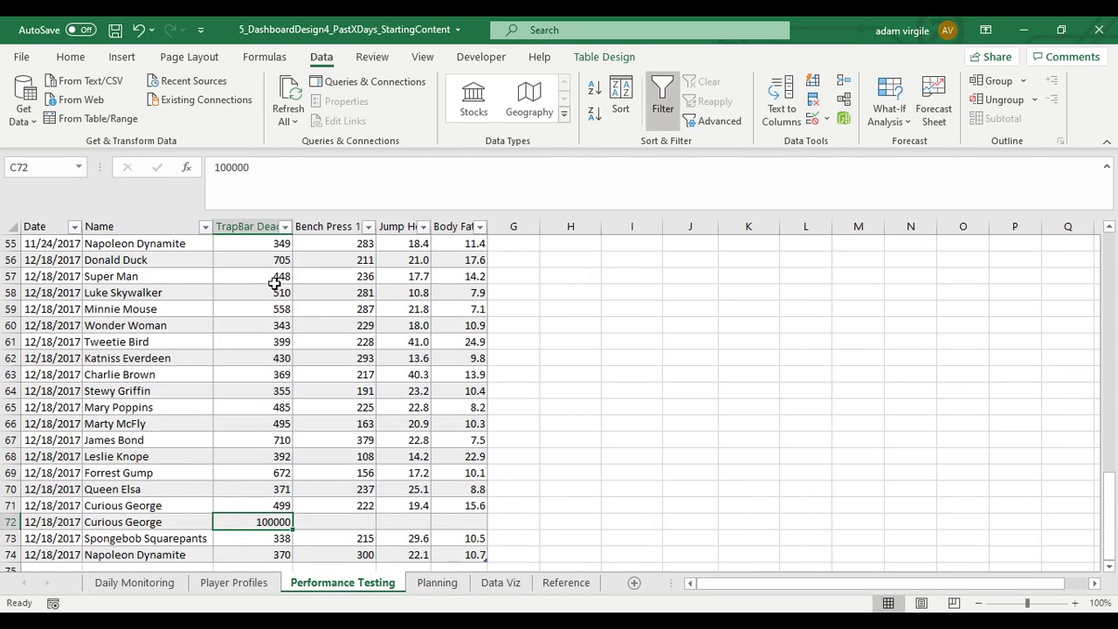
{"action": "left_click", "coordinate": [604, 57]}
{"action": "left_click", "coordinate": [58, 102]}
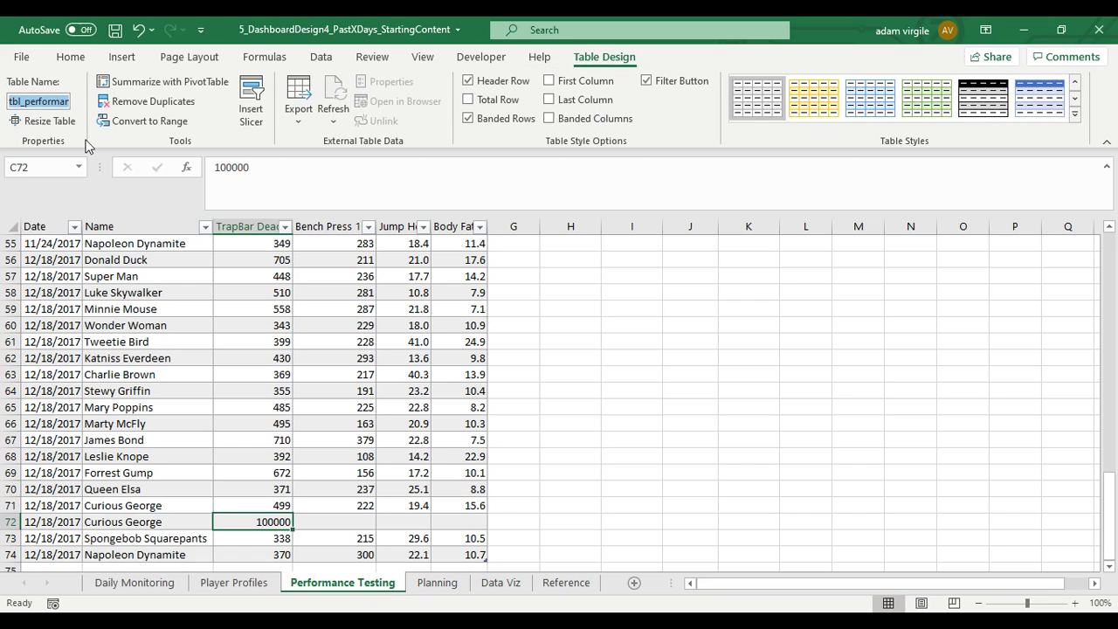
{"action": "key", "text": "Escape"}
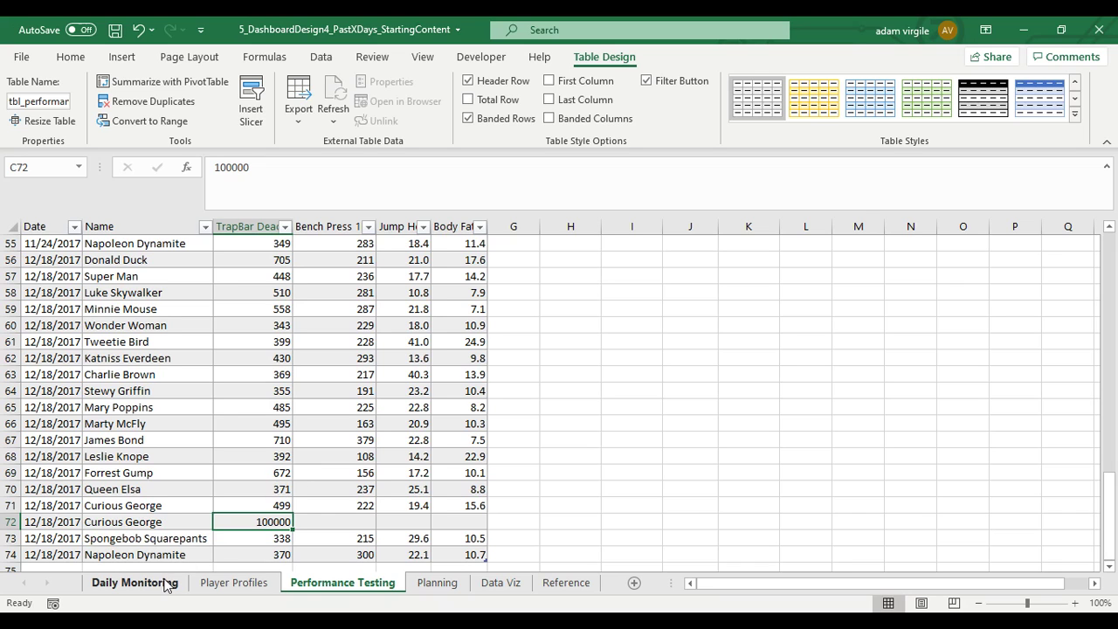
Clear the Daily Monitoring Name filter and filter it to the dashboard player only.
{"action": "left_click", "coordinate": [135, 582]}
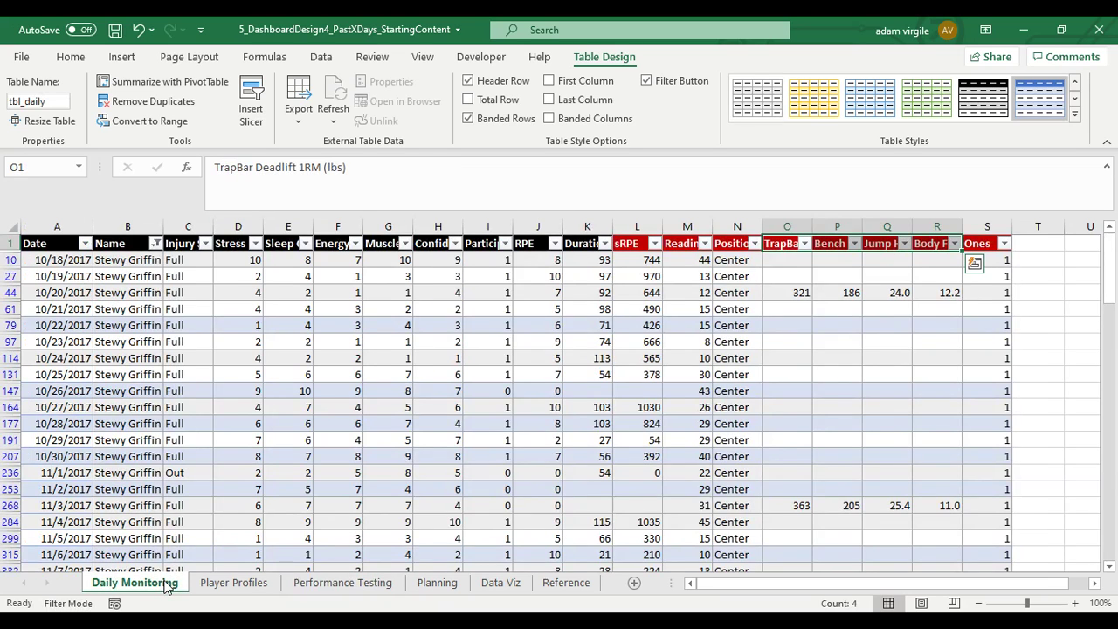
{"action": "left_click", "coordinate": [831, 310]}
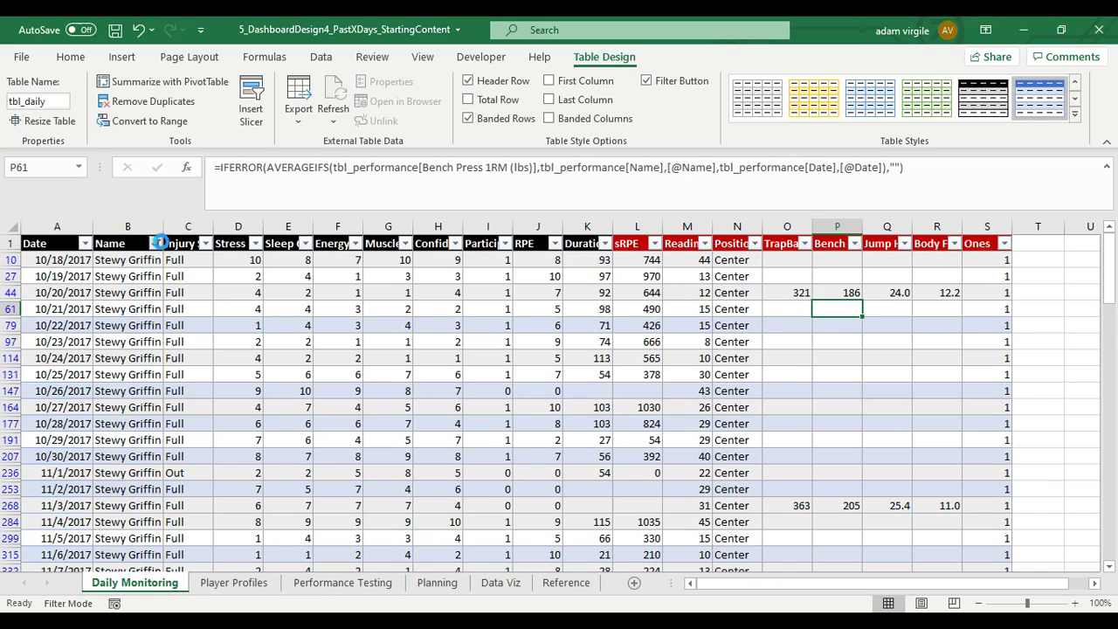
{"action": "left_click", "coordinate": [155, 243]}
{"action": "left_click", "coordinate": [136, 330]}
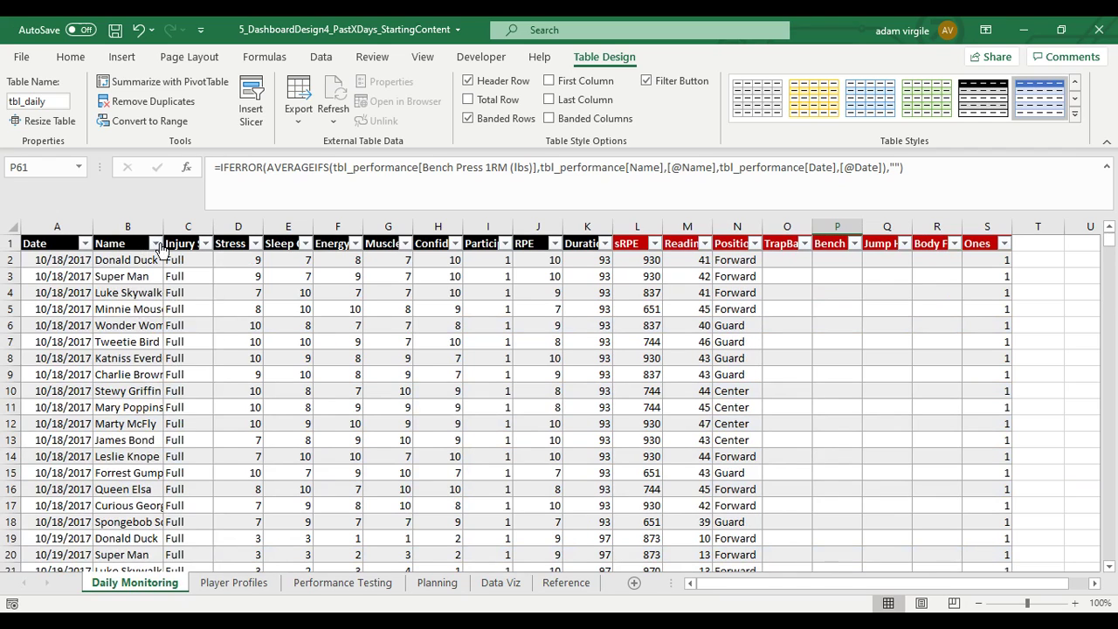
{"action": "left_click", "coordinate": [157, 244]}
{"action": "type", "text": "curiou"}
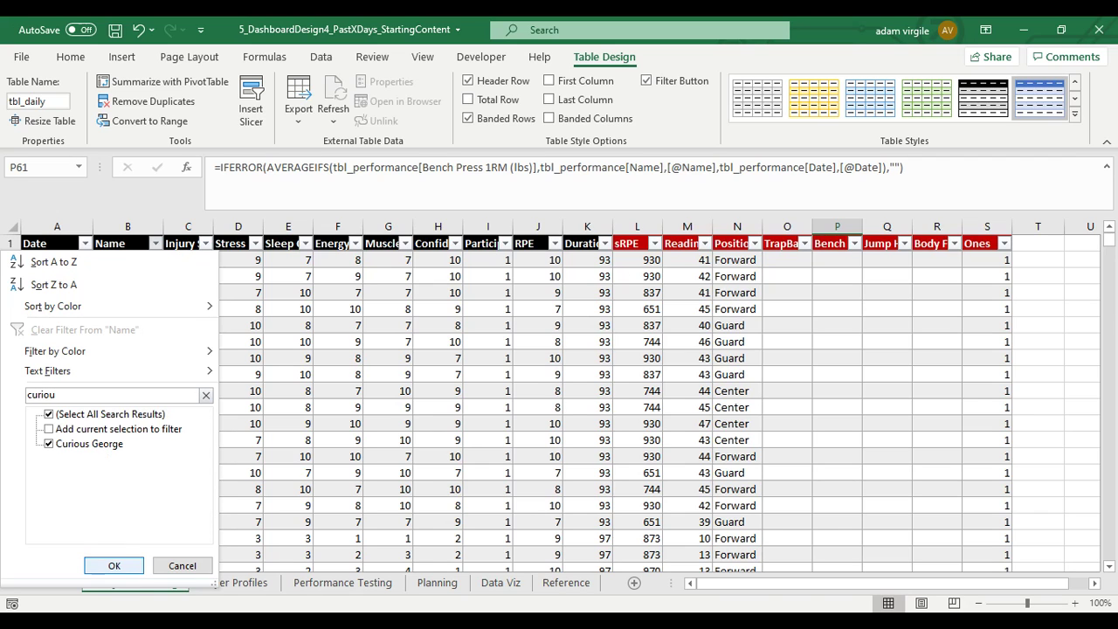
{"action": "left_click", "coordinate": [114, 565]}
Inspect the TrapBar Deadlift 1RM lookup formula in O17, then return to Data Viz.
{"action": "left_click", "coordinate": [437, 342]}
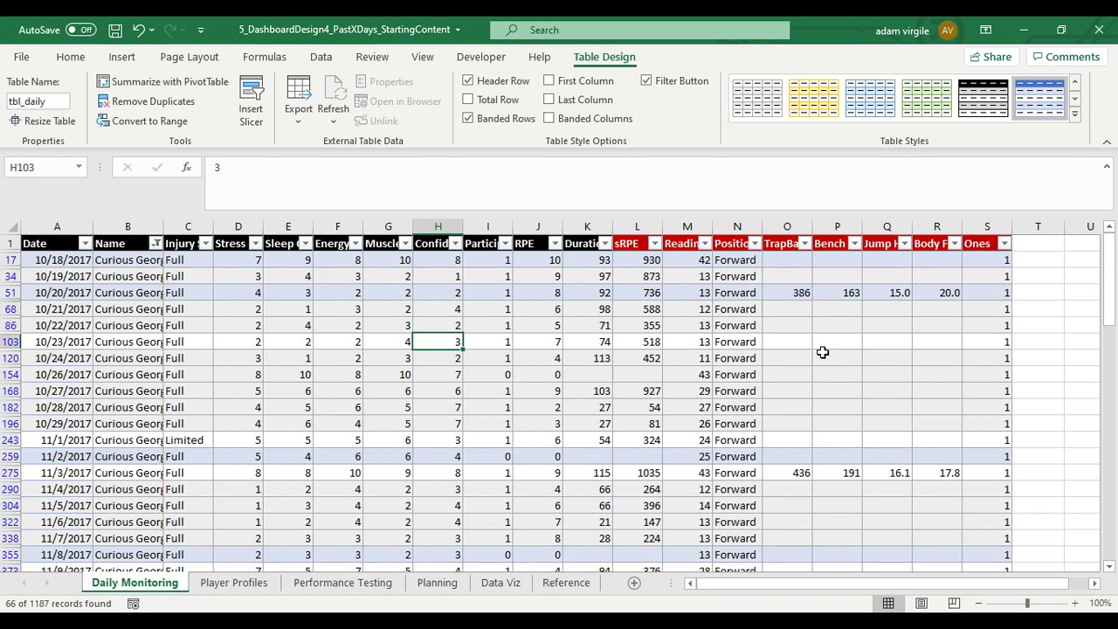
{"action": "left_click", "coordinate": [785, 246]}
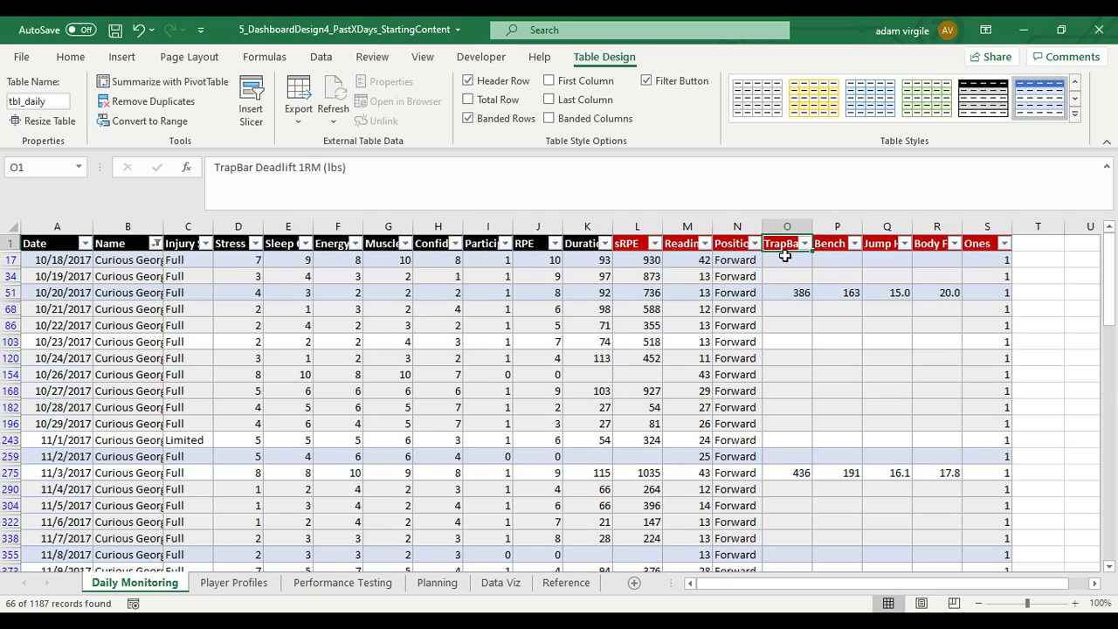
{"action": "left_click", "coordinate": [785, 255]}
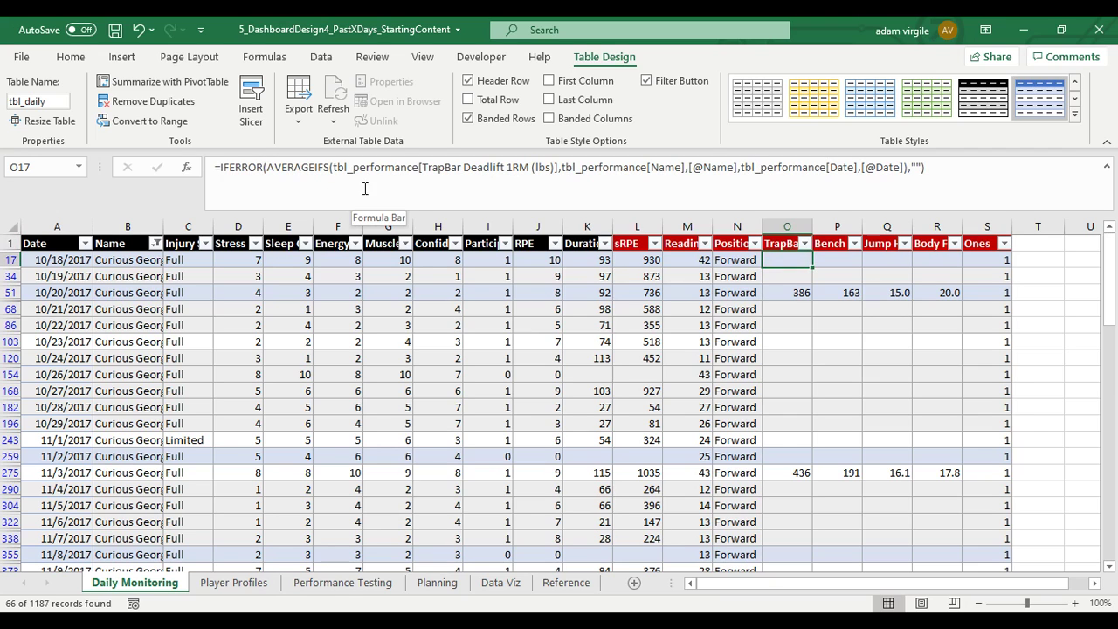
{"action": "left_click", "coordinate": [444, 586]}
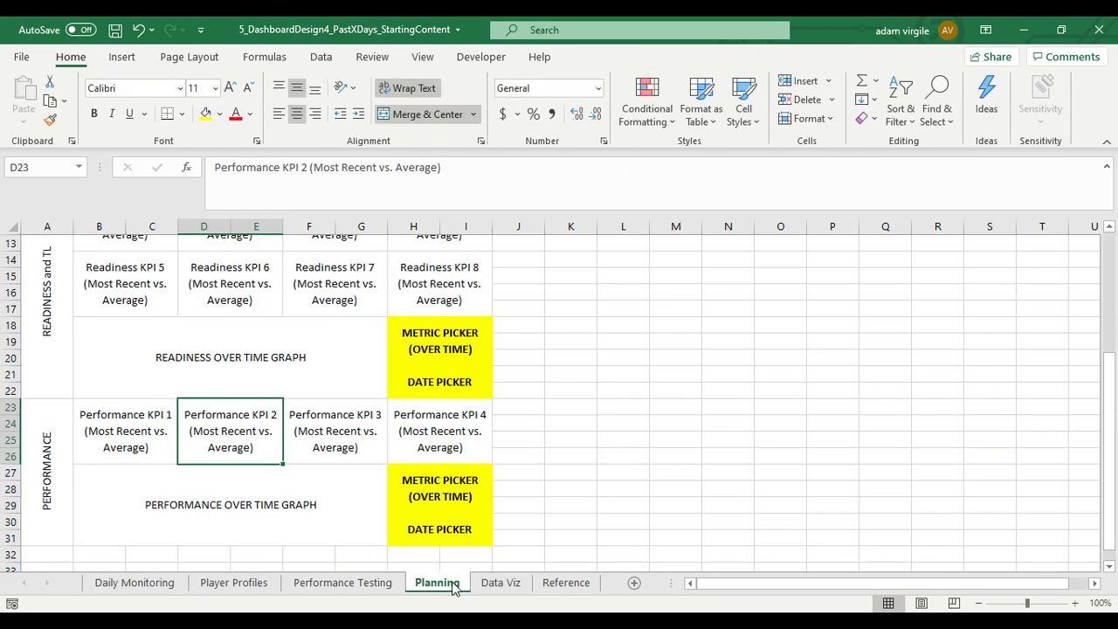
{"action": "left_click", "coordinate": [474, 582]}
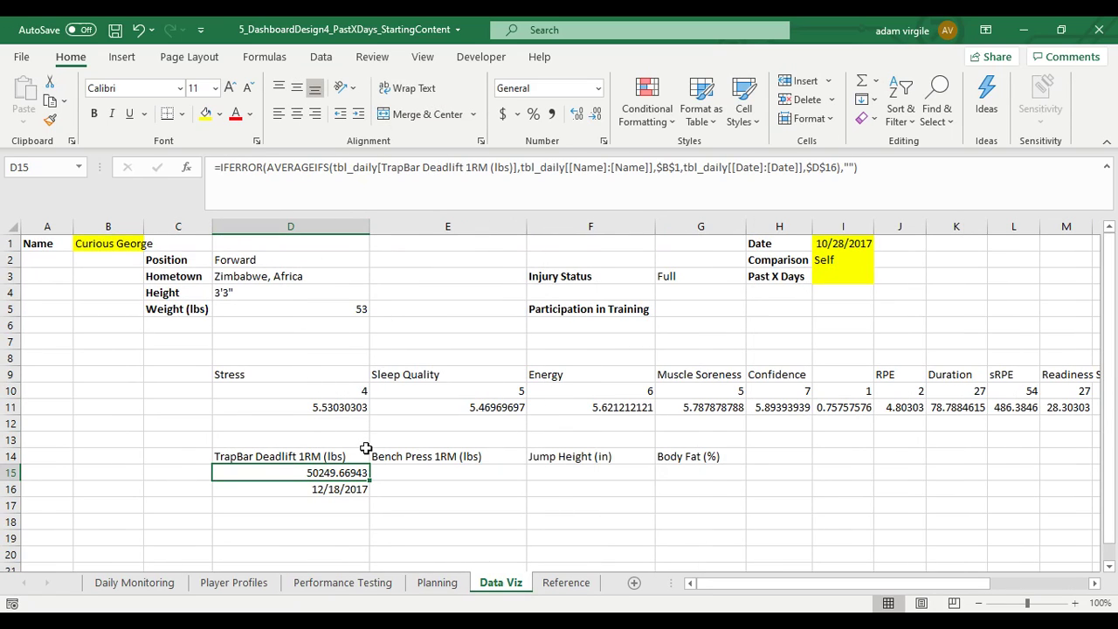
Replace AVERAGE with MAX in D15's TrapBar formula, then review the Daily Monitoring sheet.
{"action": "left_click", "coordinate": [359, 583]}
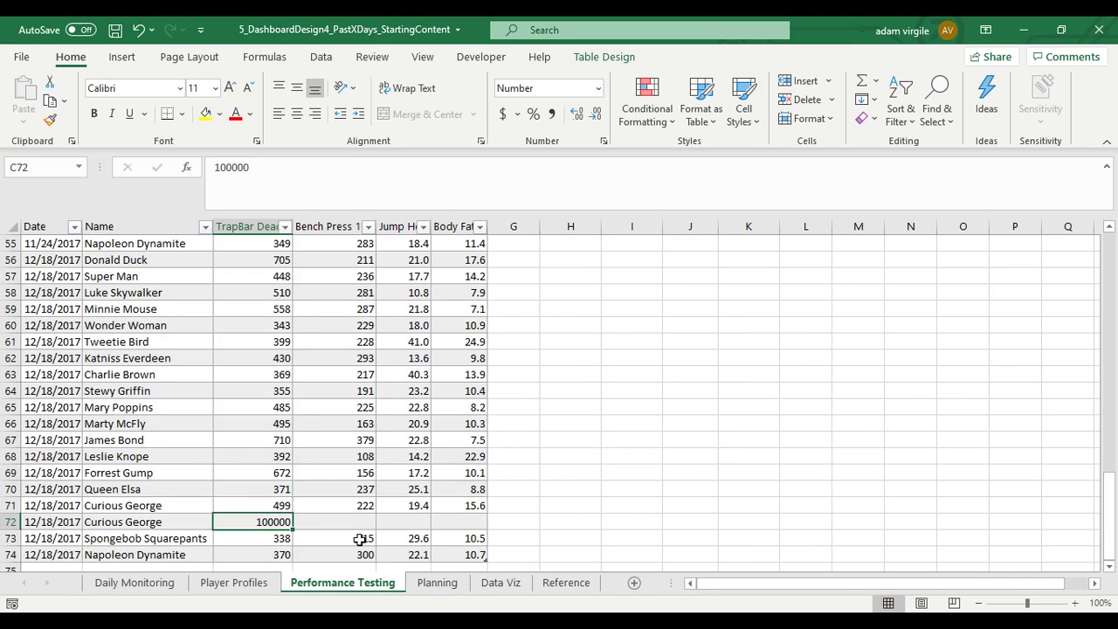
{"action": "left_click", "coordinate": [500, 583]}
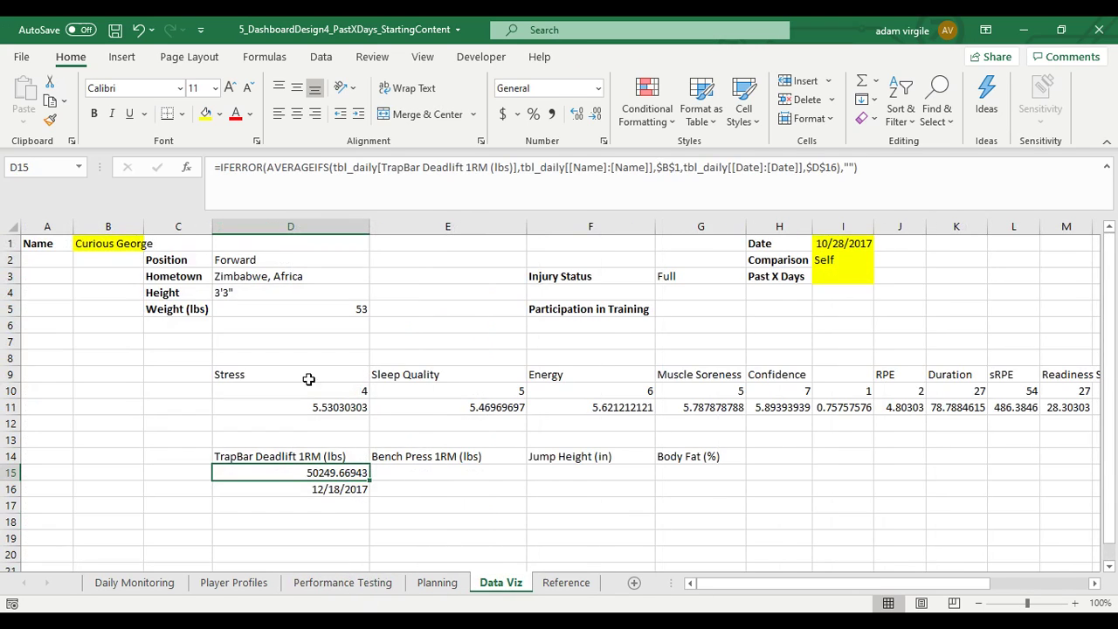
{"action": "left_click_drag", "start_coordinate": [267, 167], "coordinate": [315, 170]}
{"action": "type", "text": "MAX"}
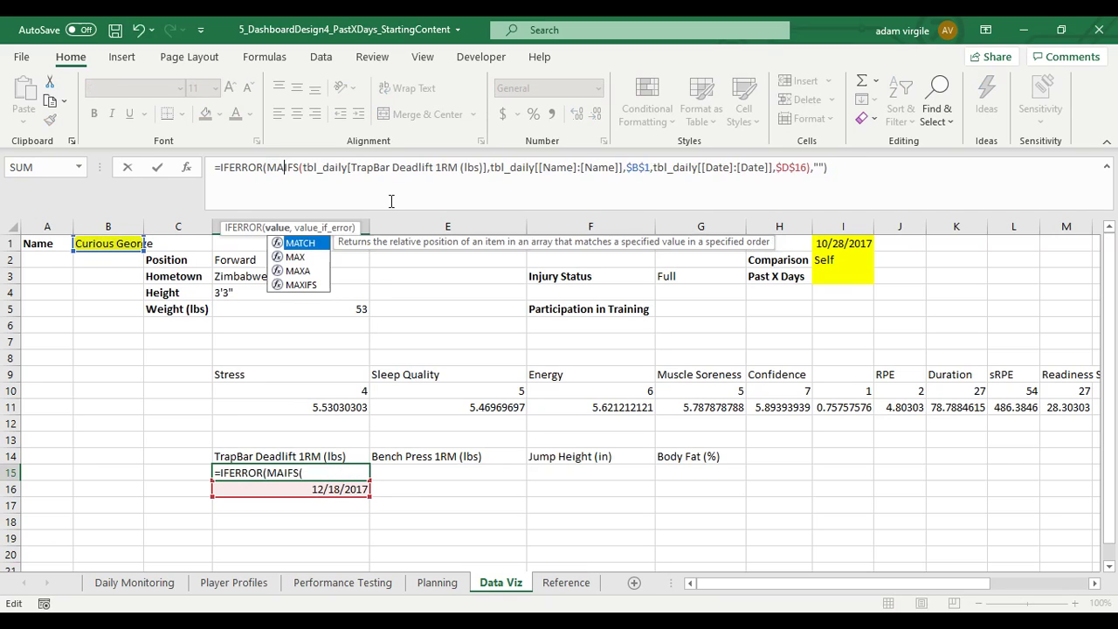
{"action": "key", "text": "Return"}
{"action": "key", "text": "Up"}
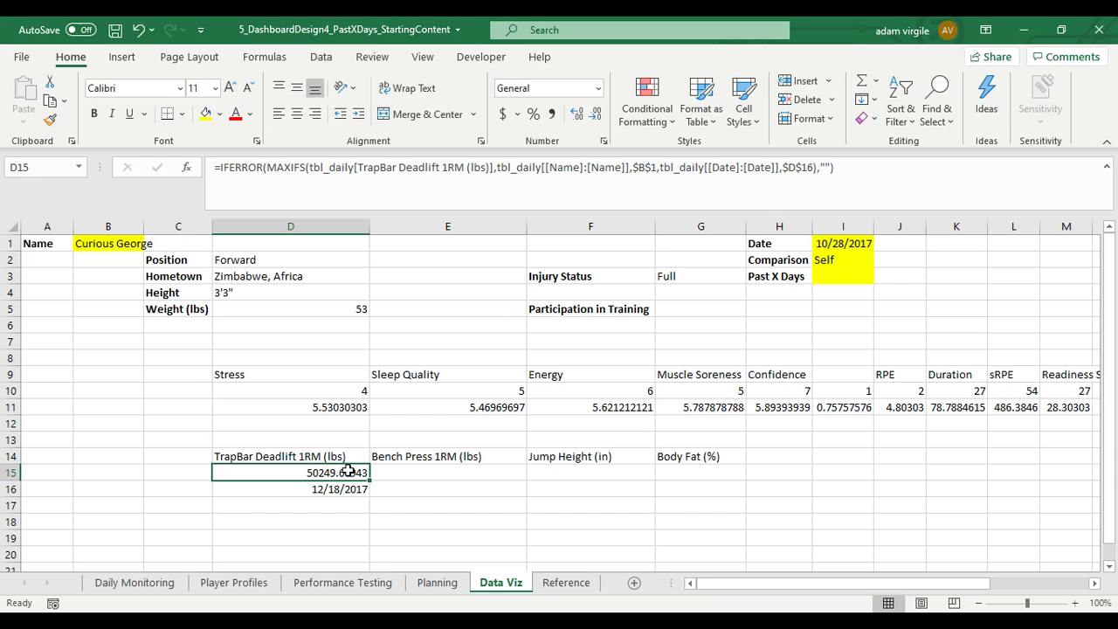
{"action": "left_click", "coordinate": [371, 584]}
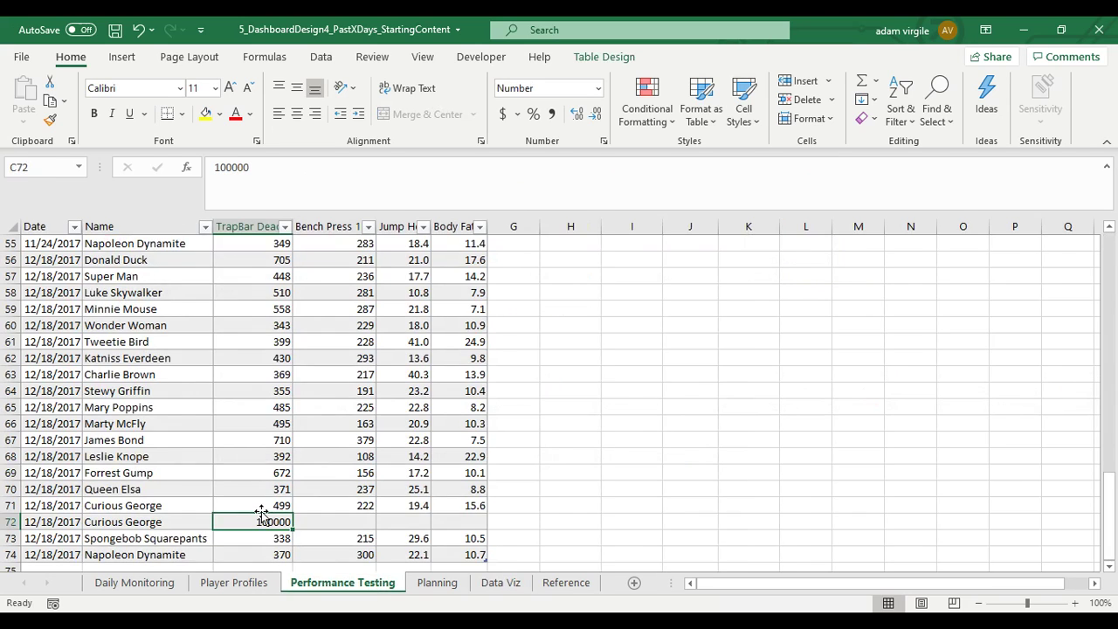
{"action": "left_click", "coordinate": [135, 584]}
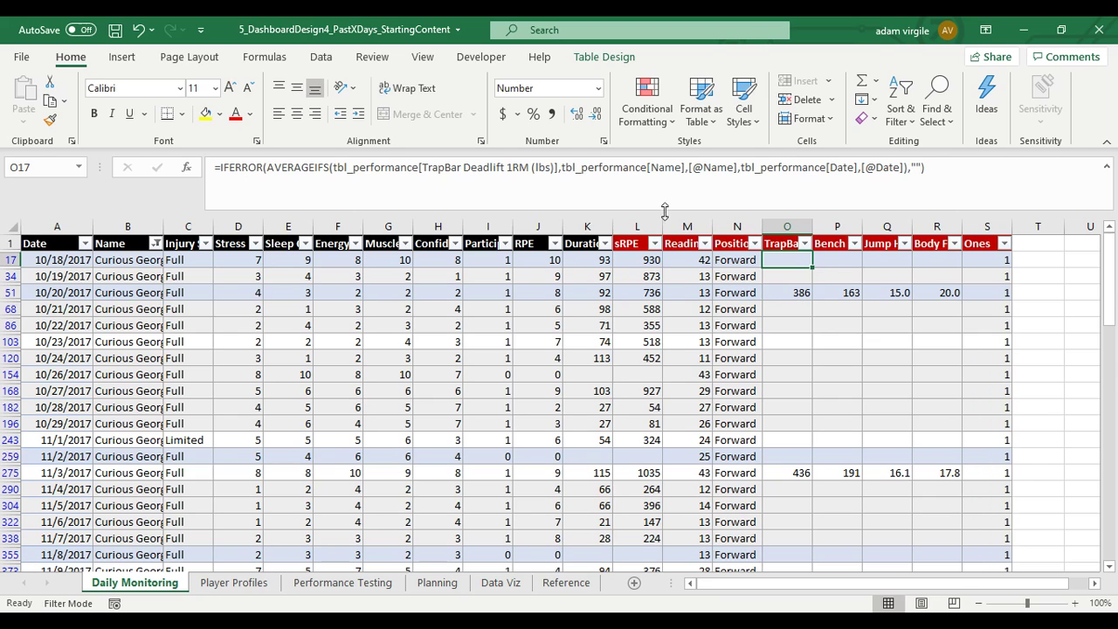
Replace AVERAGE with MAX in the Daily Monitoring TrapBar column, giving 100000 on 12/18/2017.
{"action": "scroll", "coordinate": [785, 359], "scroll_direction": "down", "scroll_amount": 4}
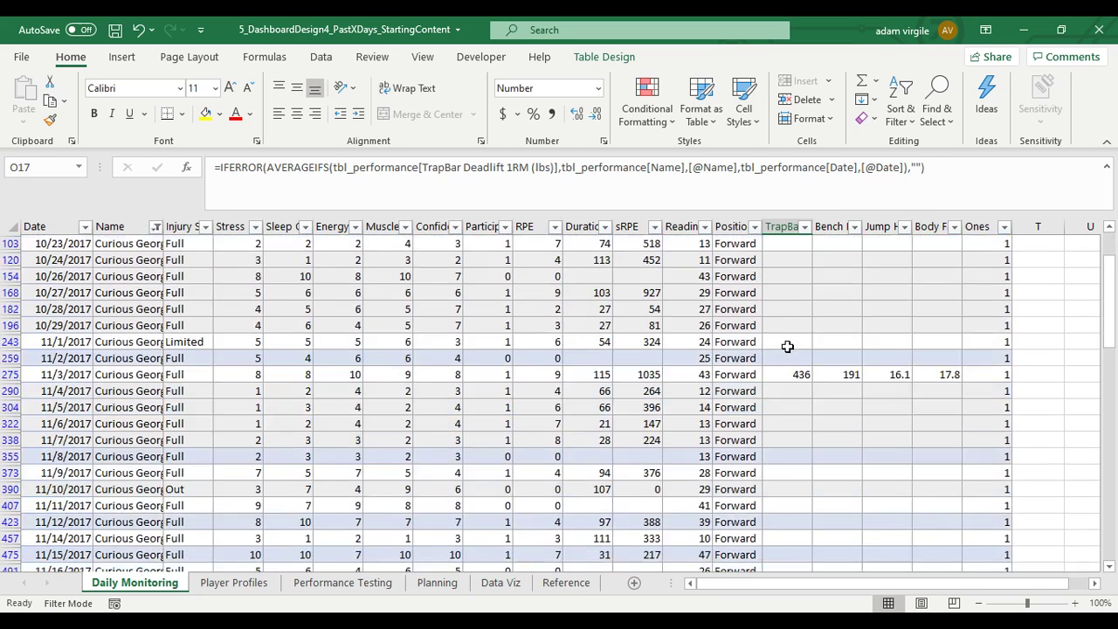
{"action": "scroll", "coordinate": [785, 358], "scroll_direction": "down", "scroll_amount": 10}
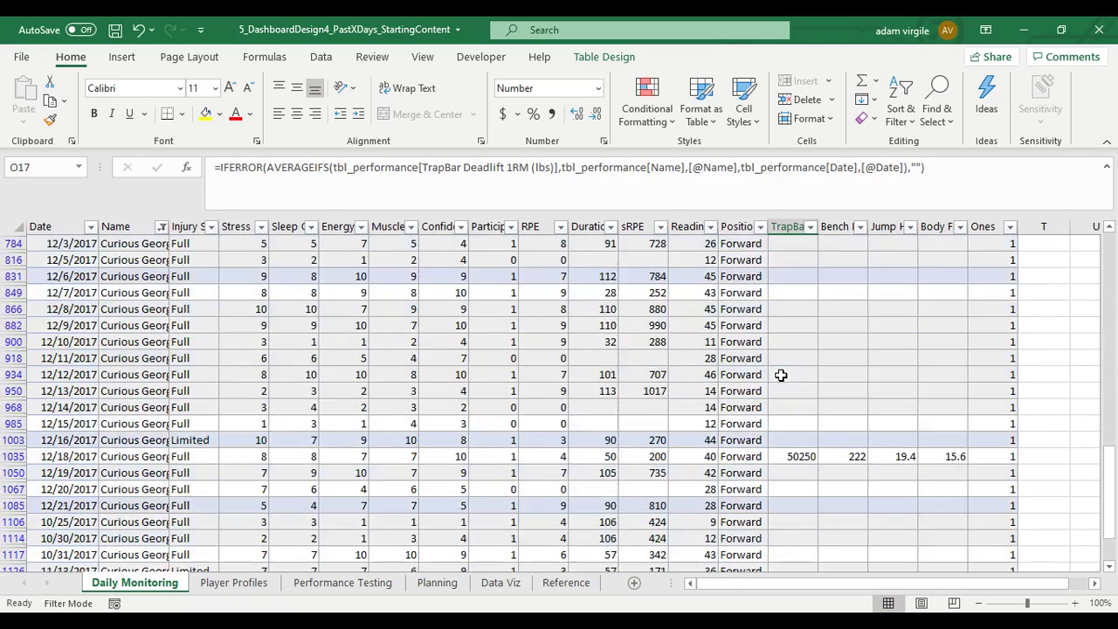
{"action": "left_click", "coordinate": [805, 455]}
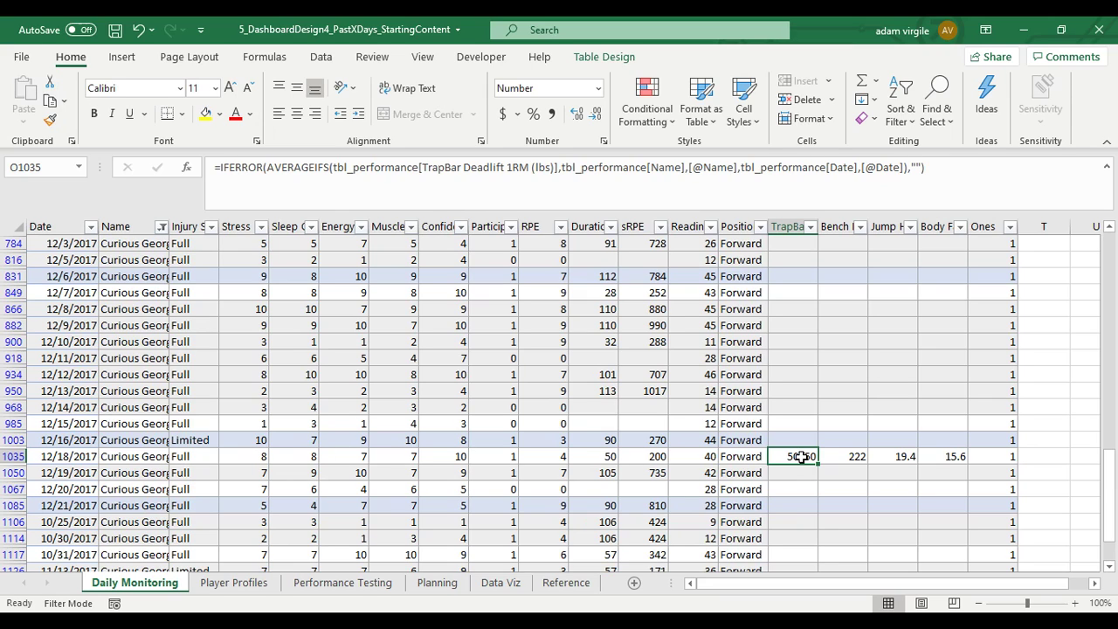
{"action": "scroll", "coordinate": [801, 454], "scroll_direction": "up", "scroll_amount": 10}
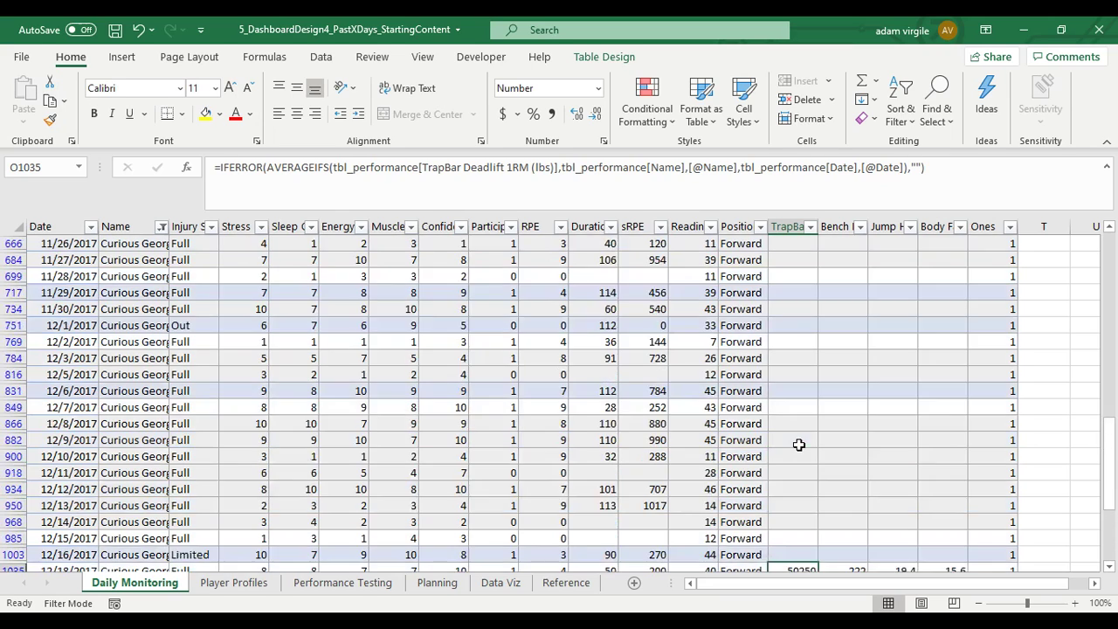
{"action": "scroll", "coordinate": [800, 444], "scroll_direction": "up", "scroll_amount": 3}
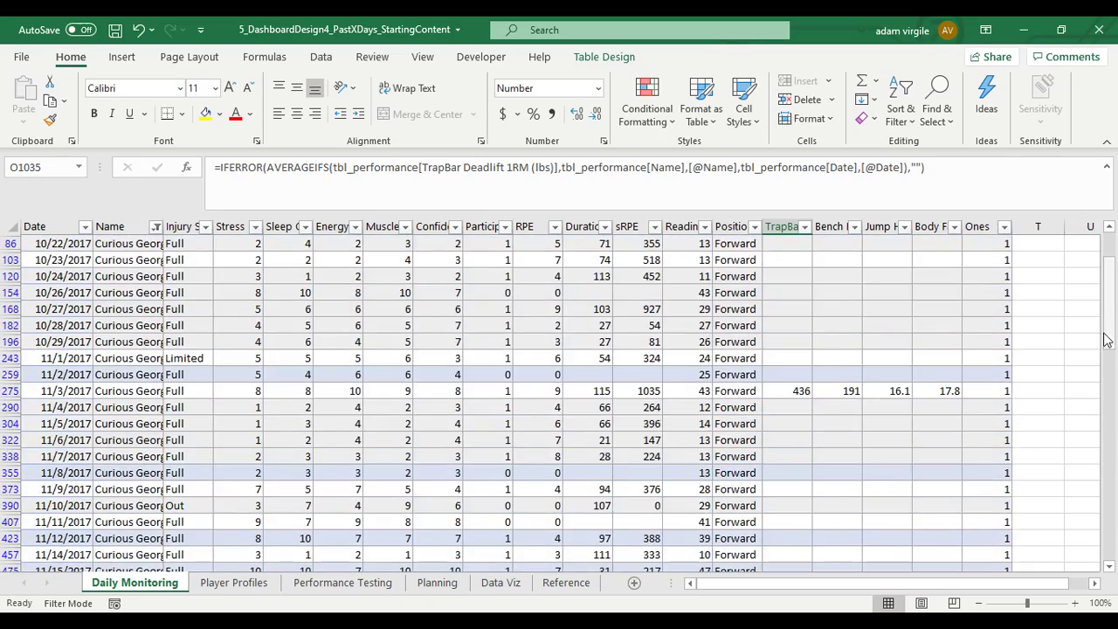
{"action": "left_click_drag", "start_coordinate": [1106, 342], "coordinate": [1106, 315]}
{"action": "left_click_drag", "start_coordinate": [267, 167], "coordinate": [315, 166]}
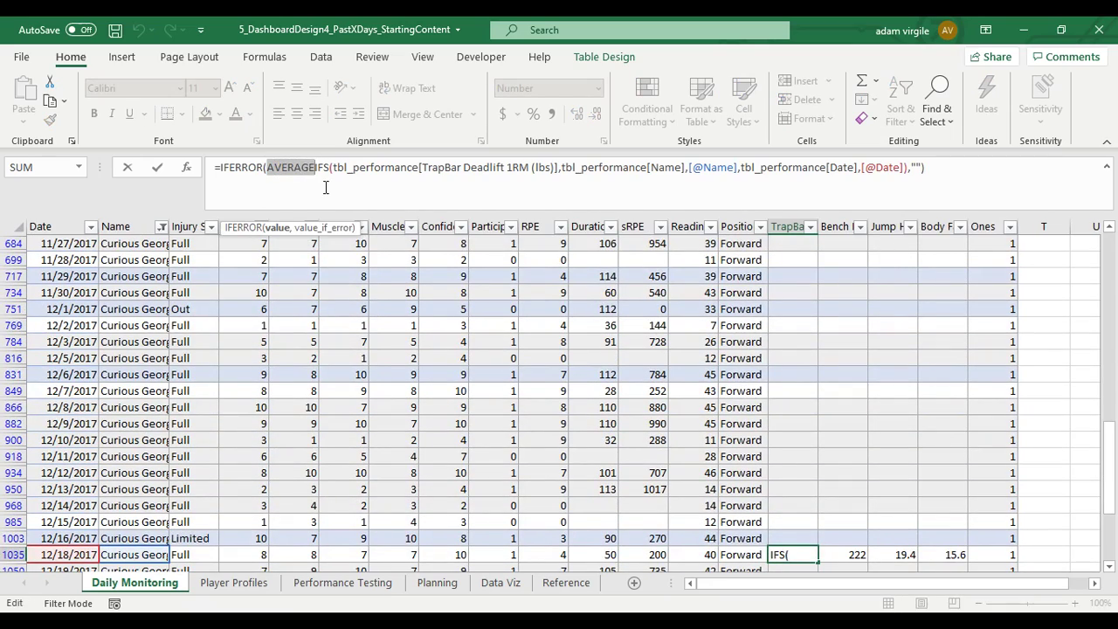
{"action": "type", "text": "MAX"}
{"action": "key", "text": "Return"}
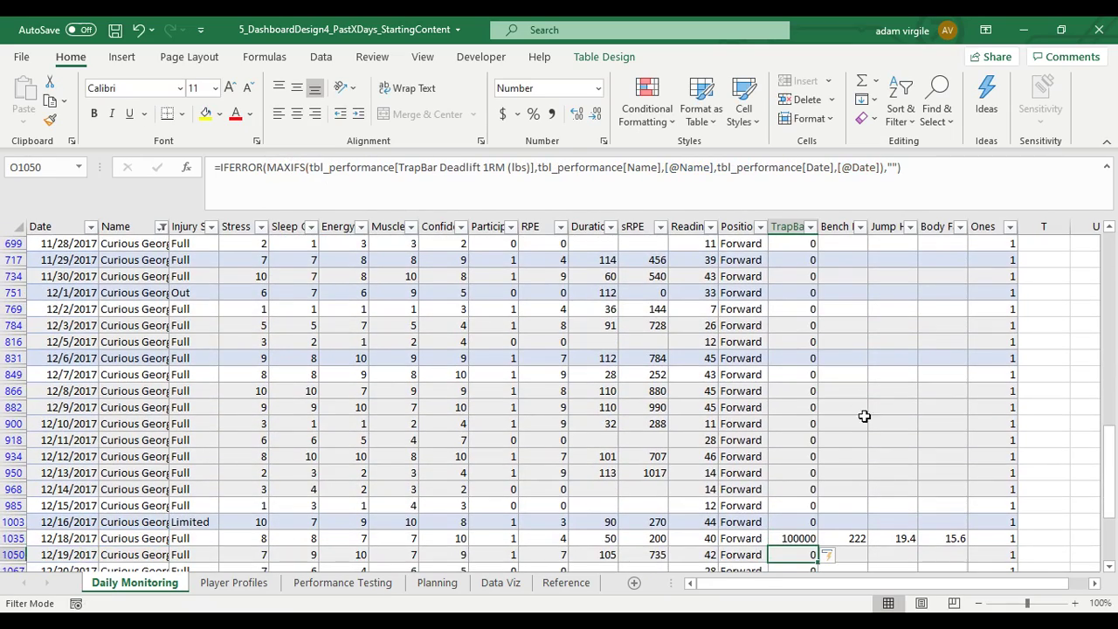
{"action": "left_click", "coordinate": [793, 538]}
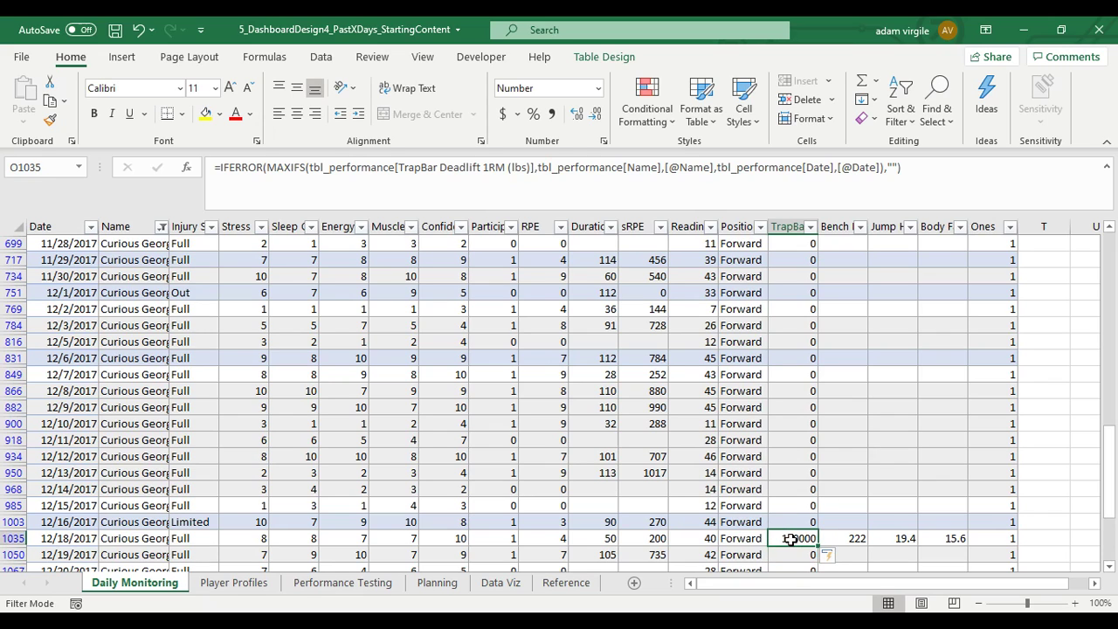
{"action": "left_click", "coordinate": [512, 589]}
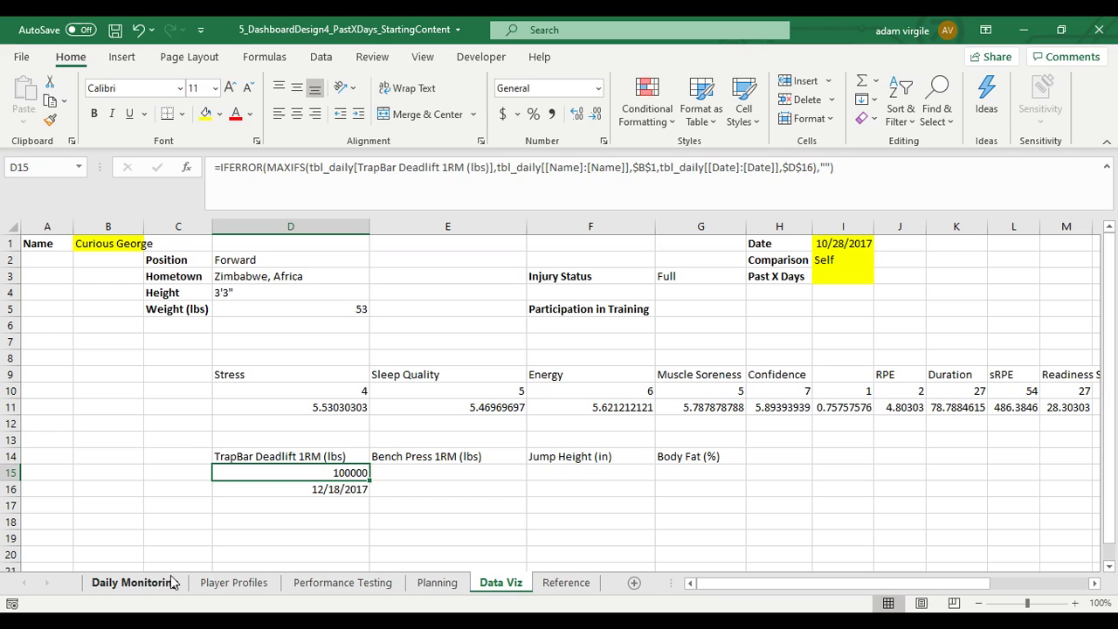
Change D15's formula on Data Viz back from MAXIFS to AVERAGEIFS.
{"action": "left_click_drag", "start_coordinate": [291, 167], "coordinate": [276, 167]}
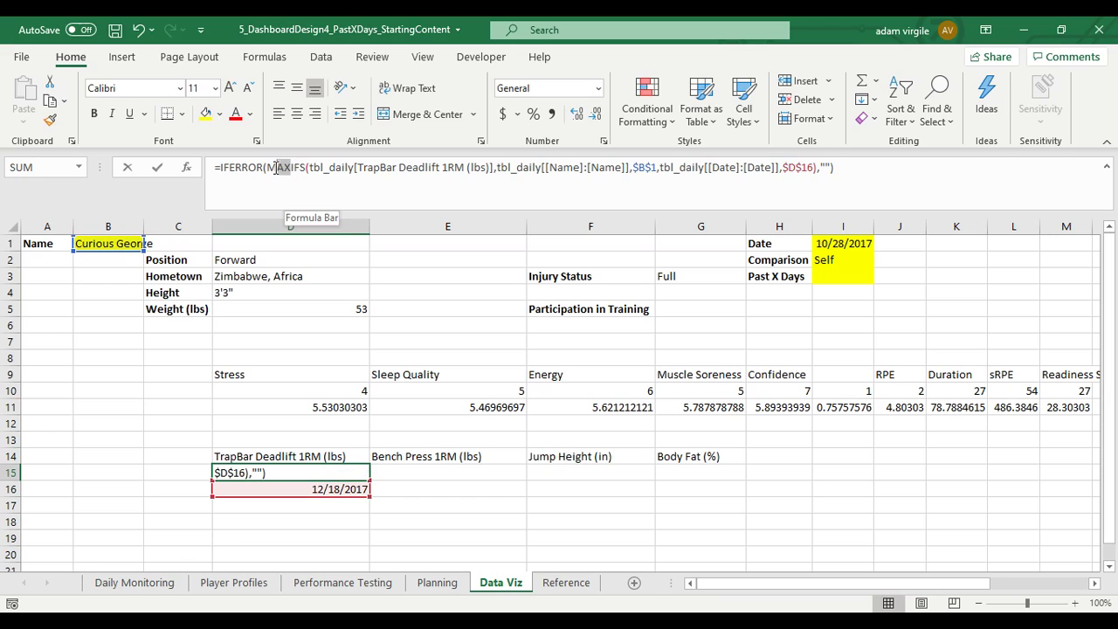
{"action": "type", "text": "AVERAGE"}
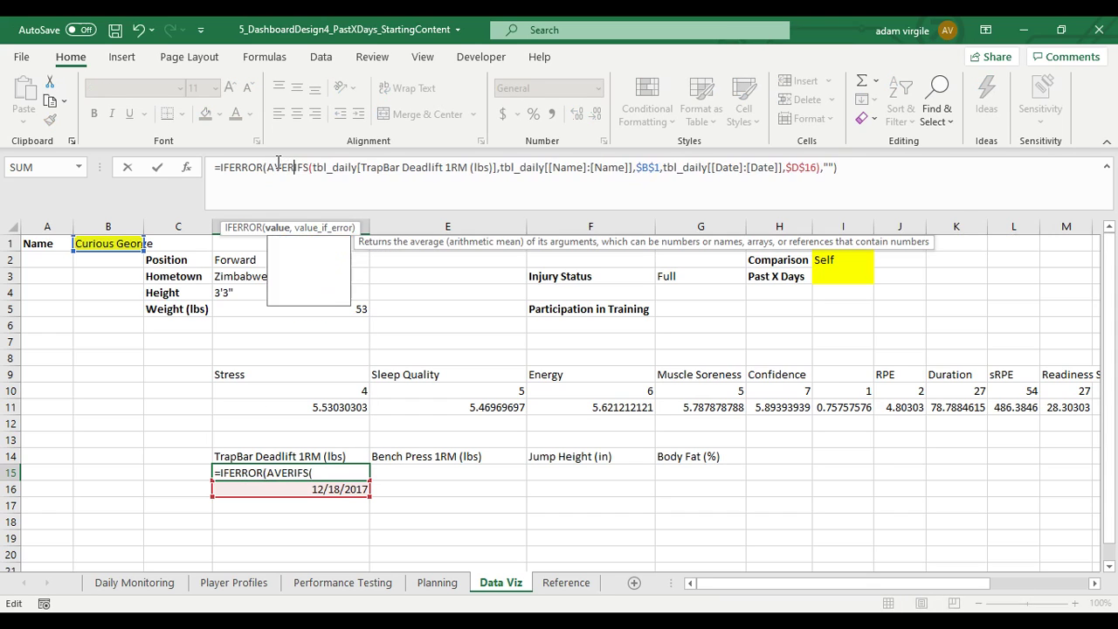
{"action": "key", "text": "Return"}
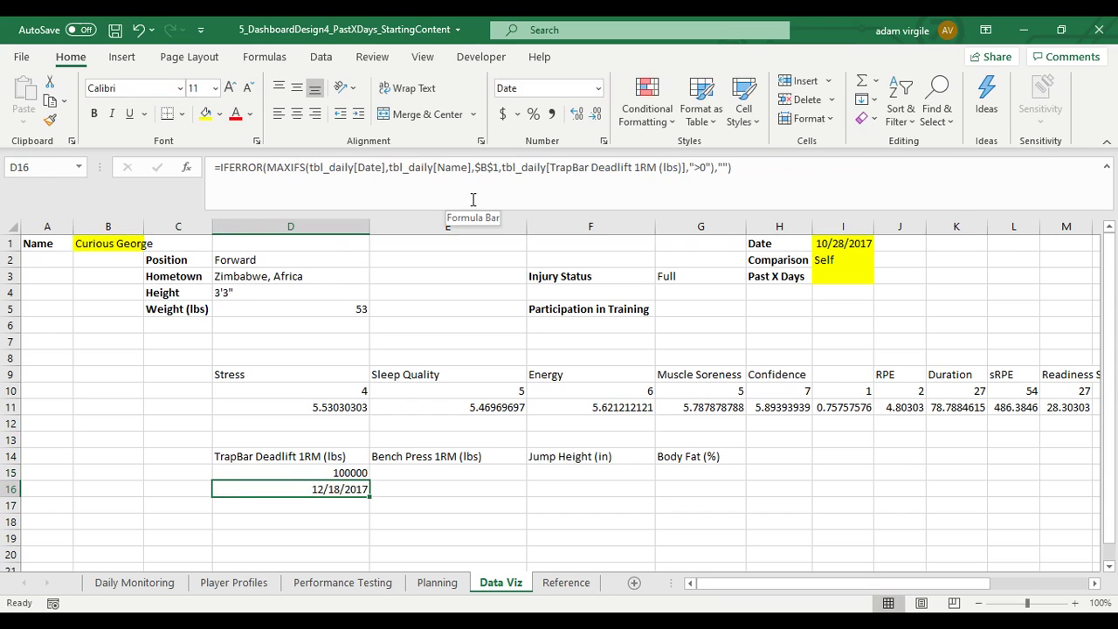
{"action": "key", "text": "Up"}
Change the Daily Monitoring TrapBar column formula back to AVERAGEIFS, showing 50250 on 12/18/2017.
{"action": "left_click", "coordinate": [178, 581]}
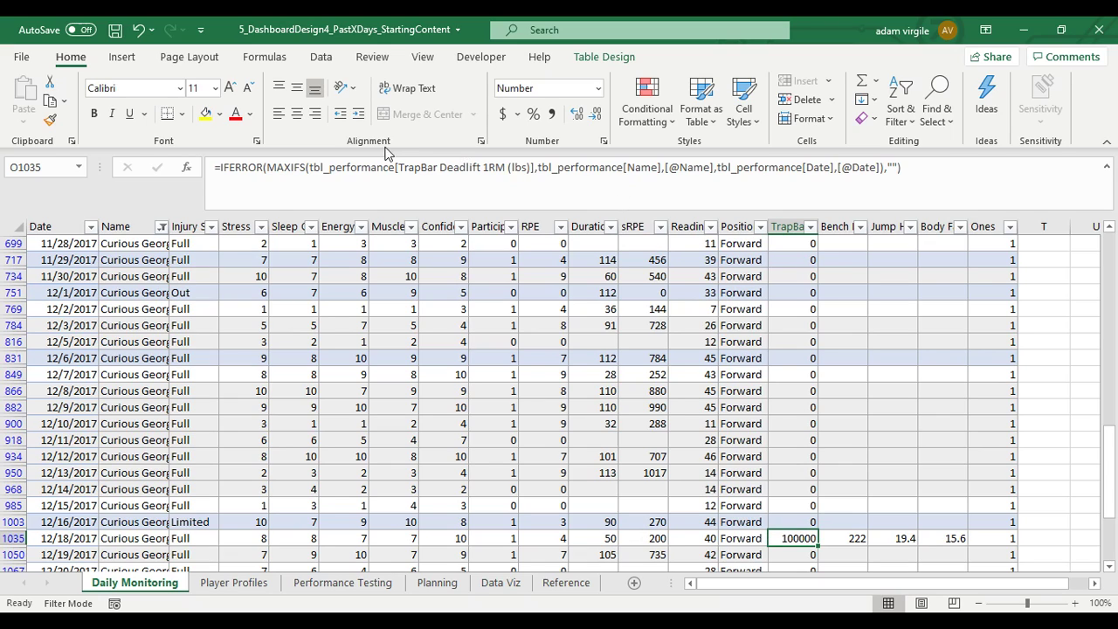
{"action": "left_click", "coordinate": [281, 173]}
{"action": "left_click_drag", "start_coordinate": [267, 167], "coordinate": [292, 167]}
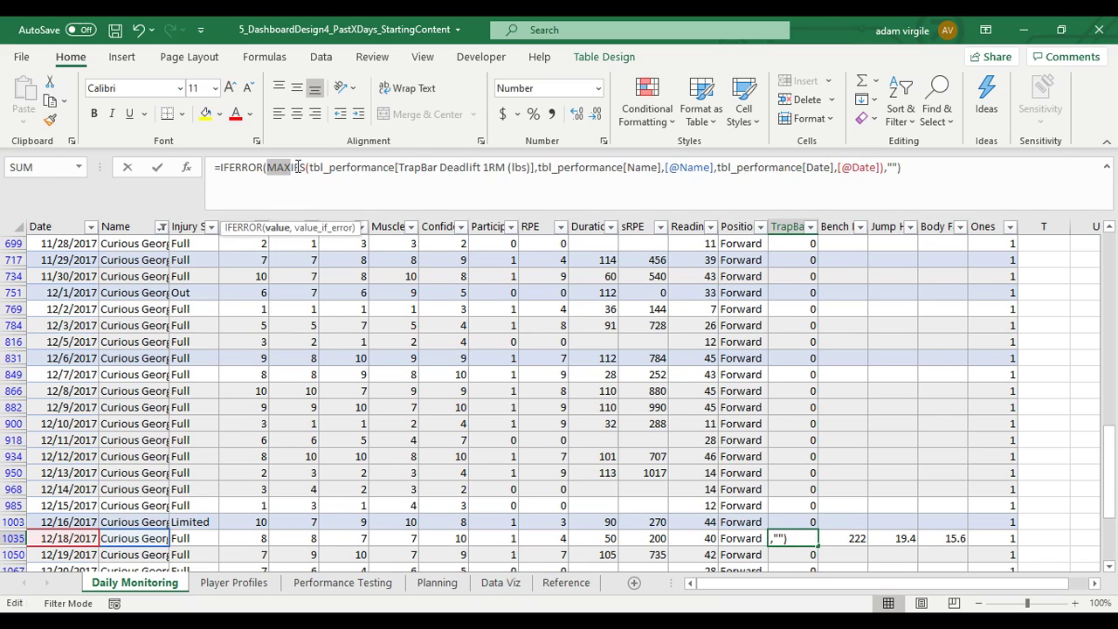
{"action": "type", "text": "AVERAGE"}
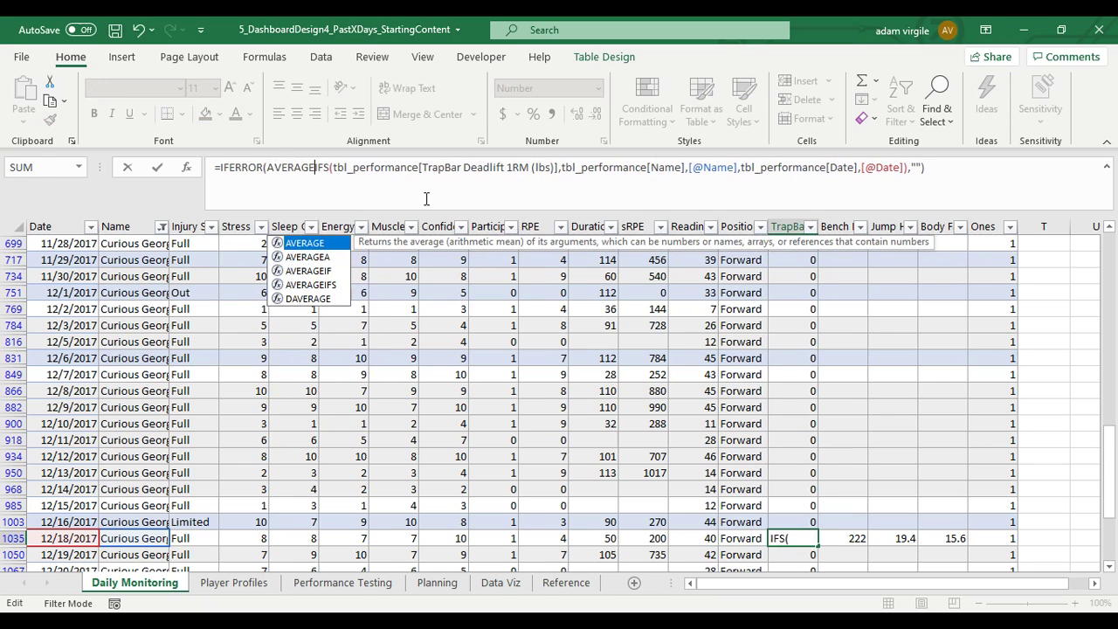
{"action": "key", "text": "Return"}
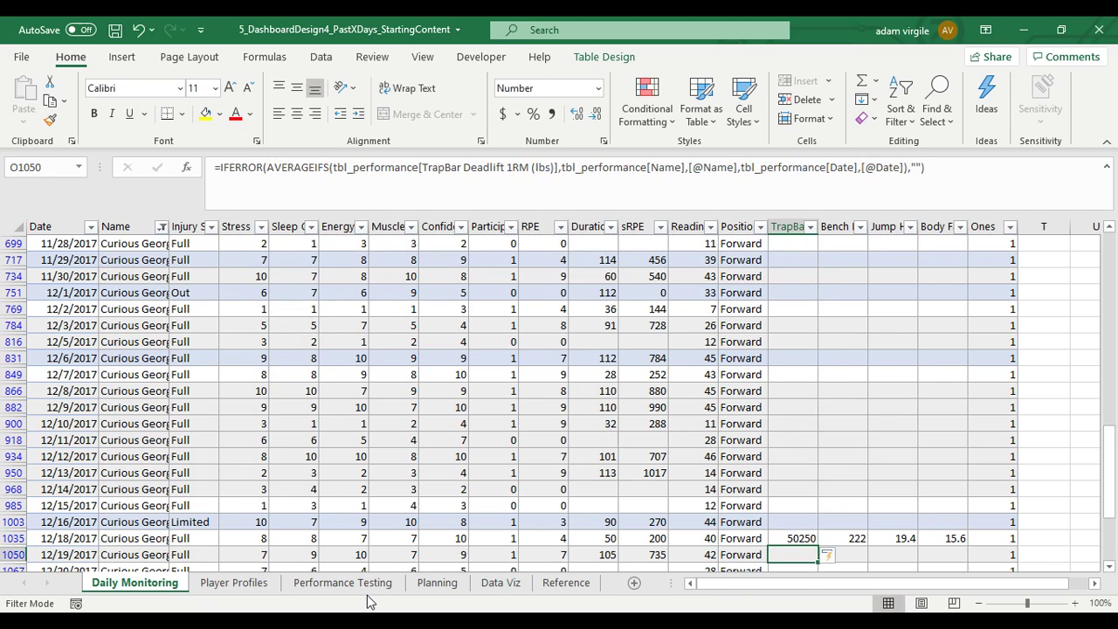
Delete row 72 with the 100000 TrapBar entry and confirm D15 reads 499.338864.
{"action": "left_click", "coordinate": [336, 581]}
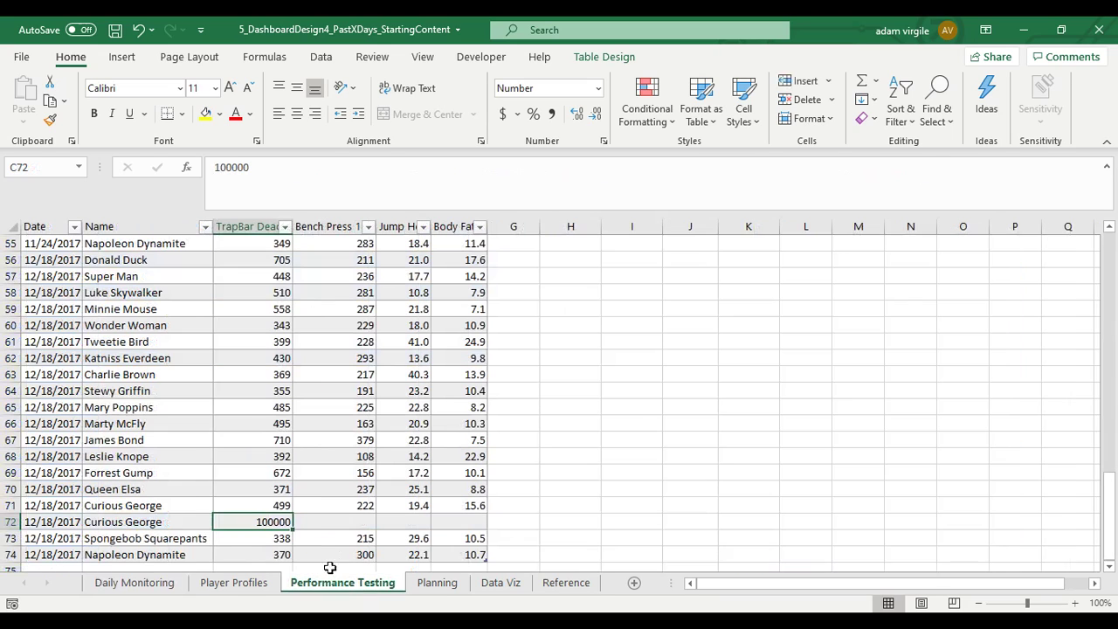
{"action": "left_click", "coordinate": [11, 522]}
{"action": "right_click", "coordinate": [11, 521]}
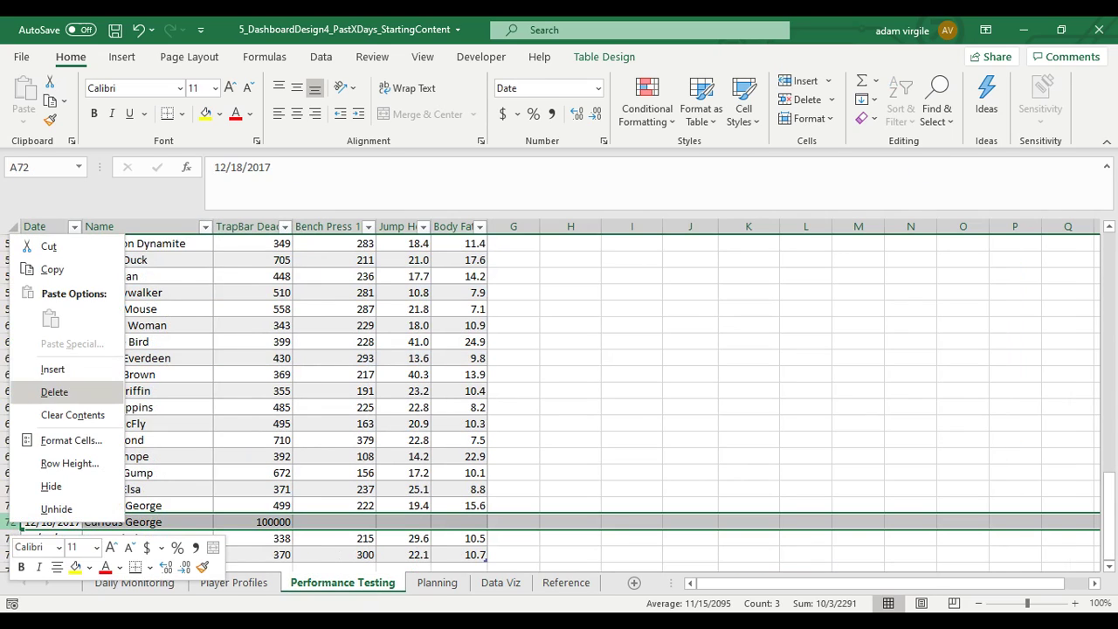
{"action": "left_click", "coordinate": [54, 391]}
{"action": "left_click", "coordinate": [249, 506]}
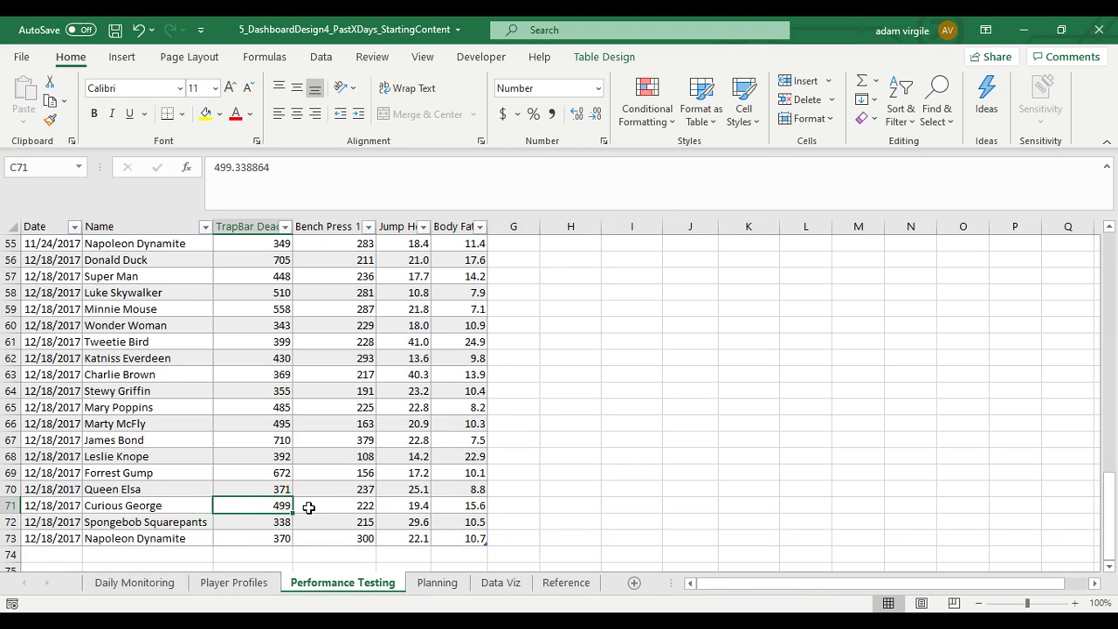
{"action": "left_click", "coordinate": [166, 587]}
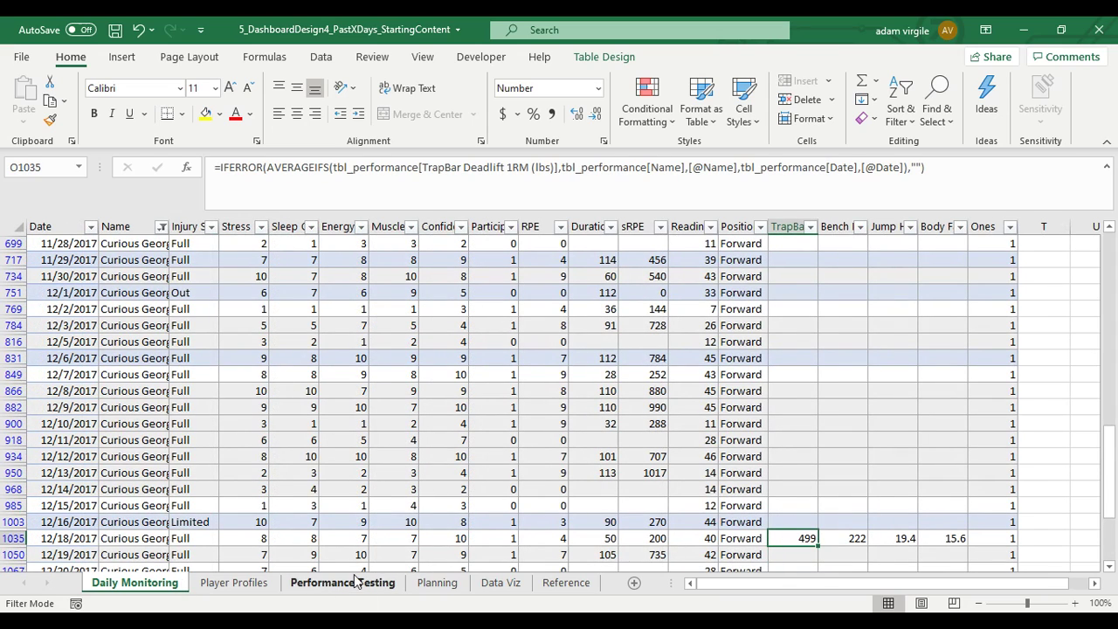
{"action": "left_click", "coordinate": [506, 585]}
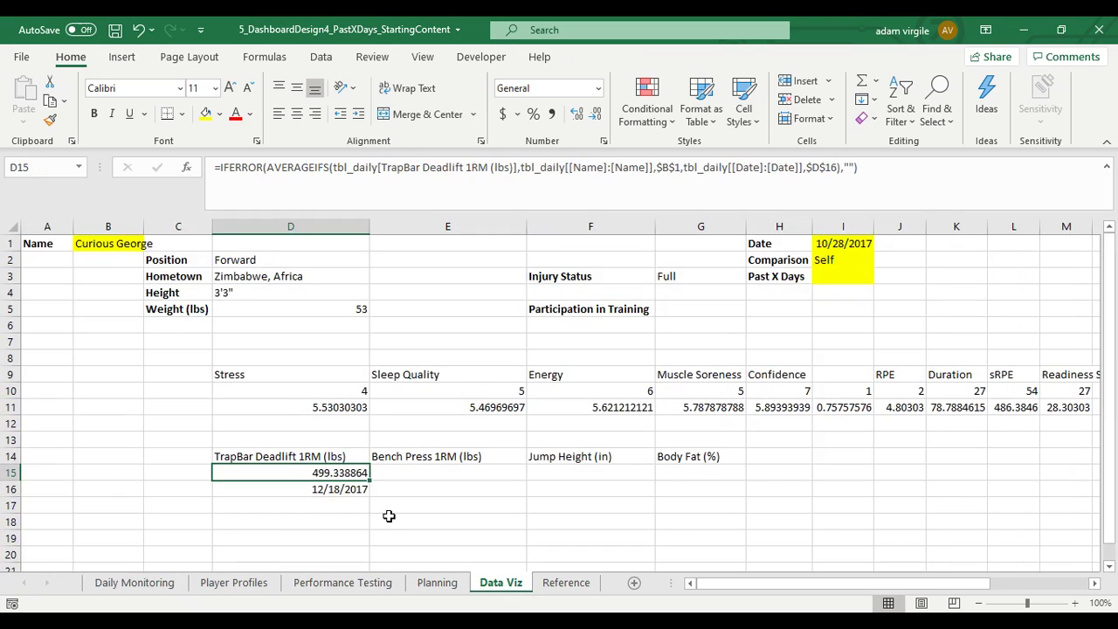
Copy the D15:D16 TrapBar formulas into E15:E16.
{"action": "left_click_drag", "start_coordinate": [341, 473], "coordinate": [347, 499]}
{"action": "left_click", "coordinate": [341, 491]}
{"action": "key", "text": "ctrl+c"}
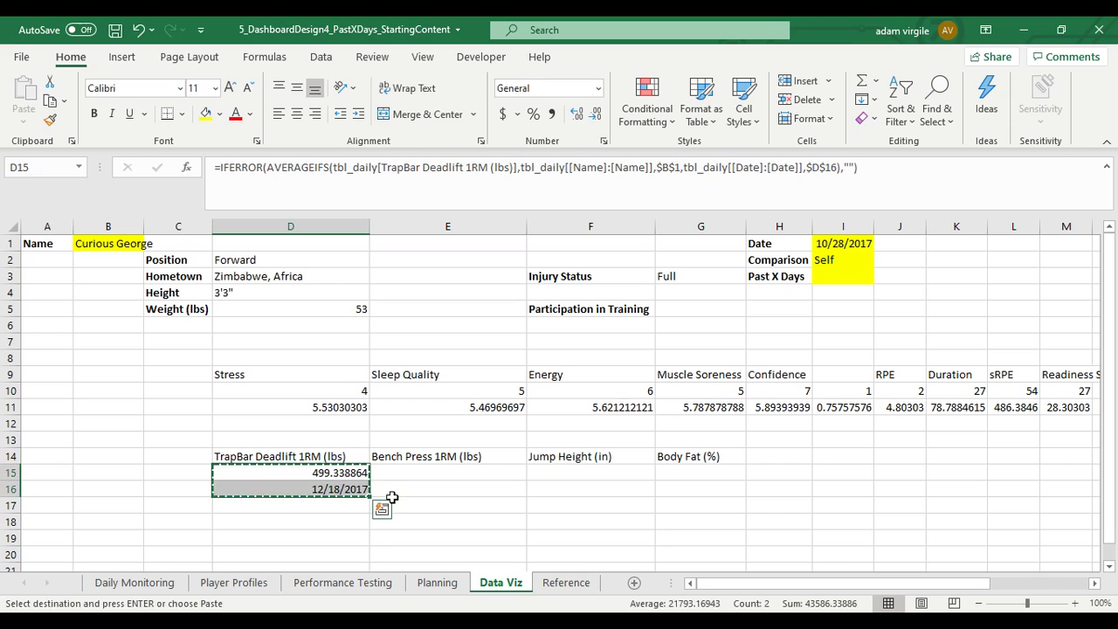
{"action": "left_click", "coordinate": [435, 473]}
{"action": "key", "text": "ctrl+v"}
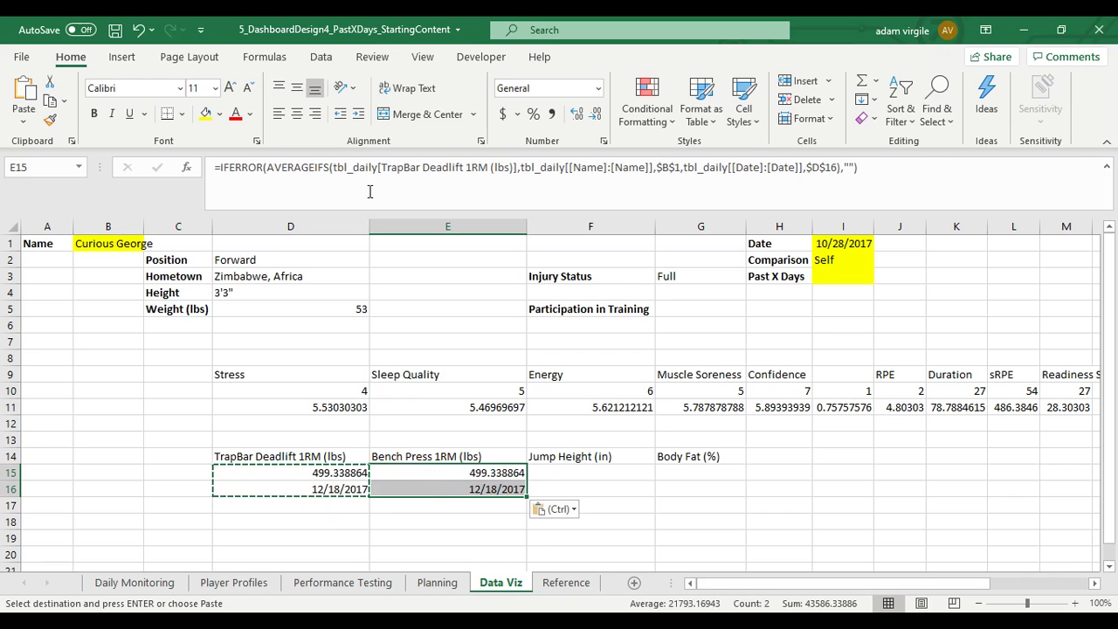
Change E15's AVERAGEIFS column reference to Bench Press 1RM (lbs).
{"action": "left_click_drag", "start_coordinate": [381, 167], "coordinate": [512, 170]}
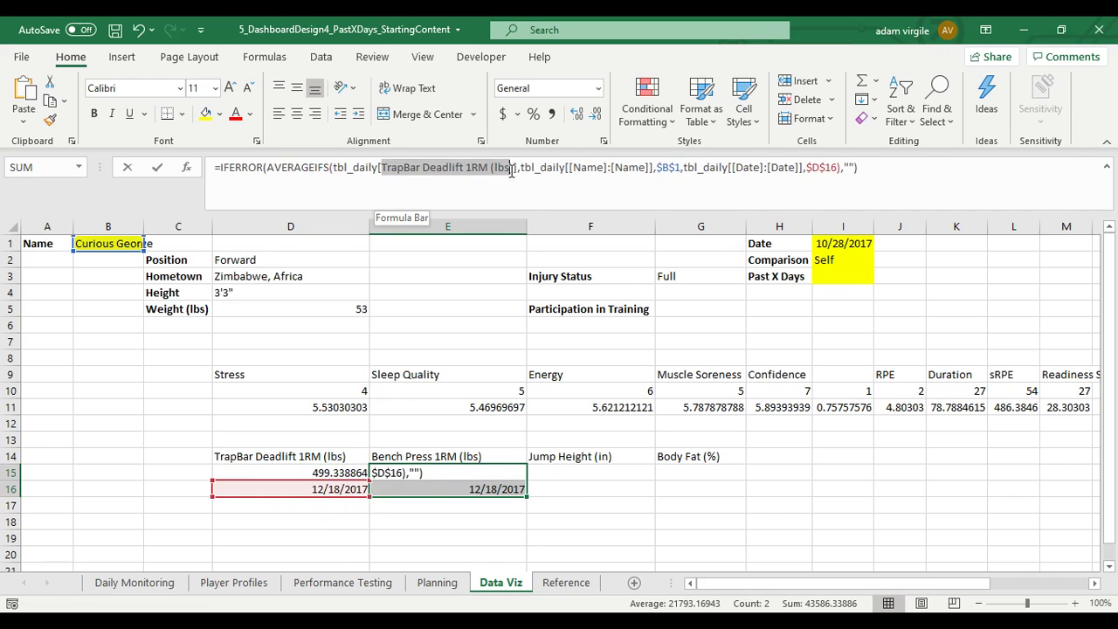
{"action": "key", "text": "BackSpace"}
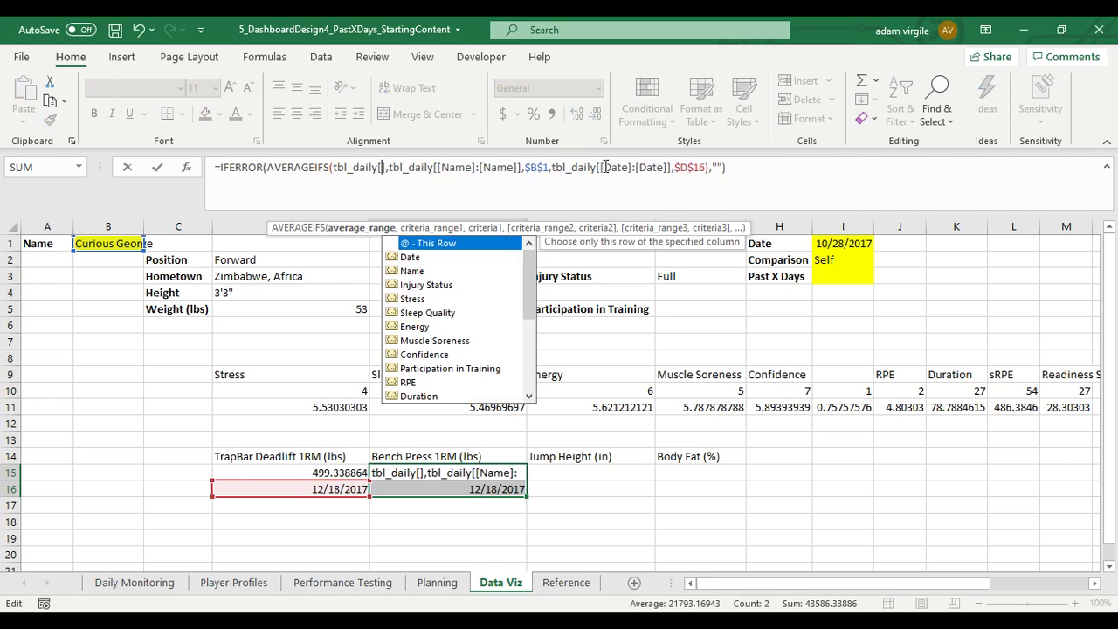
{"action": "type", "text": "Ben"}
{"action": "key", "text": "Tab"}
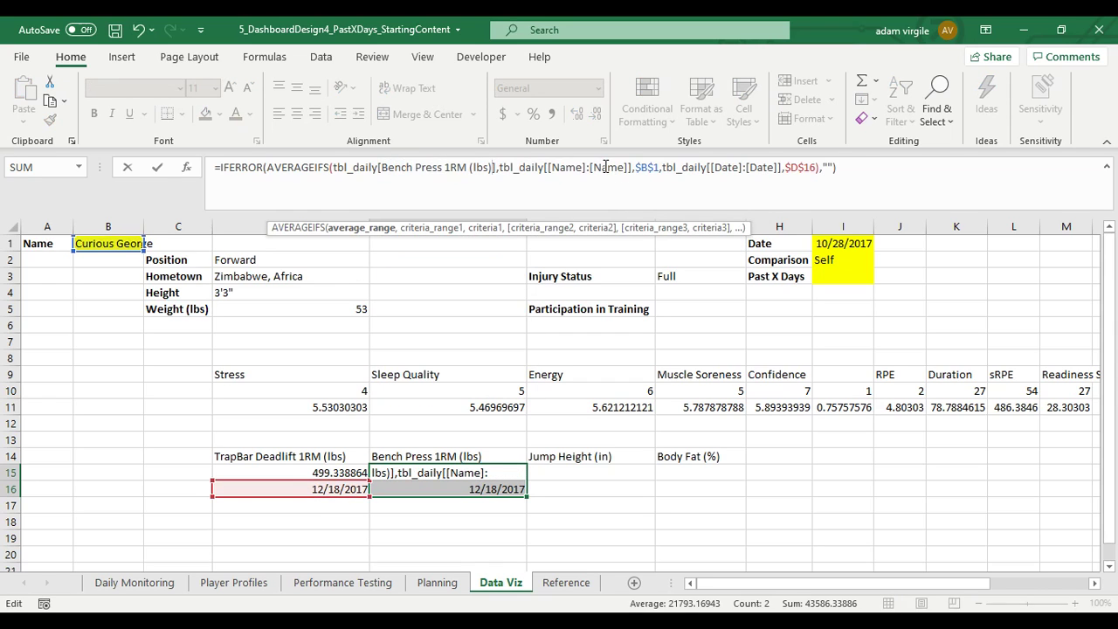
{"action": "key", "text": "Return"}
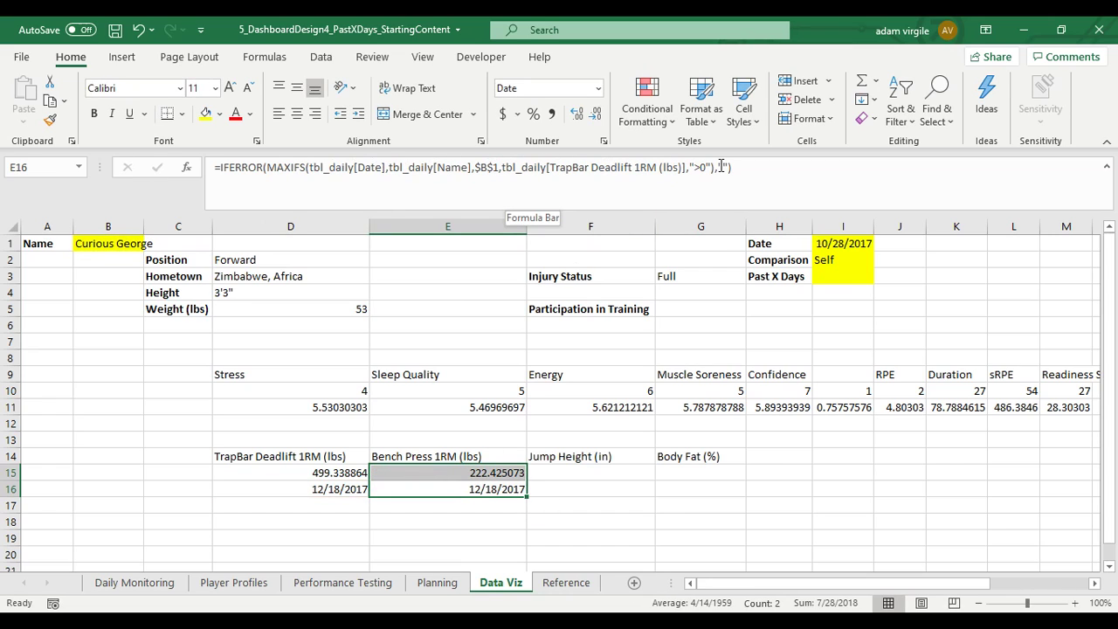
Point E16's MAXIFS at Bench Press 1RM (lbs), then copy E15:E16.
{"action": "left_click_drag", "start_coordinate": [550, 167], "coordinate": [674, 173]}
{"action": "key", "text": "BackSpace"}
{"action": "type", "text": "B"}
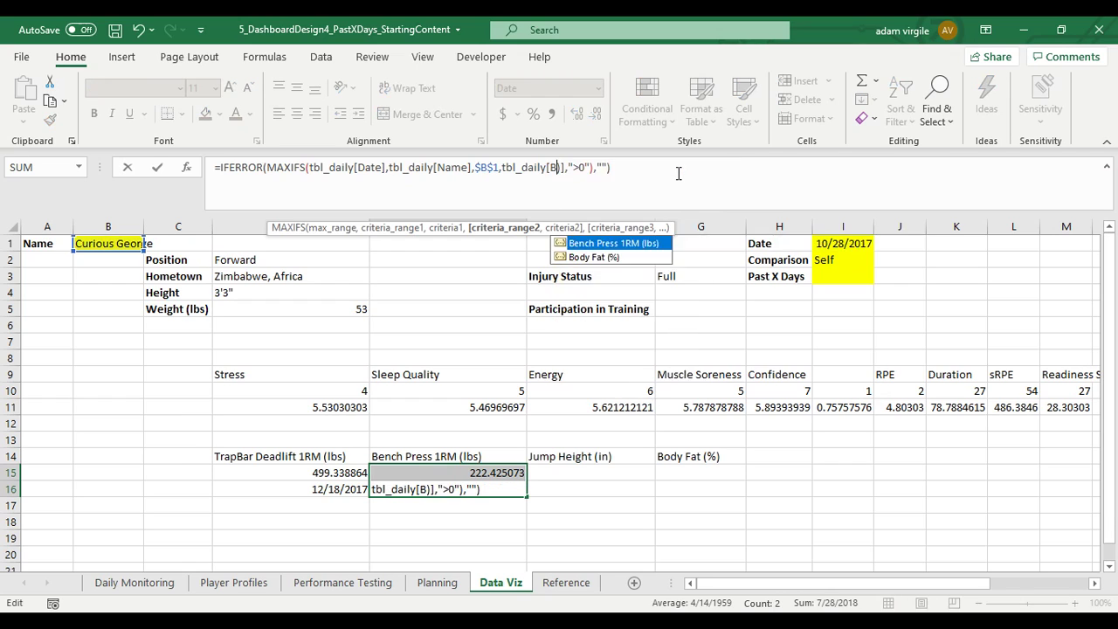
{"action": "key", "text": "Delete"}
{"action": "key", "text": "Tab"}
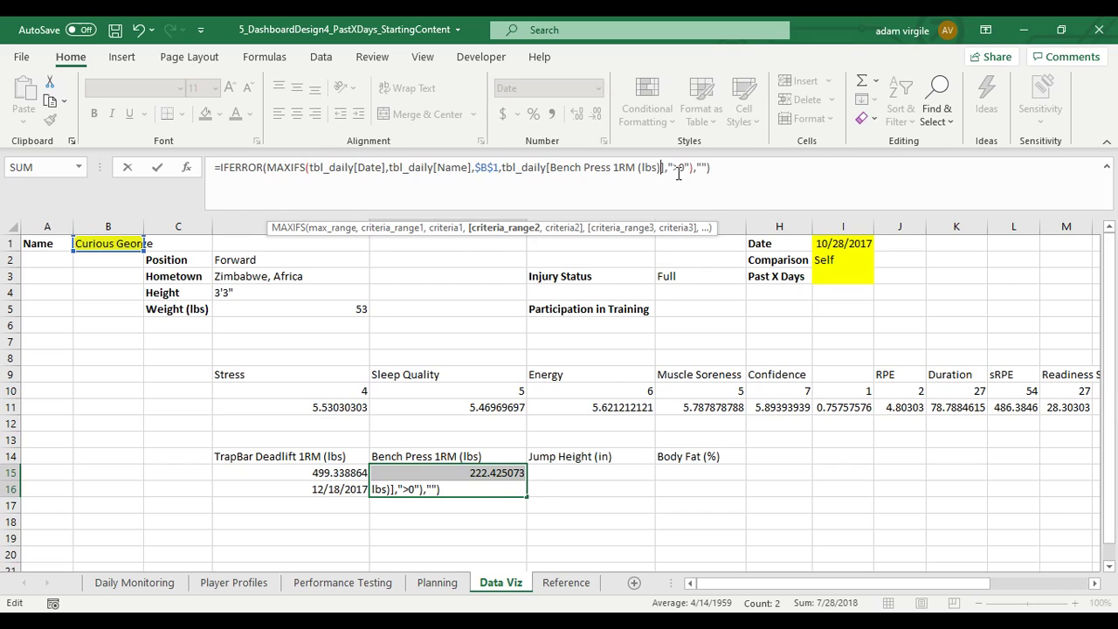
{"action": "key", "text": "Return"}
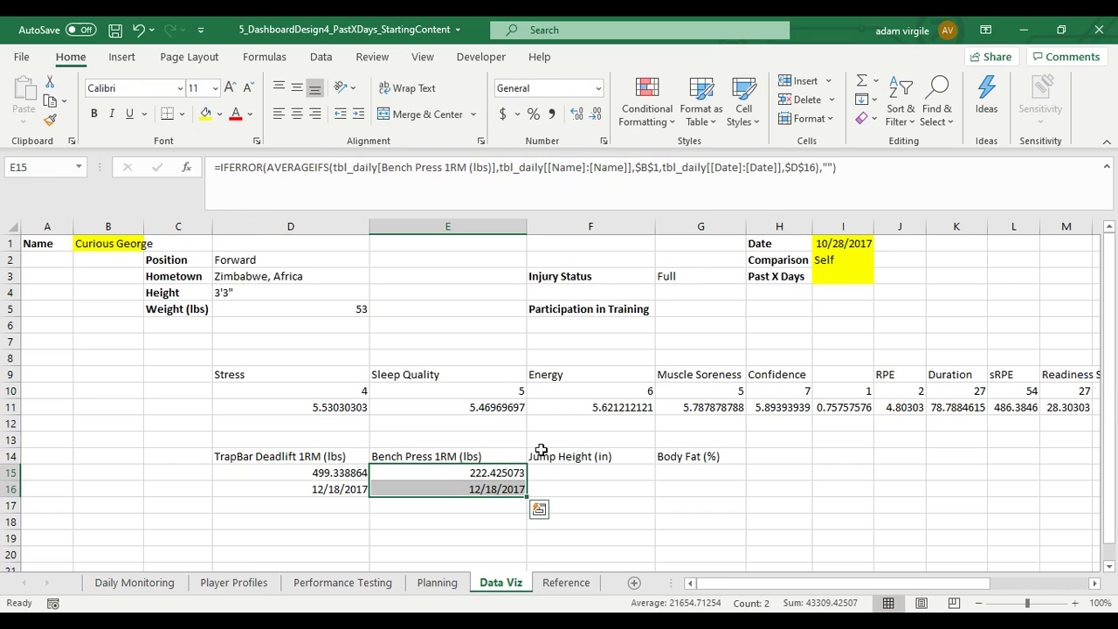
{"action": "key", "text": "ctrl+c"}
{"action": "left_click", "coordinate": [572, 471]}
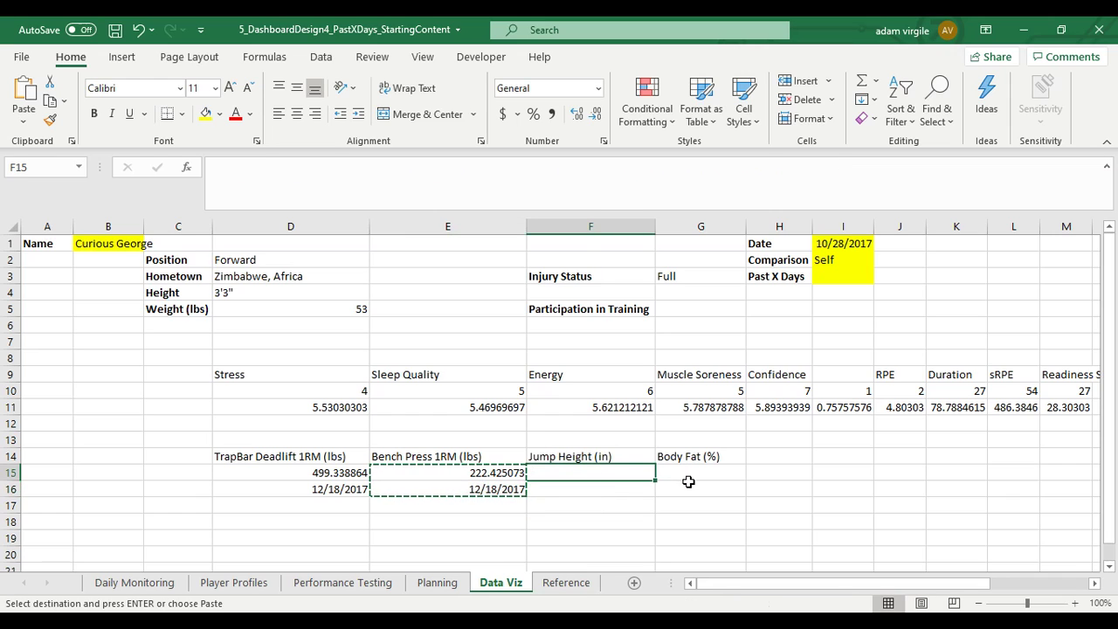
Paste into F15:F16 and switch both formulas to the Jump Height (in) column.
{"action": "key", "text": "ctrl+v"}
{"action": "left_click_drag", "start_coordinate": [382, 167], "coordinate": [494, 170]}
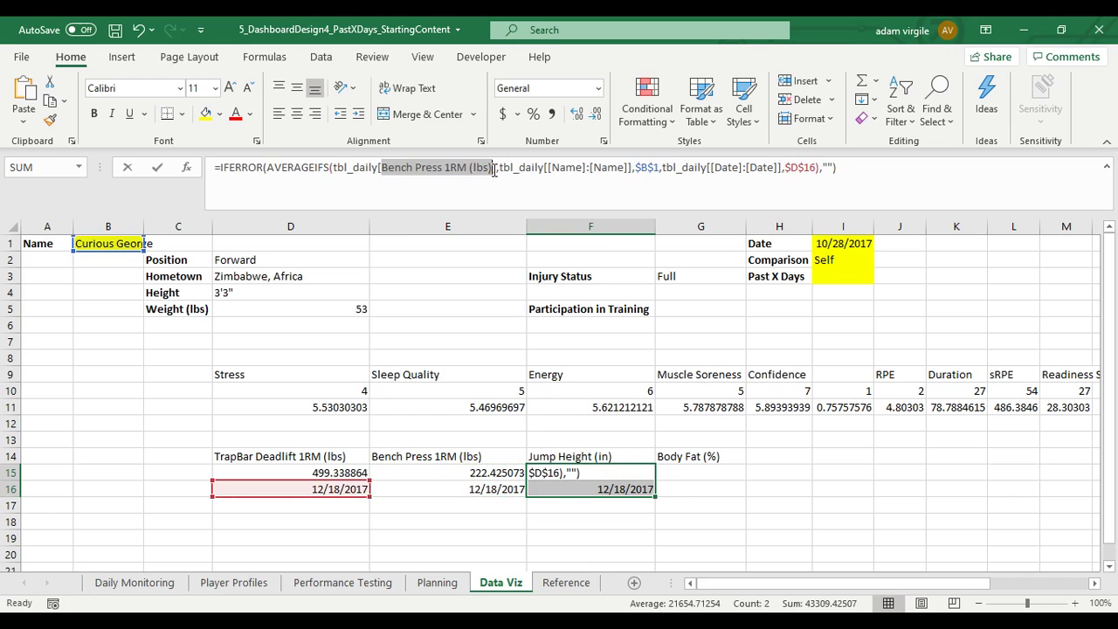
{"action": "type", "text": "Jump Height (in)"}
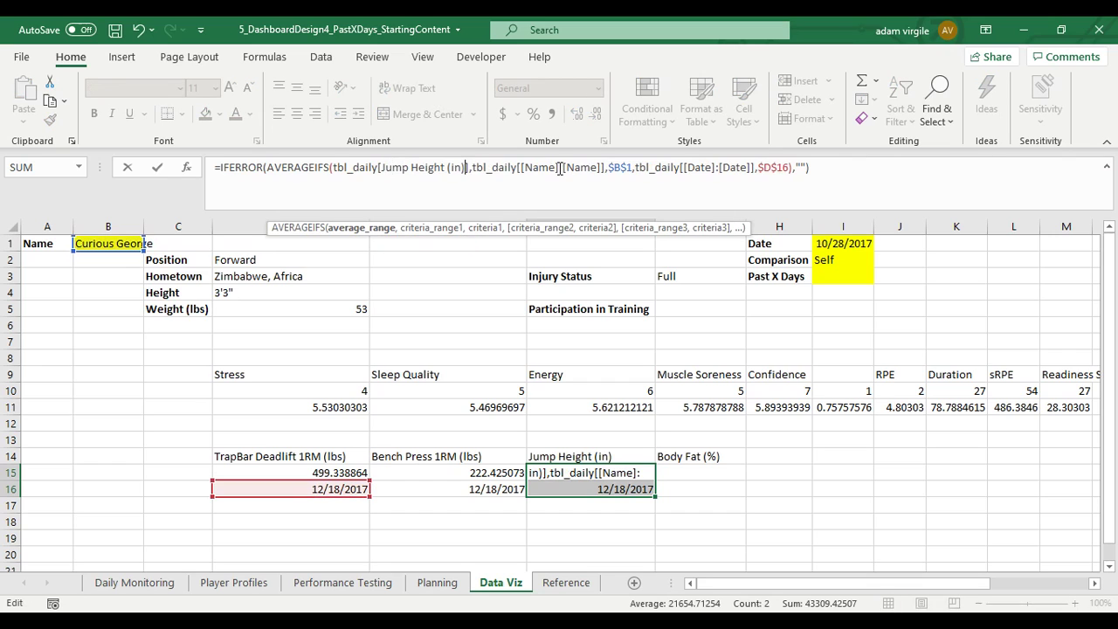
{"action": "key", "text": "Return"}
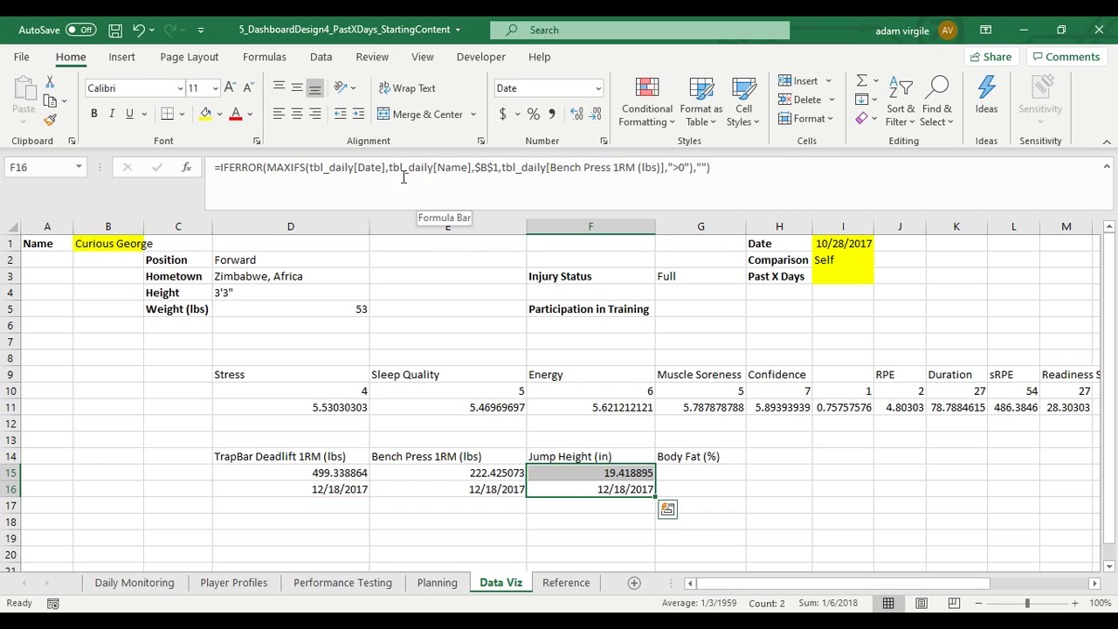
{"action": "left_click_drag", "start_coordinate": [549, 169], "coordinate": [655, 167]}
{"action": "type", "text": "Date"}
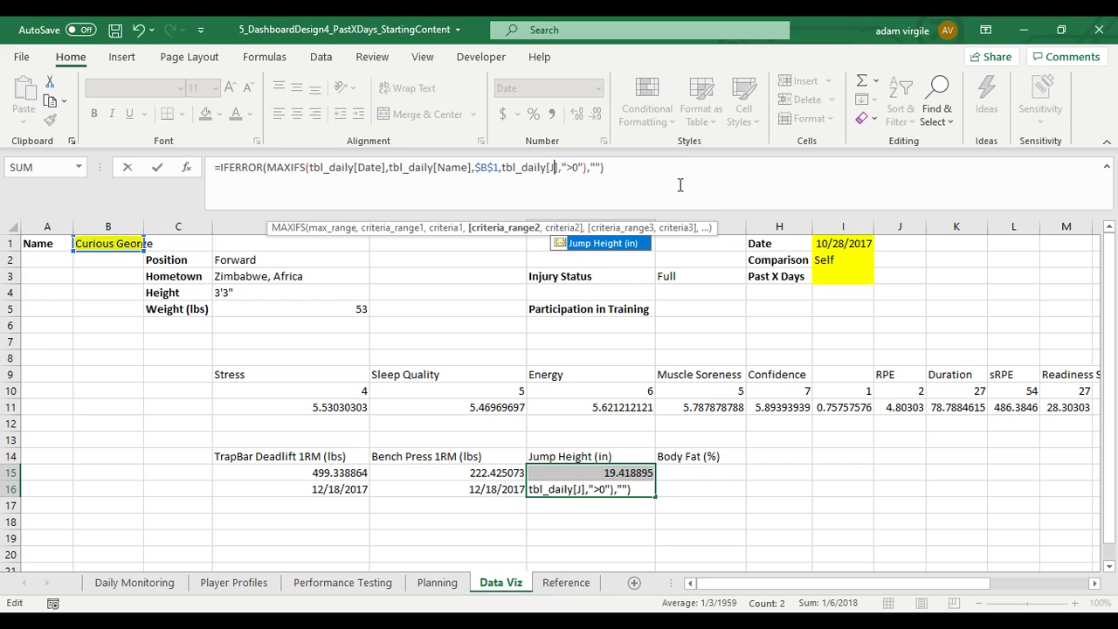
{"action": "key", "text": "Return"}
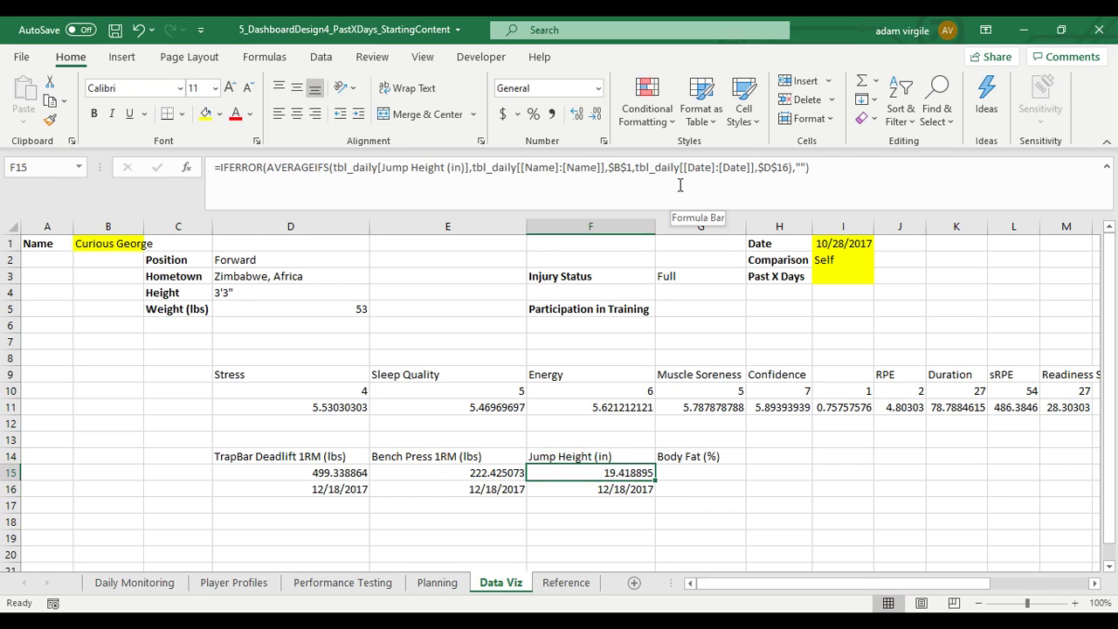
Copy the Jump Height formulas from F15:F16 into G15:G16 under Body Fat.
{"action": "key", "text": "ctrl+c"}
{"action": "key", "text": "Right"}
{"action": "key", "text": "ctrl+v"}
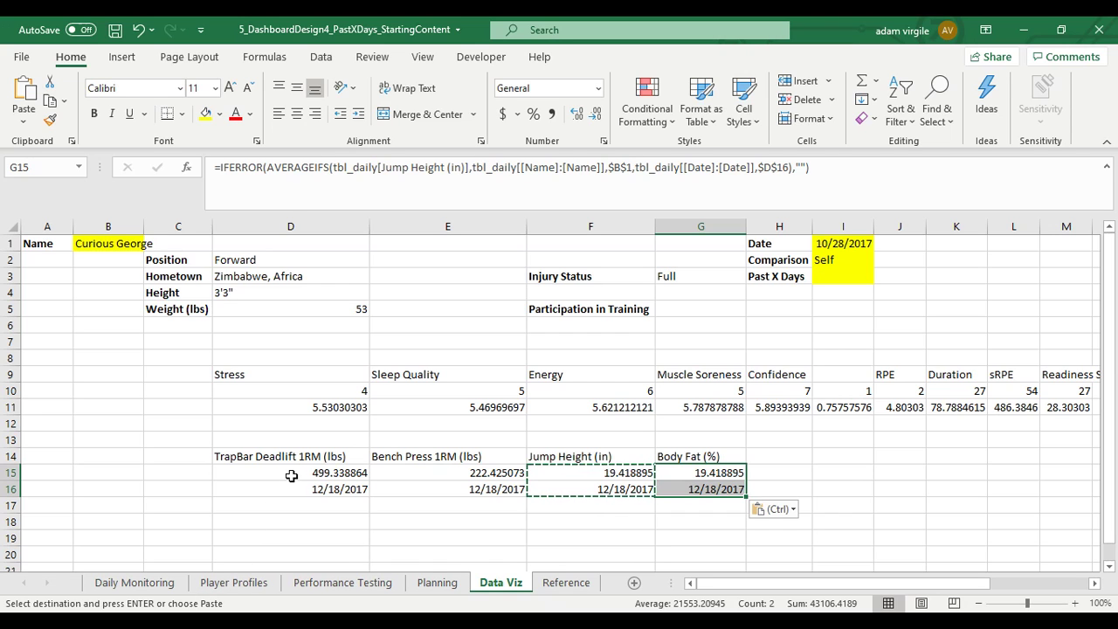
On Daily Monitoring, try turning the TrapBar AVERAGEIFS into MINIFS, then undo it.
{"action": "left_click", "coordinate": [134, 583]}
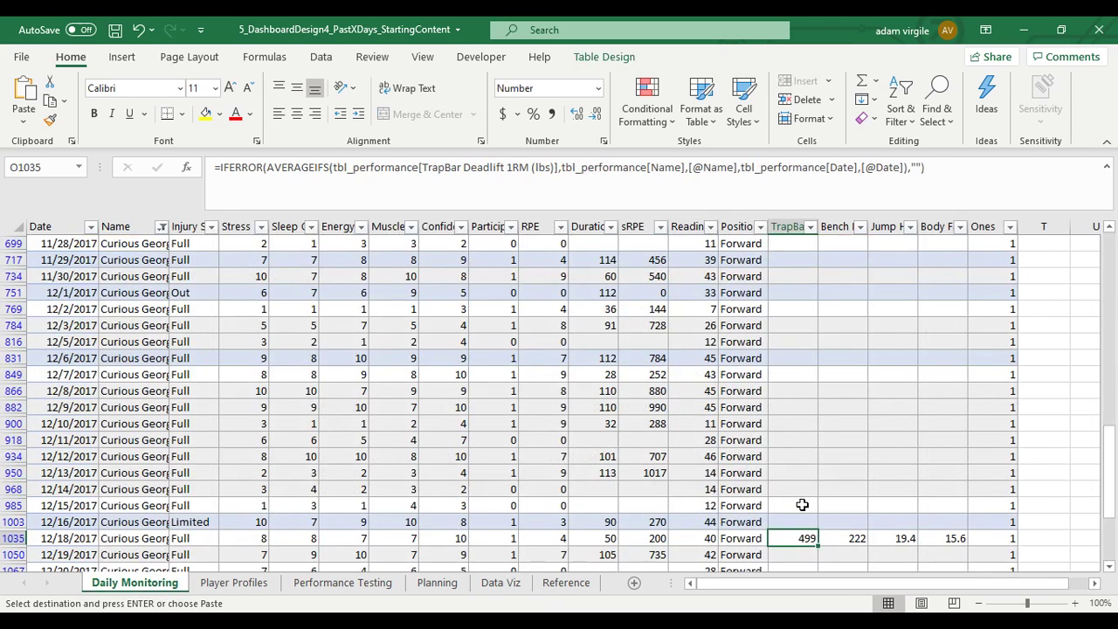
{"action": "left_click", "coordinate": [937, 387]}
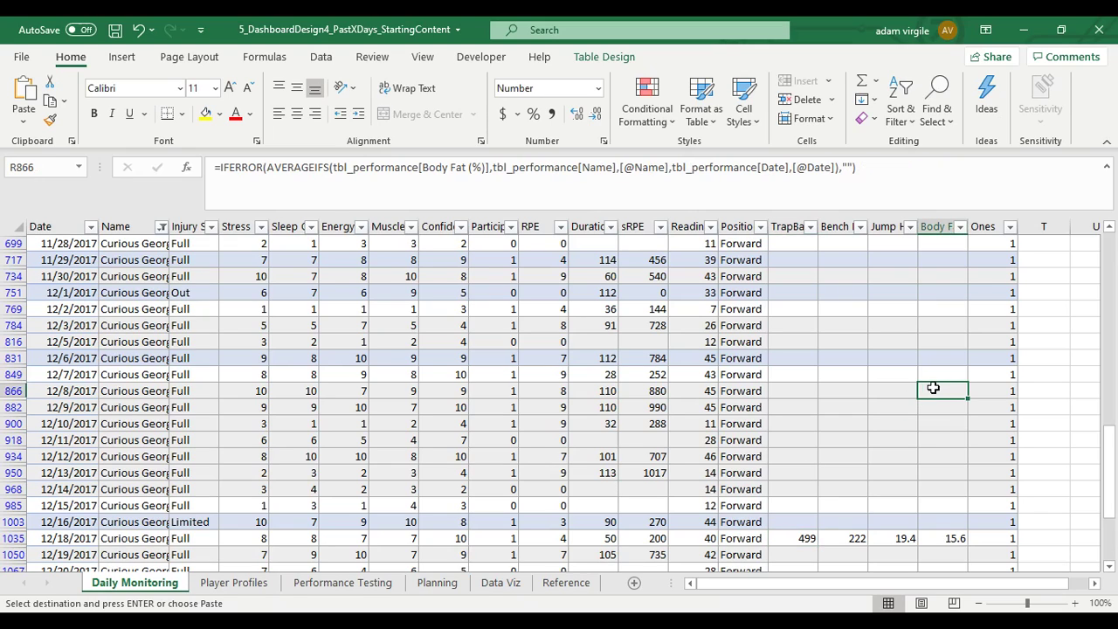
{"action": "left_click", "coordinate": [811, 407]}
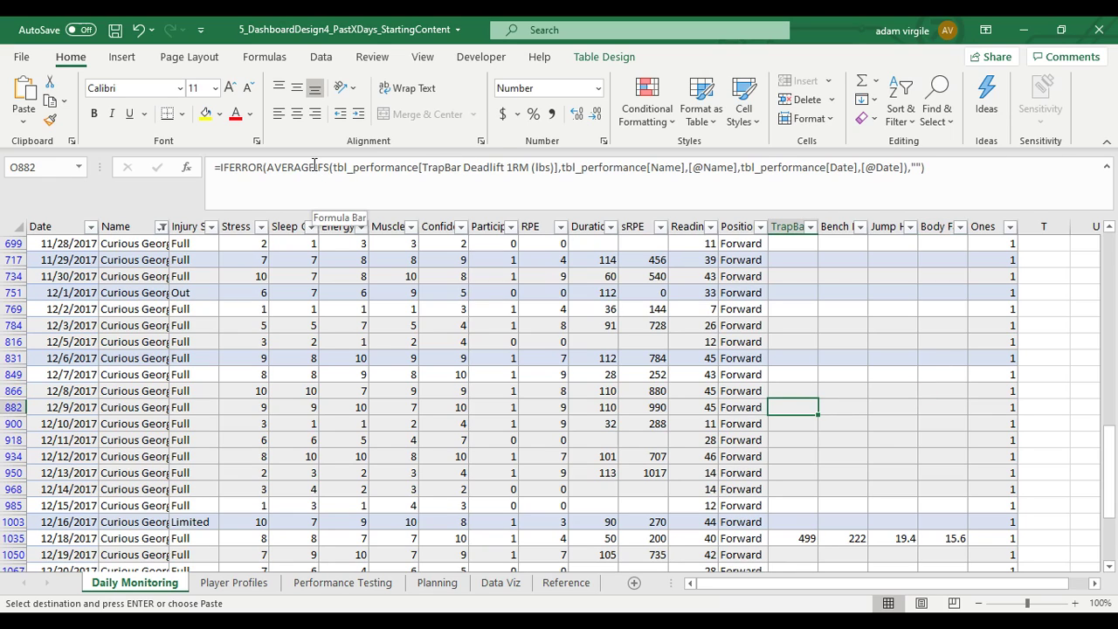
{"action": "left_click_drag", "start_coordinate": [315, 166], "coordinate": [275, 166]}
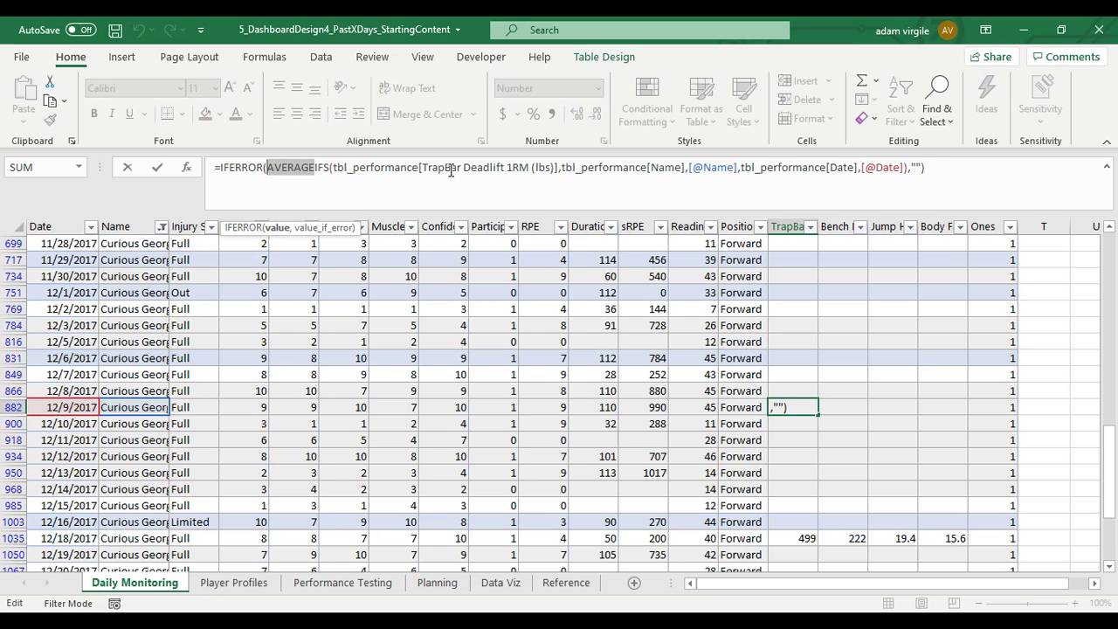
{"action": "type", "text": "MIN"}
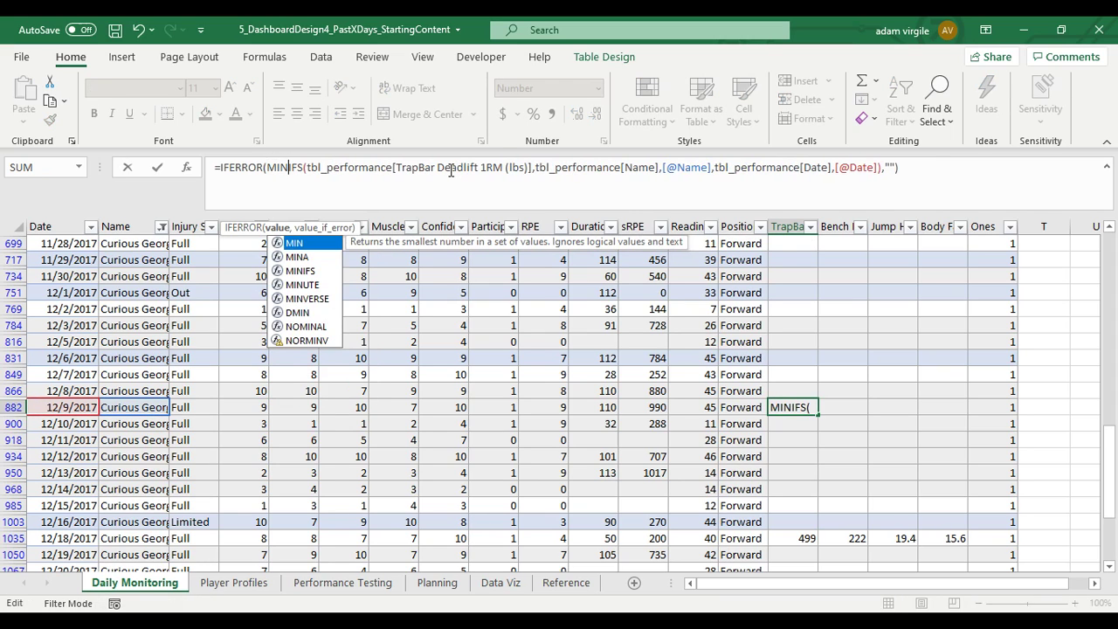
{"action": "key", "text": "Return"}
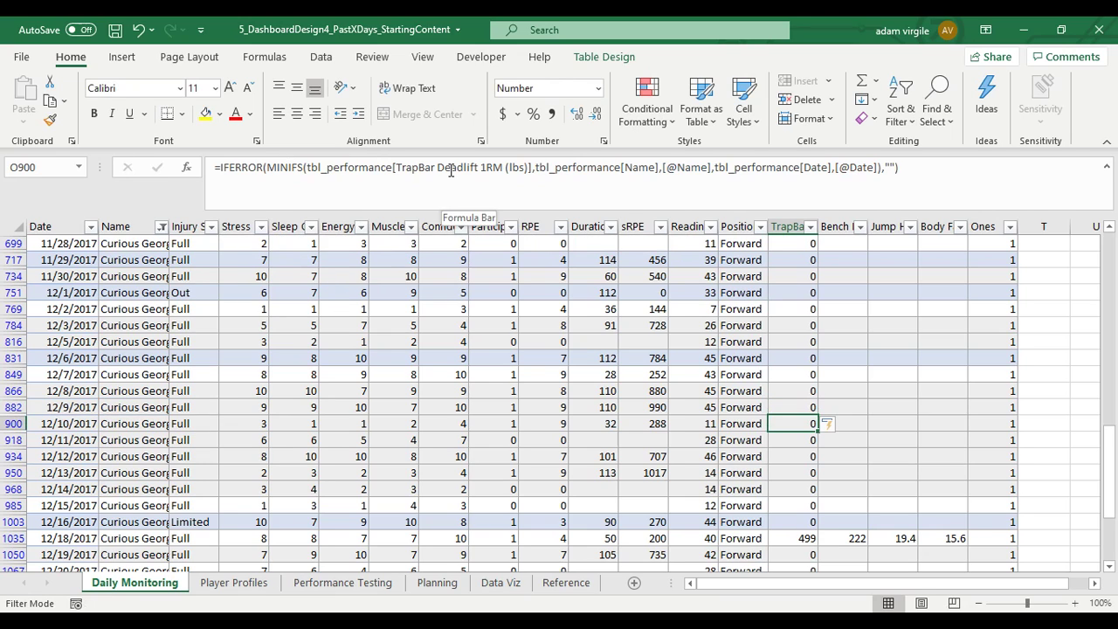
{"action": "left_click", "coordinate": [145, 31]}
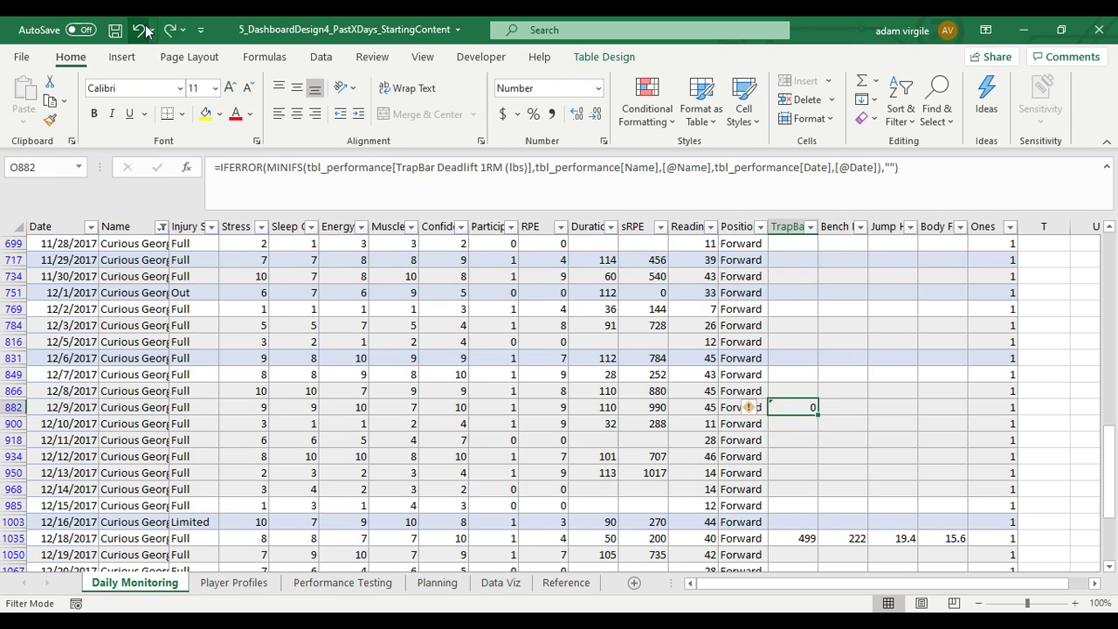
Change G15's AVERAGEIFS column reference to Body Fat (%).
{"action": "left_click", "coordinate": [437, 584]}
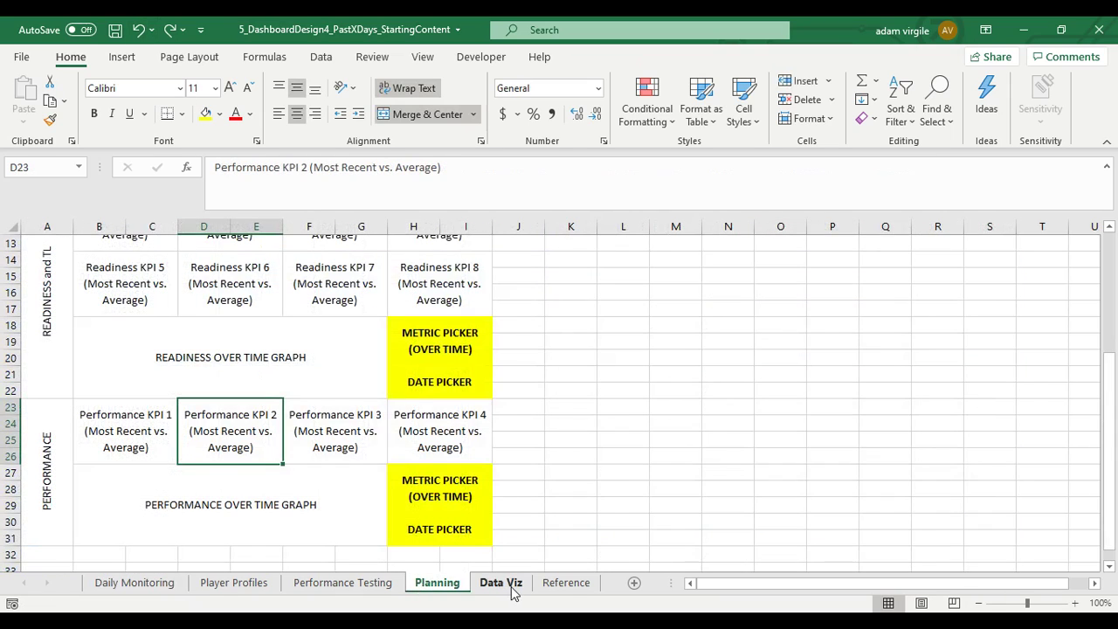
{"action": "left_click", "coordinate": [507, 587]}
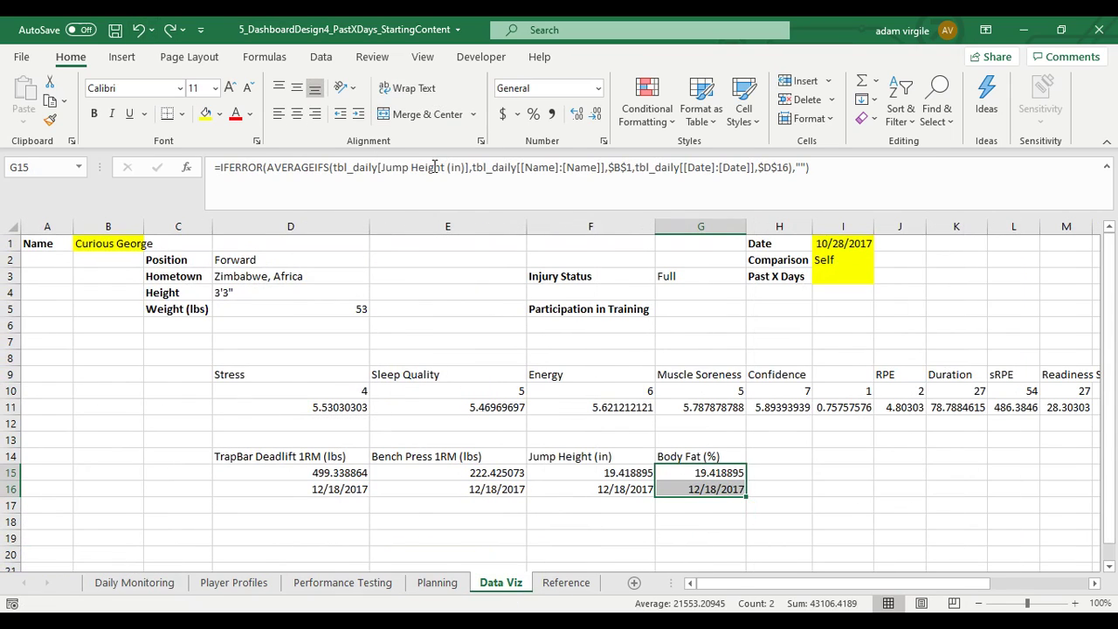
{"action": "left_click_drag", "start_coordinate": [382, 168], "coordinate": [466, 167]}
{"action": "key", "text": "BackSpace"}
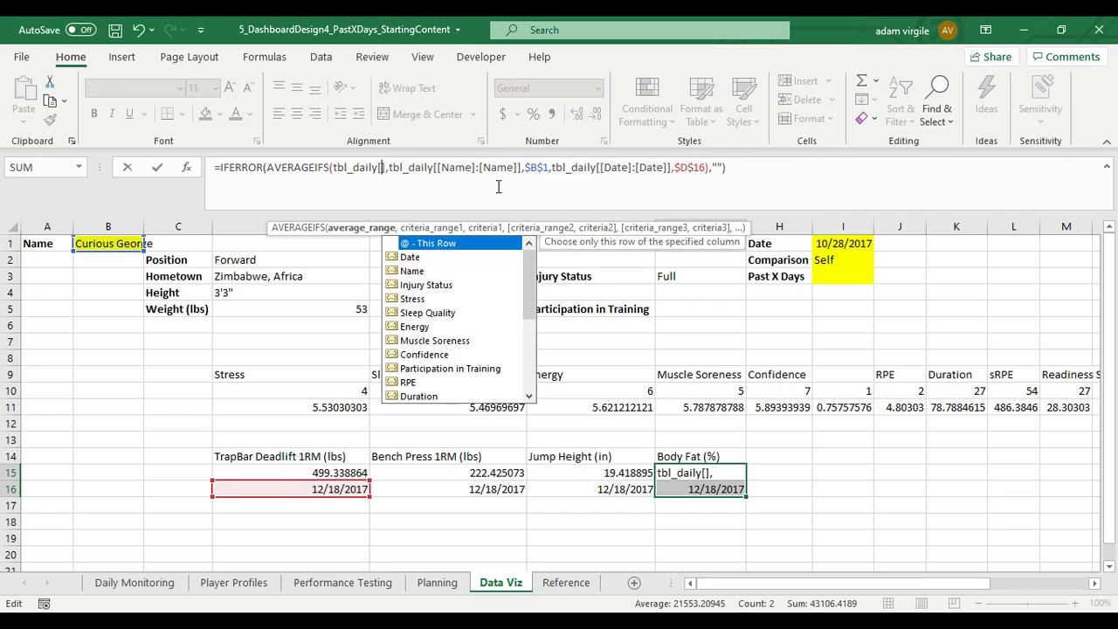
{"action": "type", "text": "bo"}
{"action": "key", "text": "Tab"}
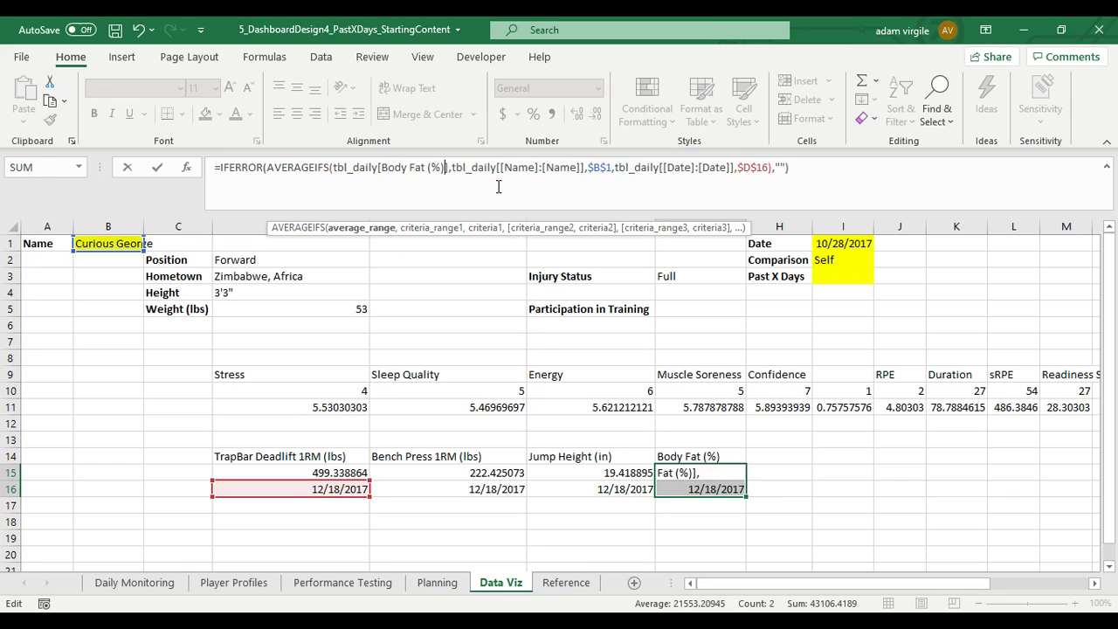
{"action": "key", "text": "Return"}
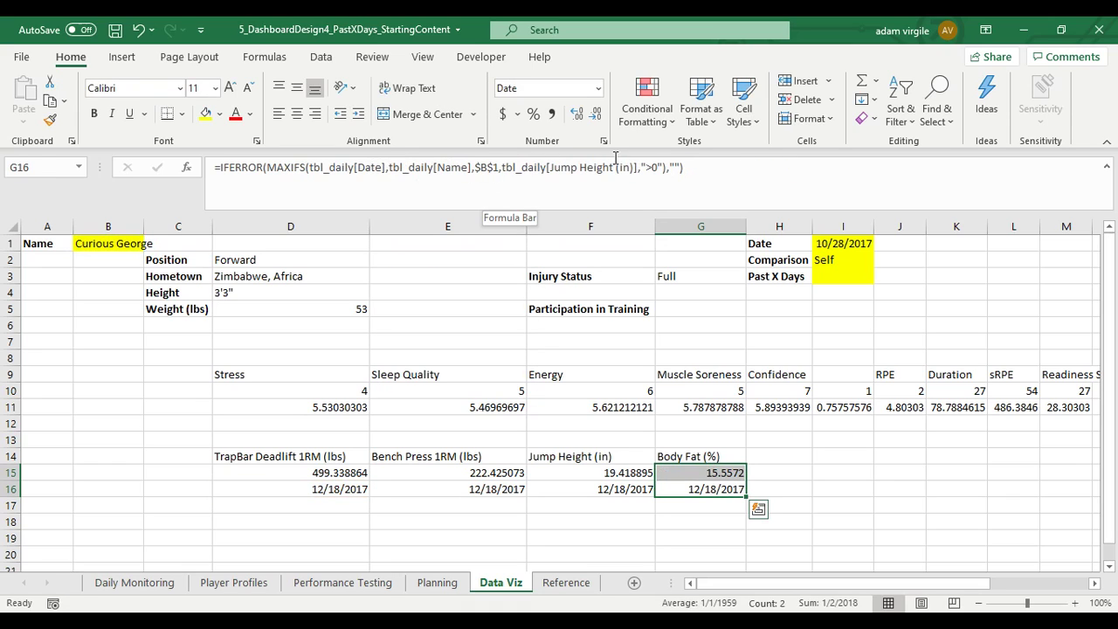
Change G16's MAXIFS to Body Fat (%) and check its 12/18/2017 result.
{"action": "left_click_drag", "start_coordinate": [552, 168], "coordinate": [635, 170]}
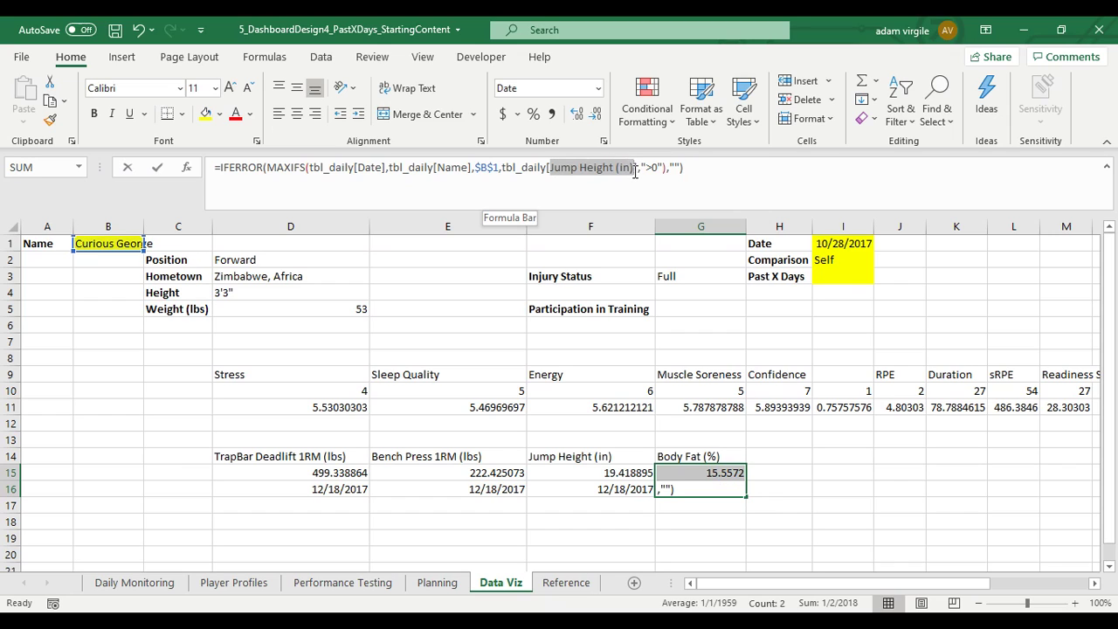
{"action": "type", "text": "bo"}
{"action": "key", "text": "Tab"}
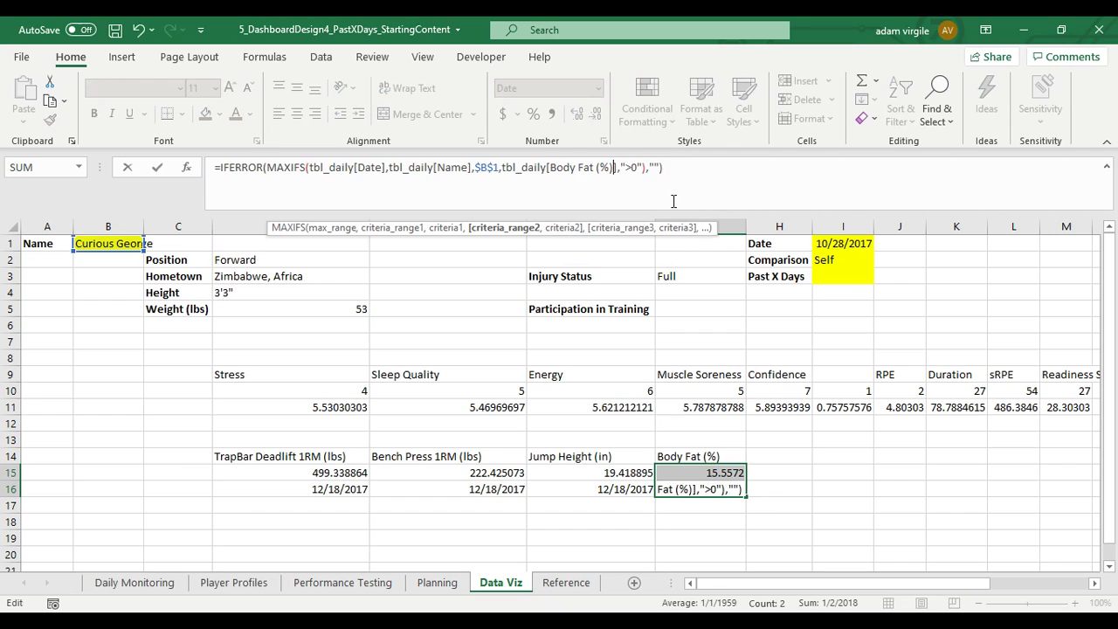
{"action": "key", "text": "Return"}
{"action": "left_click", "coordinate": [679, 476]}
{"action": "left_click", "coordinate": [684, 492]}
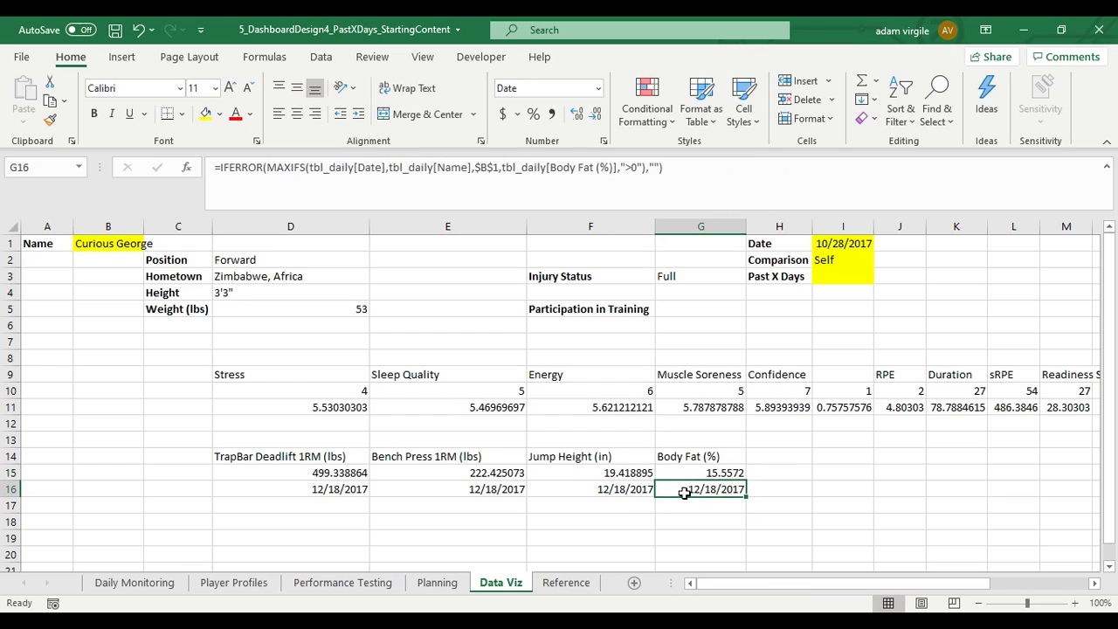
{"action": "left_click", "coordinate": [122, 246]}
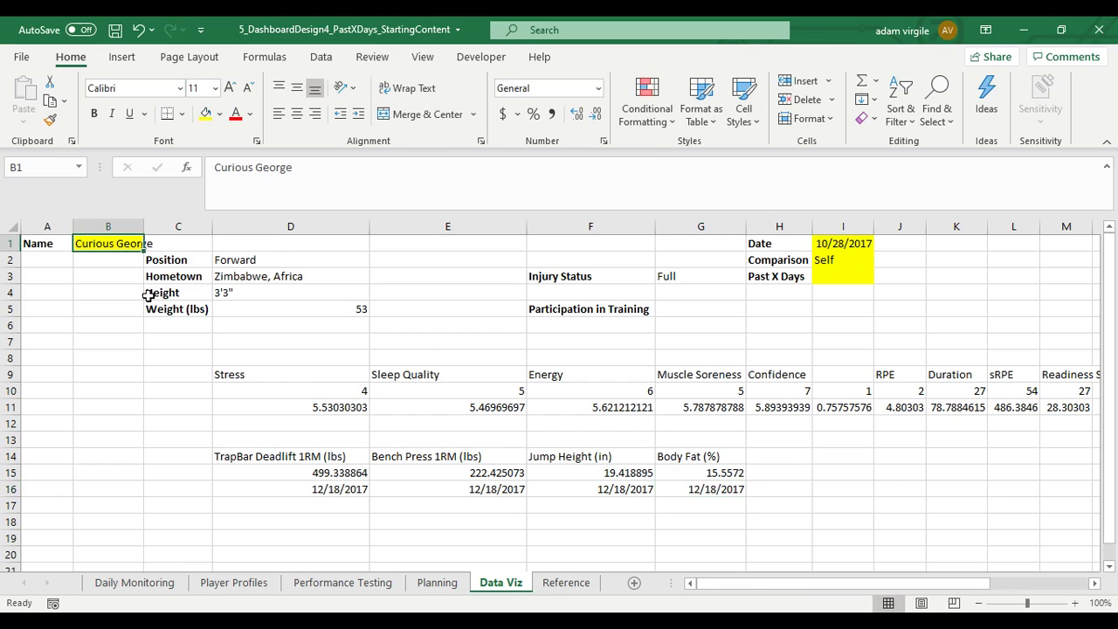
On Performance Testing, clear the player's row 71 Bench Press, Jump Height and Body Fat results.
{"action": "left_click", "coordinate": [362, 586]}
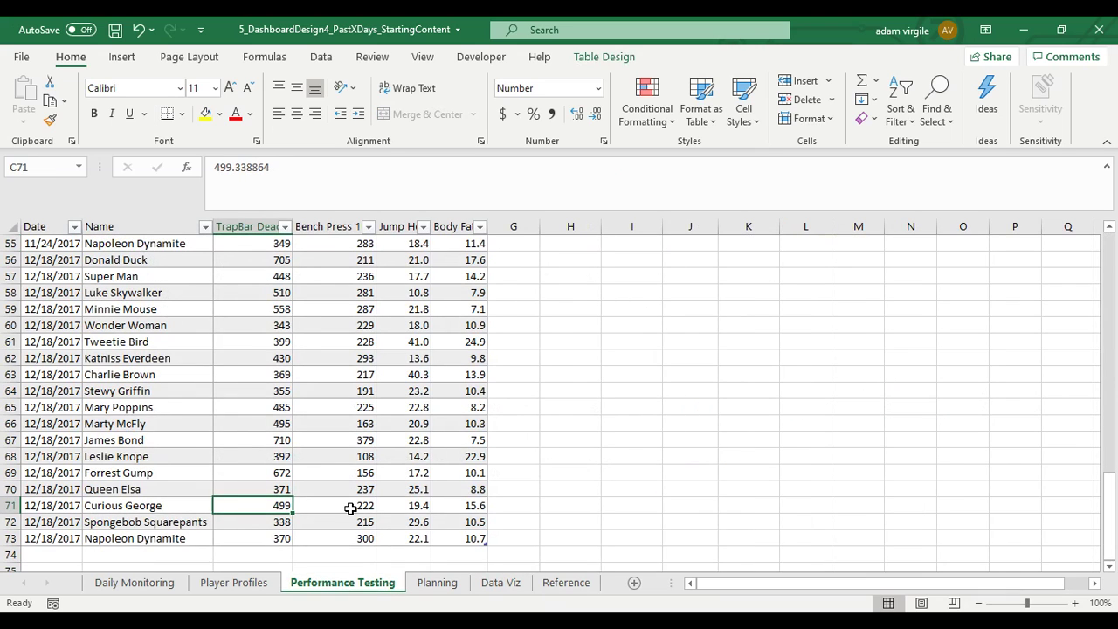
{"action": "left_click_drag", "start_coordinate": [350, 508], "coordinate": [475, 507]}
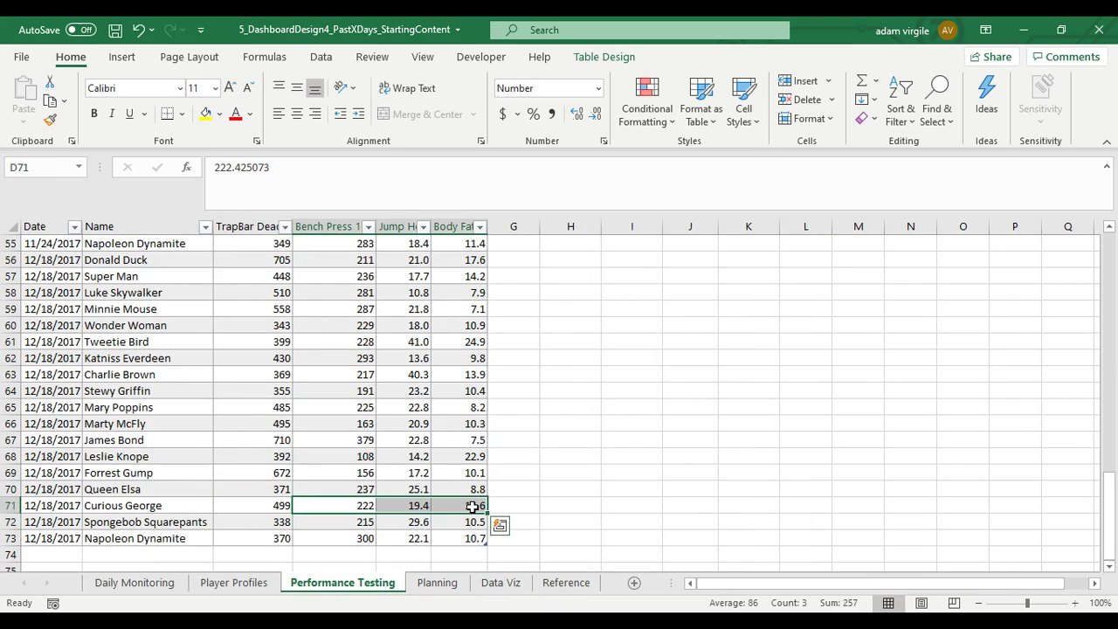
{"action": "right_click", "coordinate": [474, 507]}
{"action": "left_click", "coordinate": [532, 357]}
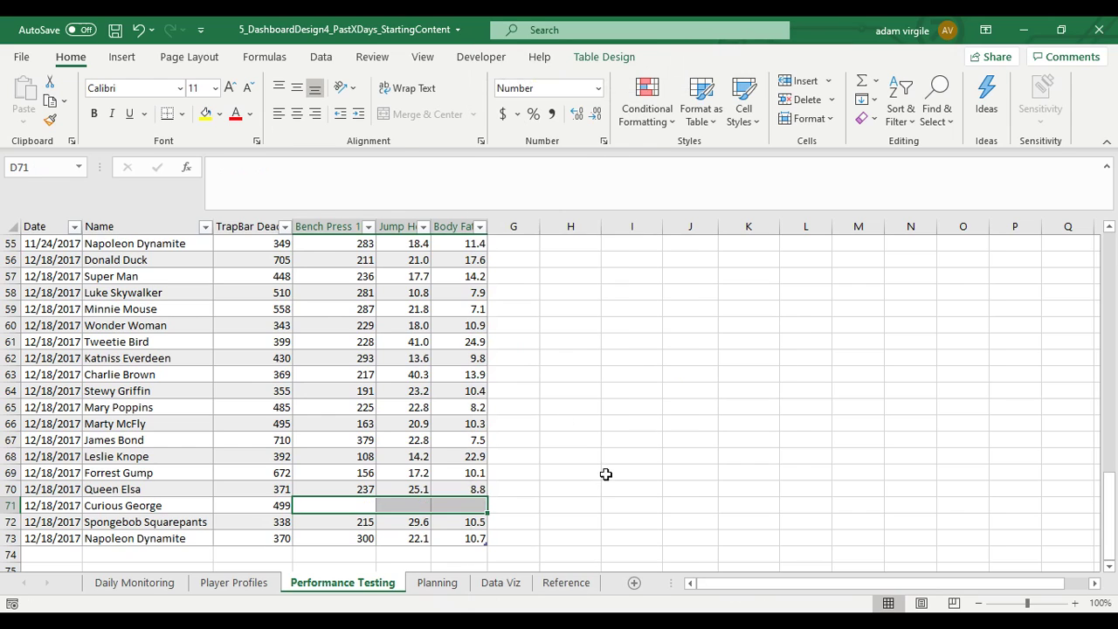
{"action": "left_click", "coordinate": [605, 473]}
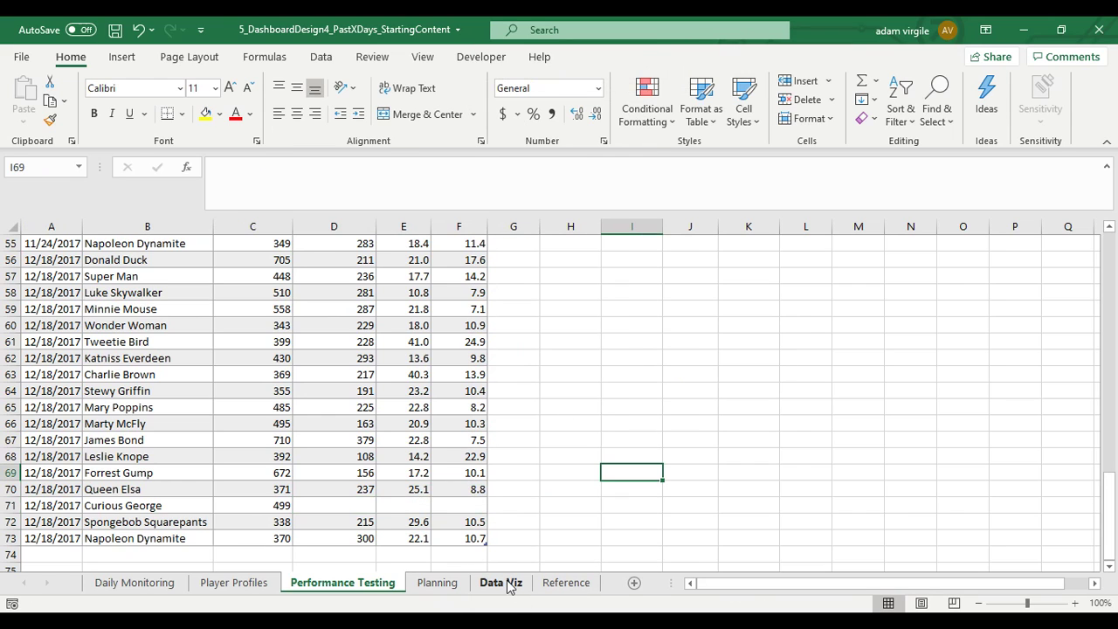
Review the Data Viz latest test dates in E16:G16, now 11/24/2017.
{"action": "left_click", "coordinate": [500, 583]}
{"action": "left_click", "coordinate": [517, 485]}
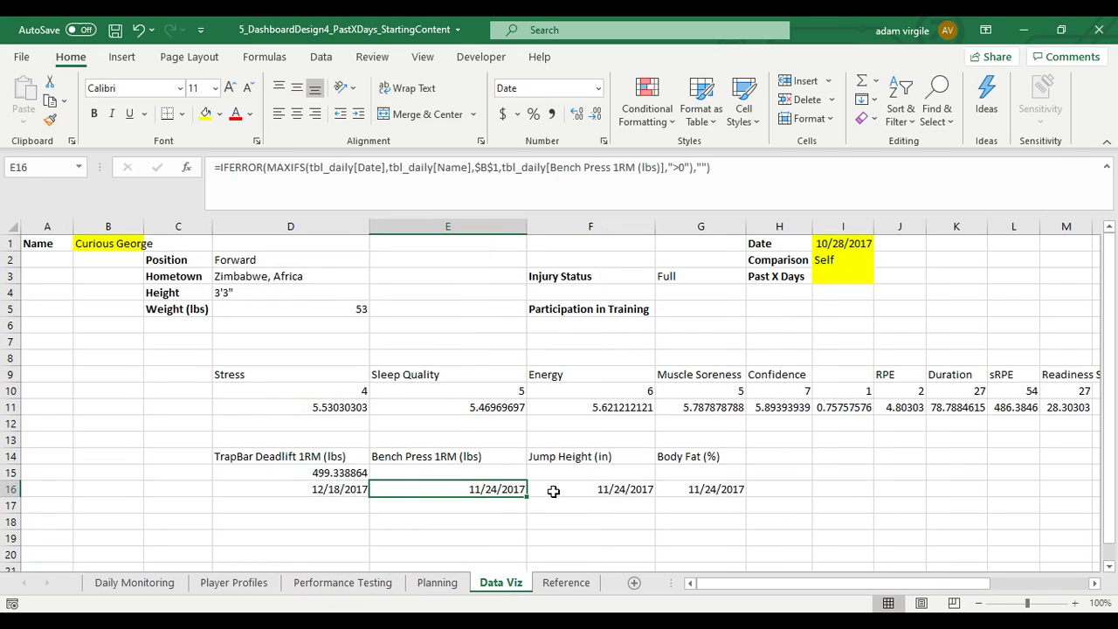
{"action": "left_click", "coordinate": [641, 491]}
{"action": "left_click", "coordinate": [687, 491]}
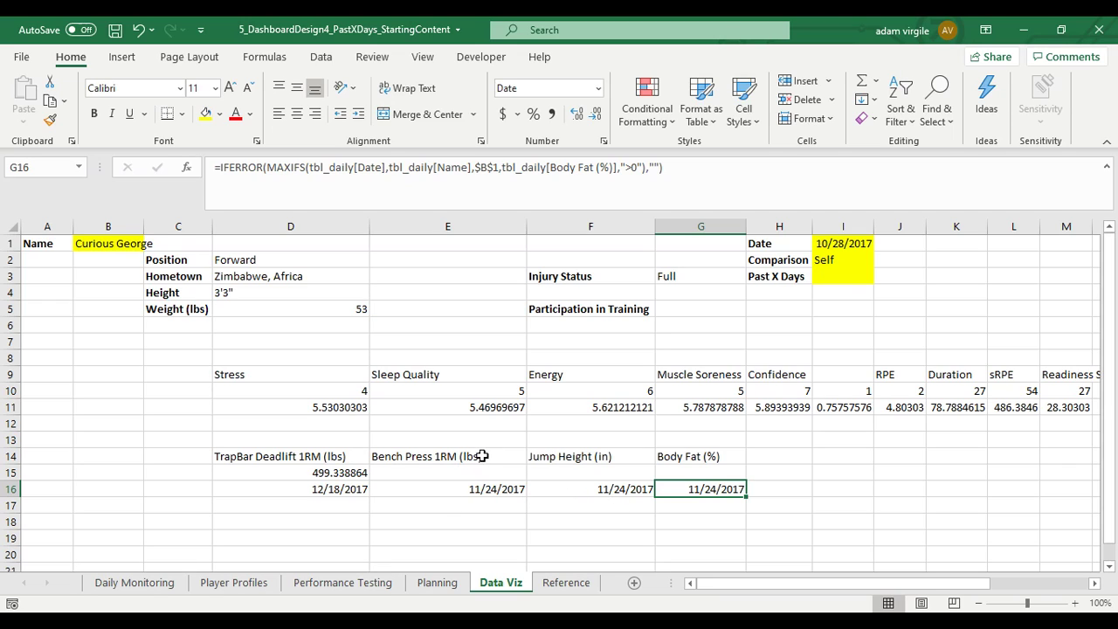
Inspect the G15, E15 and F15 AVERAGEIFS formulas and their date criteria without changing them.
{"action": "left_click", "coordinate": [674, 470]}
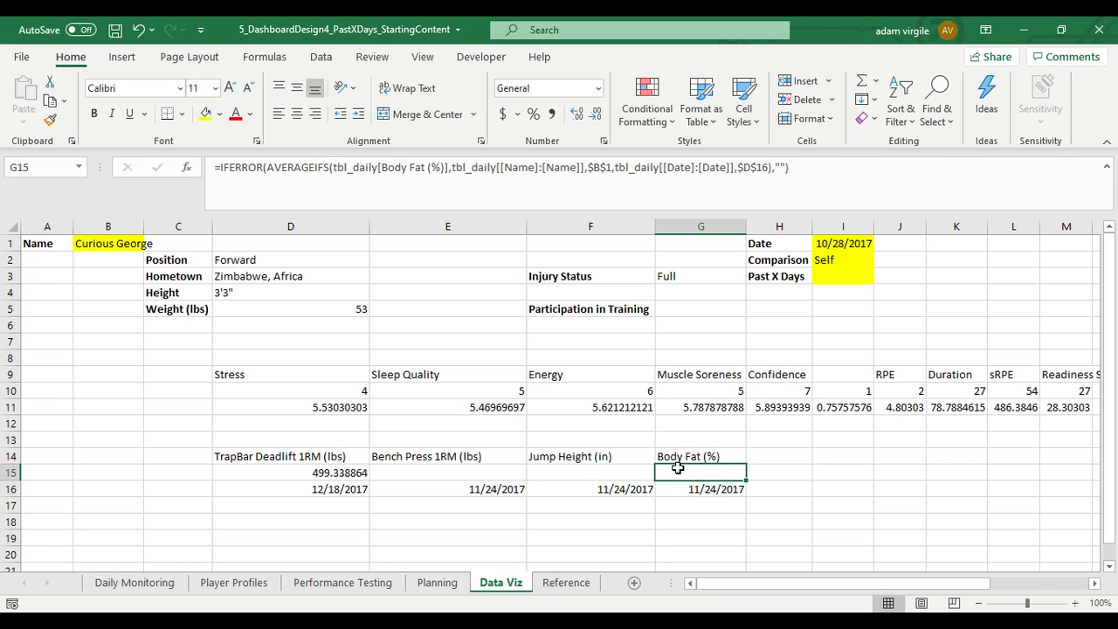
{"action": "left_click", "coordinate": [695, 171]}
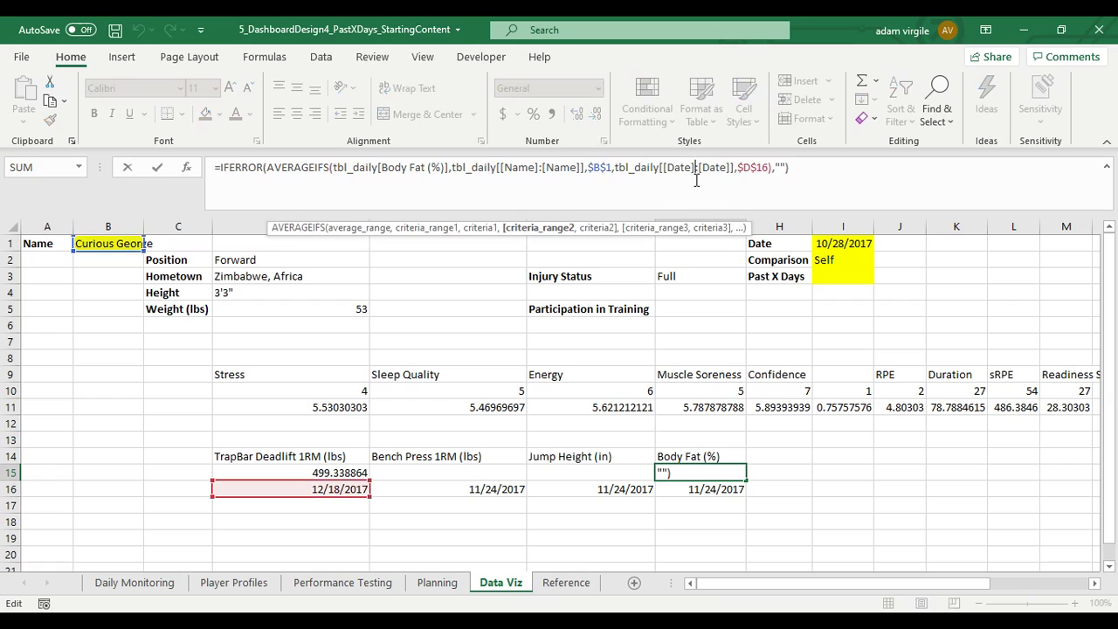
{"action": "left_click", "coordinate": [745, 168]}
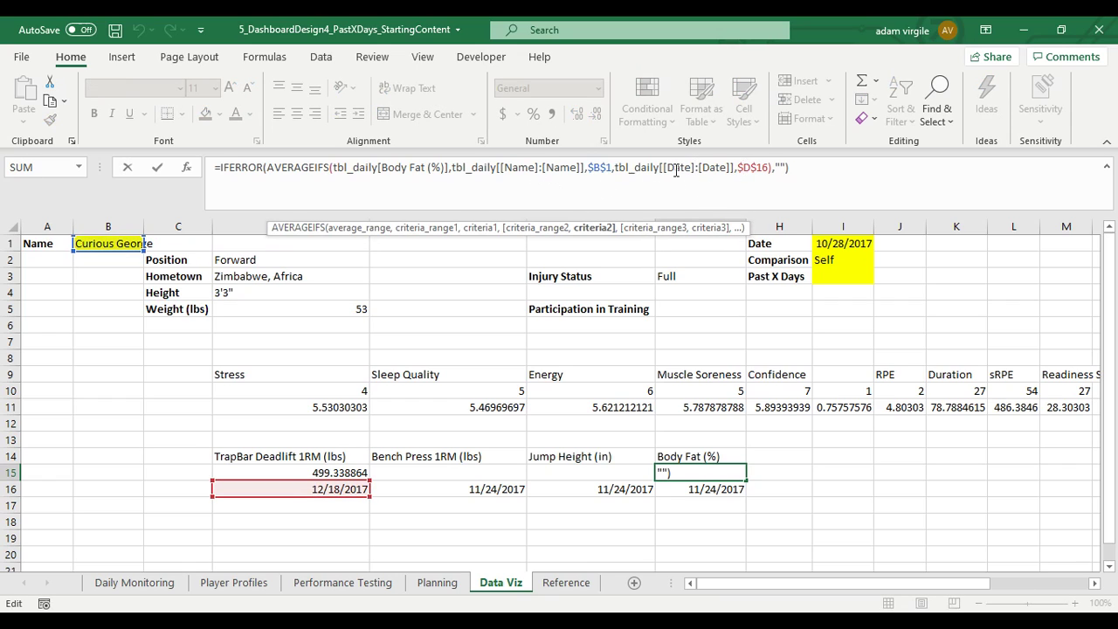
{"action": "key", "text": "ctrl+Return"}
{"action": "left_click", "coordinate": [413, 477]}
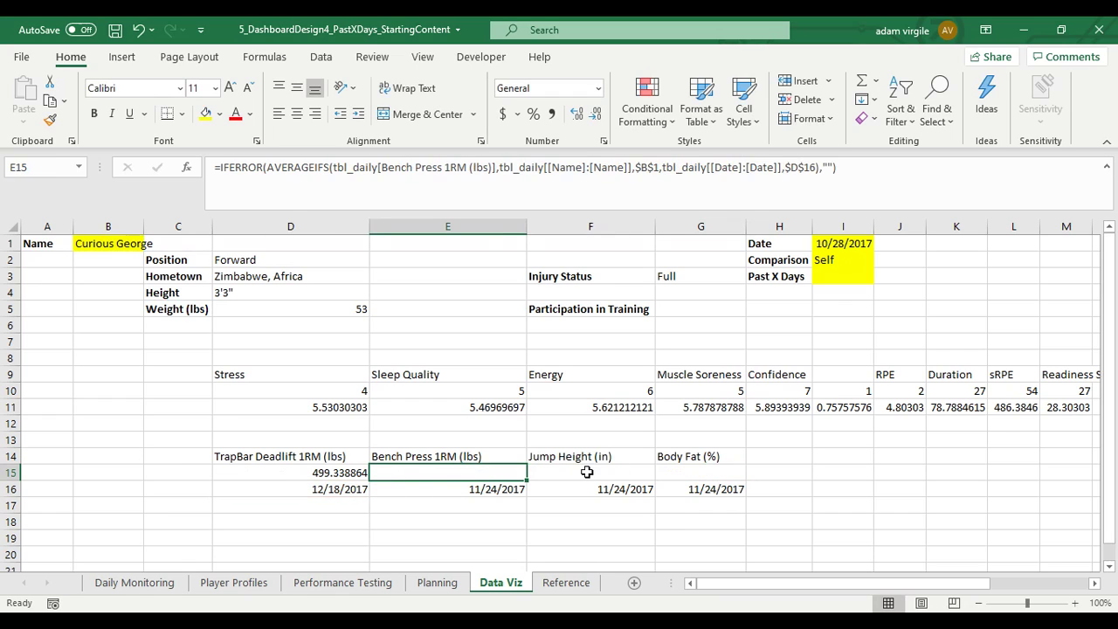
{"action": "left_click", "coordinate": [806, 171]}
{"action": "key", "text": "ctrl+Return"}
{"action": "left_click", "coordinate": [575, 473]}
{"action": "left_click", "coordinate": [784, 169]}
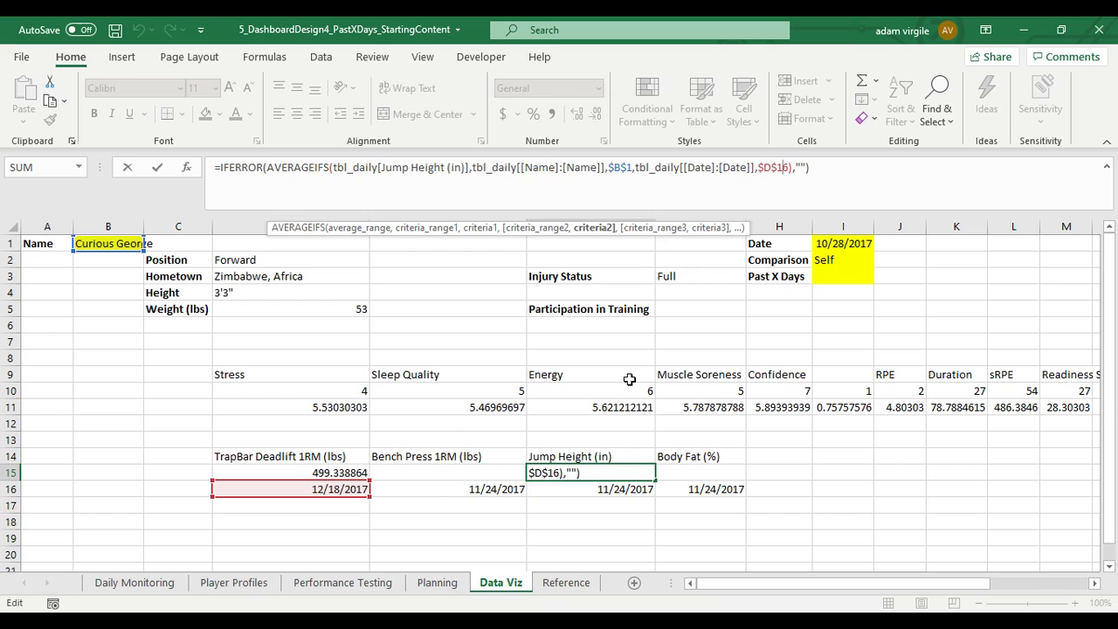
{"action": "left_click", "coordinate": [627, 167]}
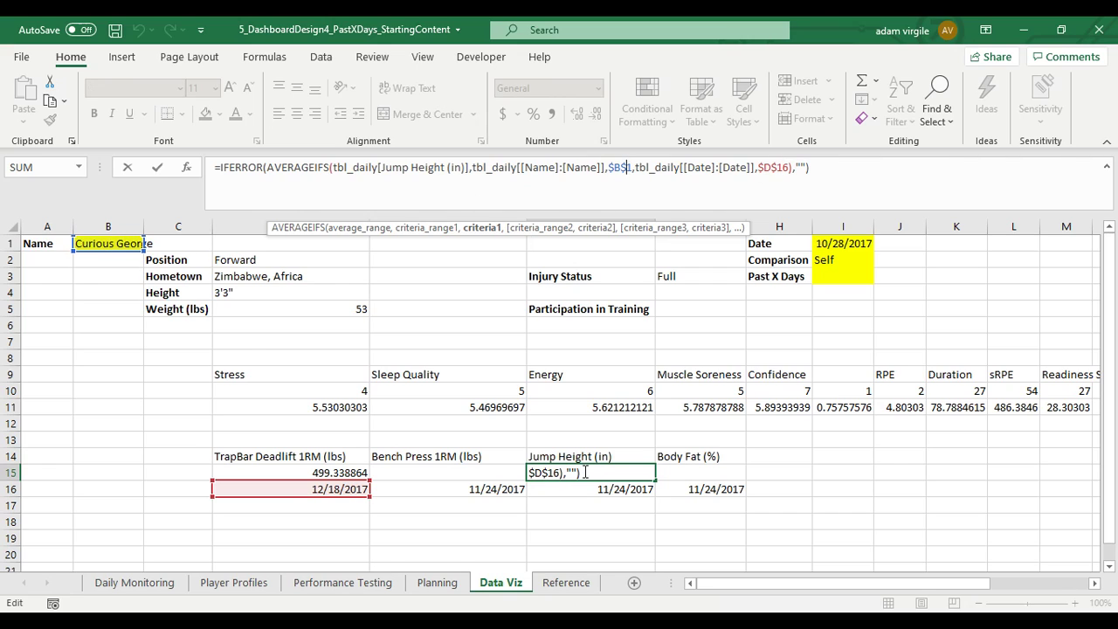
{"action": "left_click", "coordinate": [777, 169]}
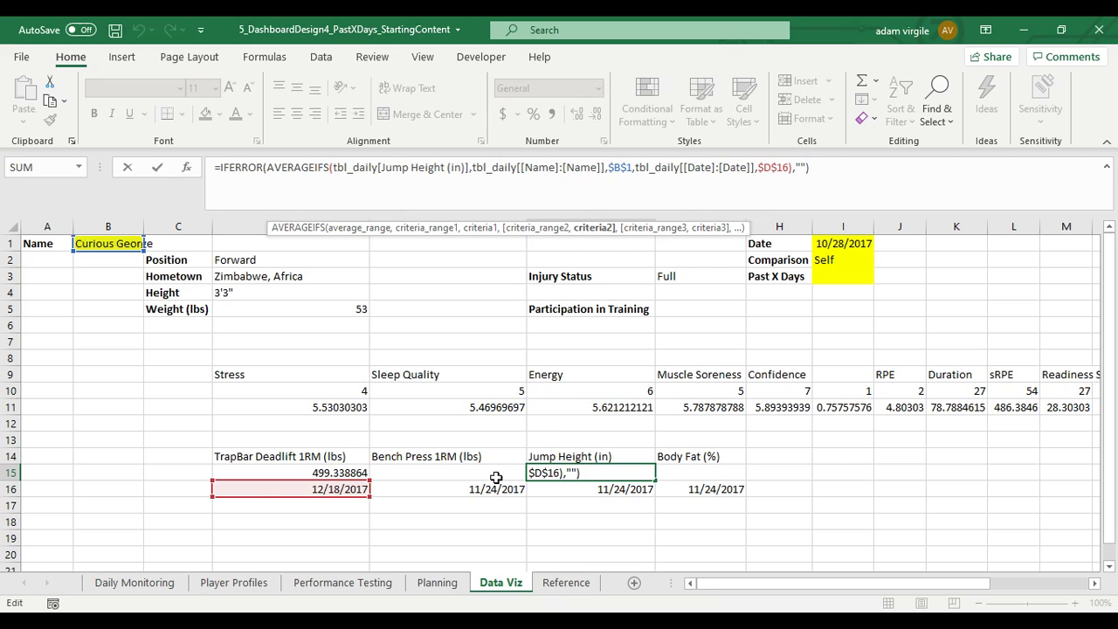
{"action": "key", "text": "Escape"}
Point E15's Bench Press average date criterion at $E$16.
{"action": "left_click", "coordinate": [468, 477]}
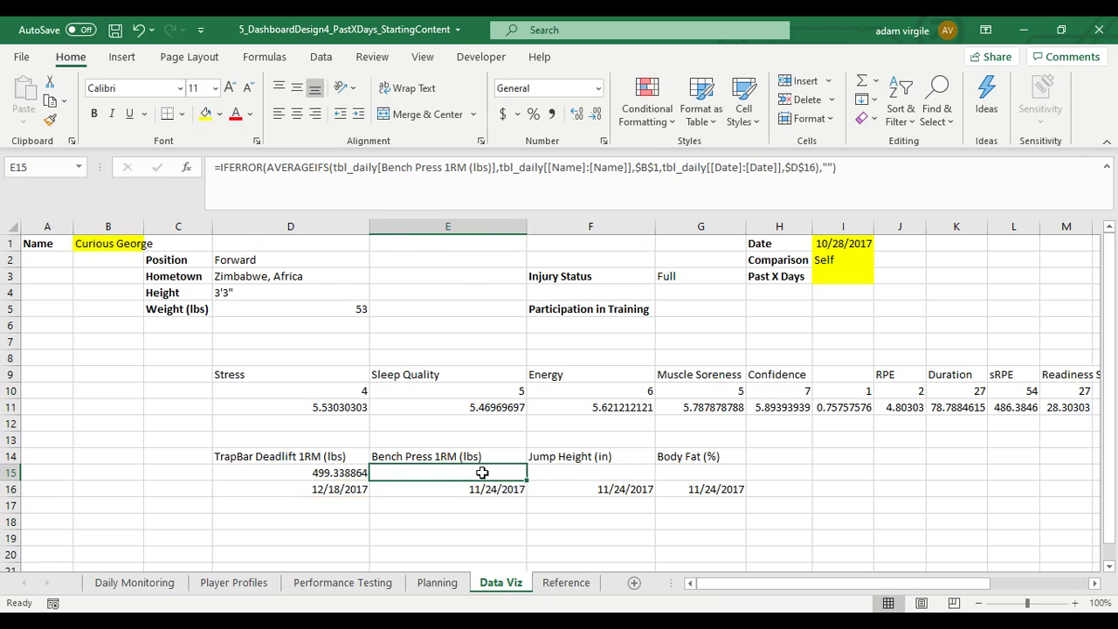
{"action": "left_click", "coordinate": [803, 175]}
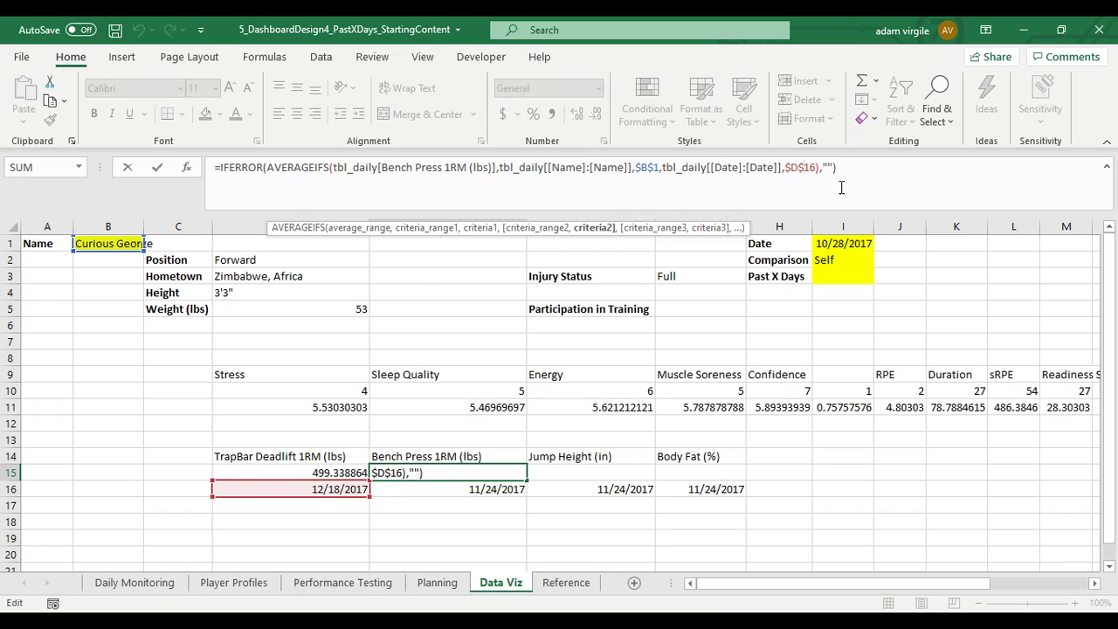
{"action": "key", "text": "BackSpace"}
{"action": "key", "text": "BackSpace"}
{"action": "type", "text": "E$"}
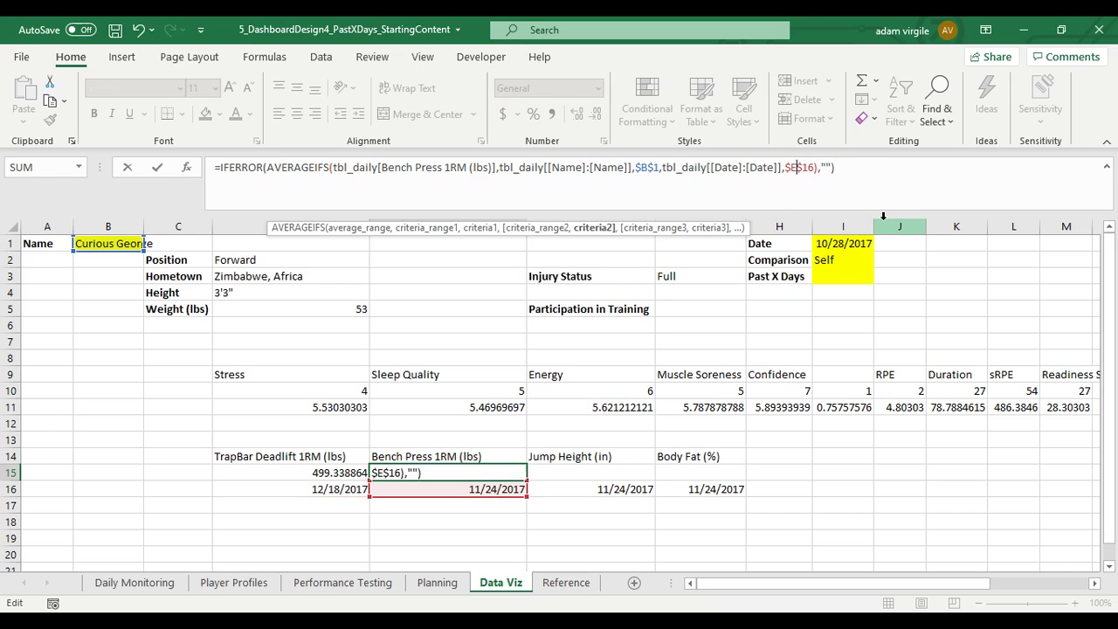
{"action": "key", "text": "Return"}
Point F15's Jump Height average date criterion at $F$16.
{"action": "key", "text": "Up"}
{"action": "key", "text": "Right"}
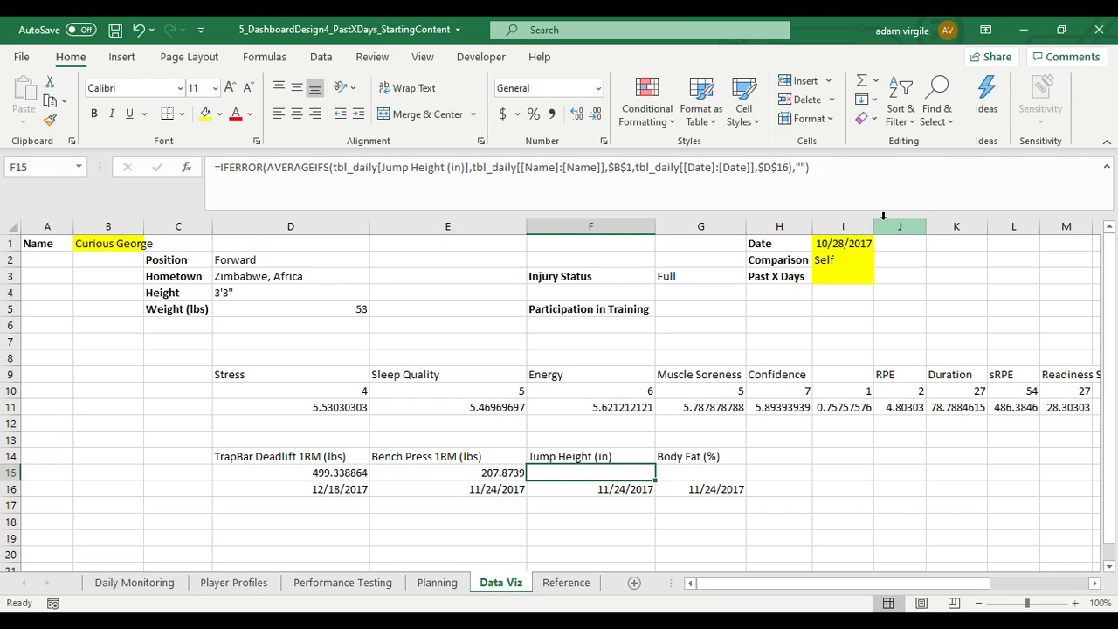
{"action": "left_click", "coordinate": [772, 168]}
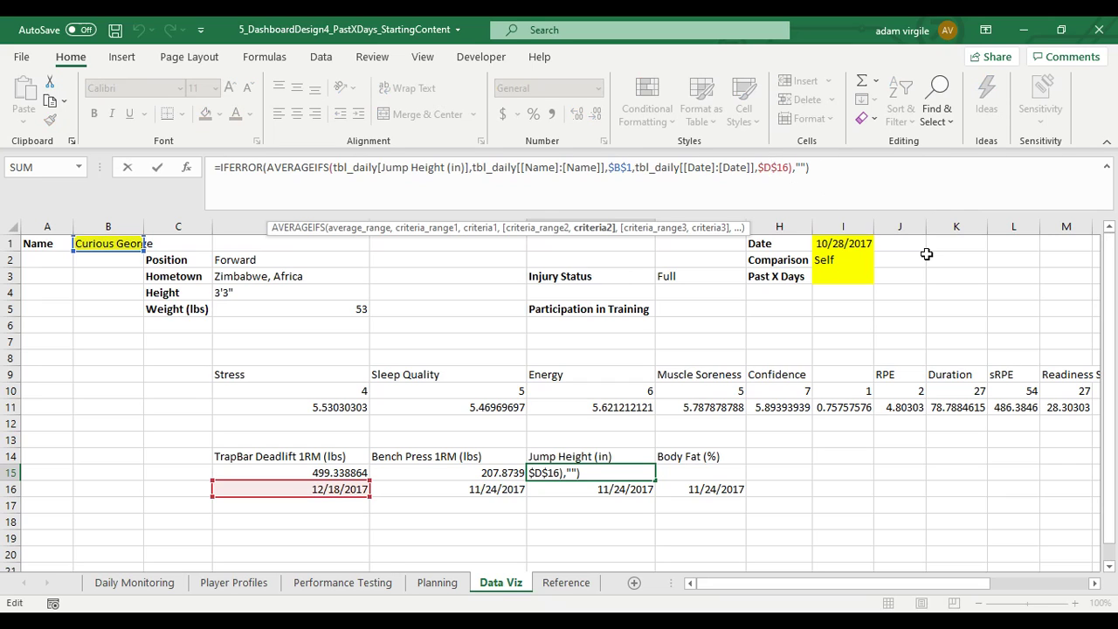
{"action": "key", "text": "BackSpace"}
{"action": "key", "text": "BackSpace"}
{"action": "type", "text": "F$"}
{"action": "key", "text": "Return"}
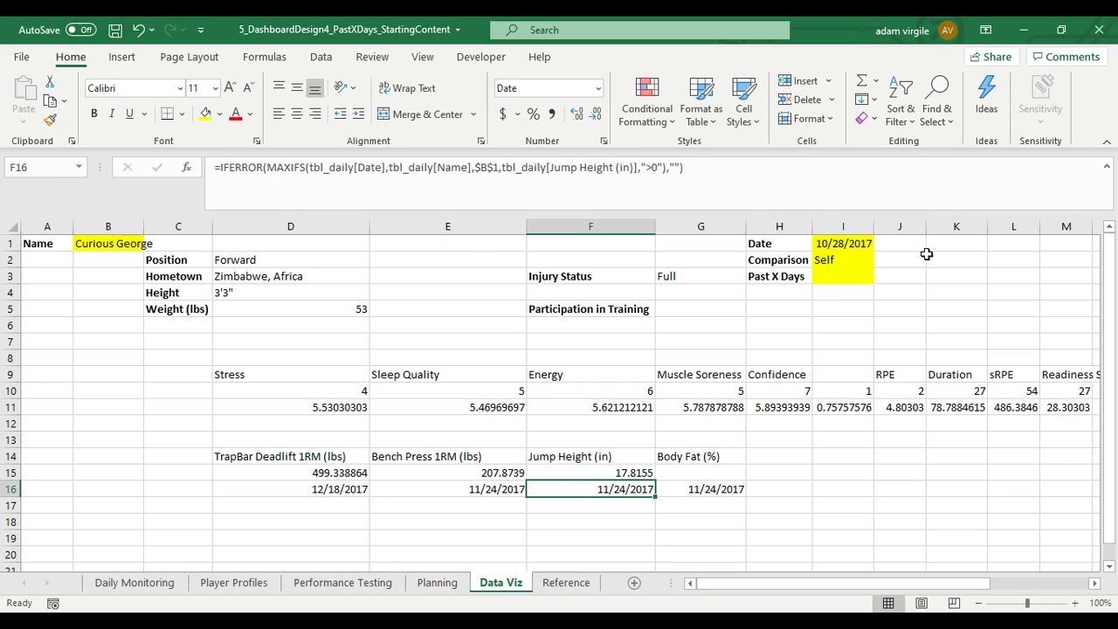
Point G15's Body Fat average date criterion at $G$16 and review the formula.
{"action": "key", "text": "Up"}
{"action": "key", "text": "Right"}
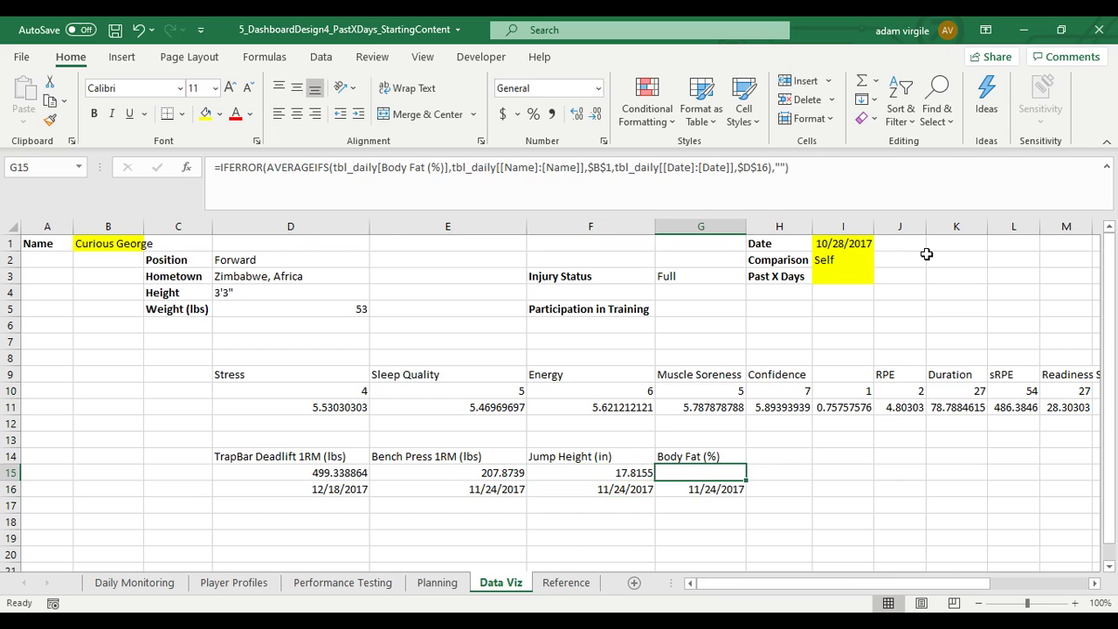
{"action": "left_click", "coordinate": [748, 168]}
{"action": "key", "text": "BackSpace"}
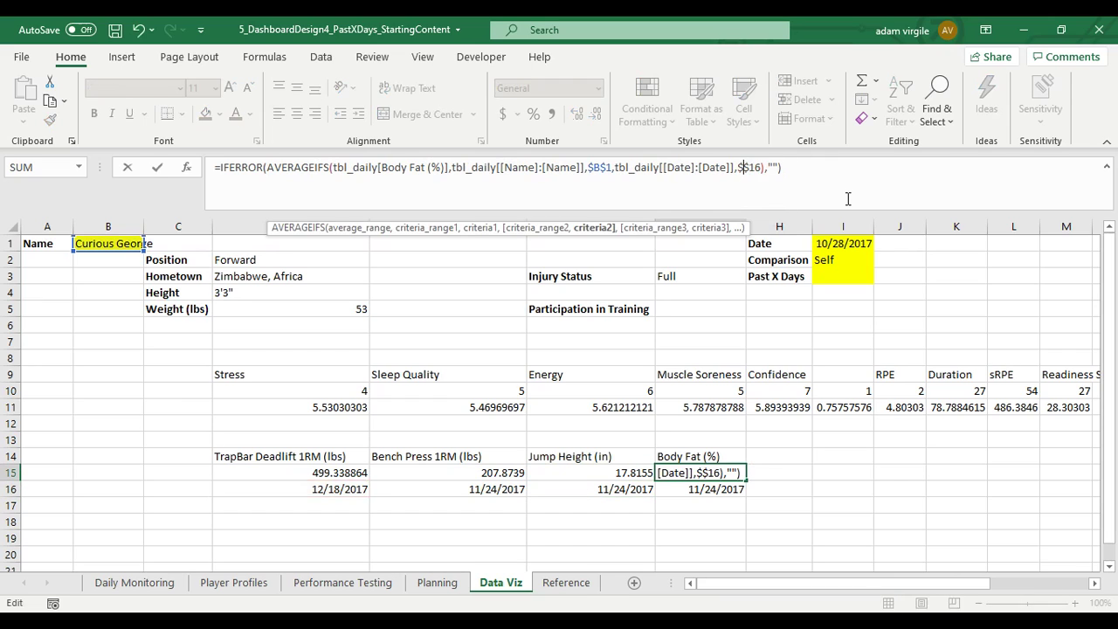
{"action": "type", "text": "G"}
{"action": "key", "text": "Return"}
{"action": "left_click", "coordinate": [734, 471]}
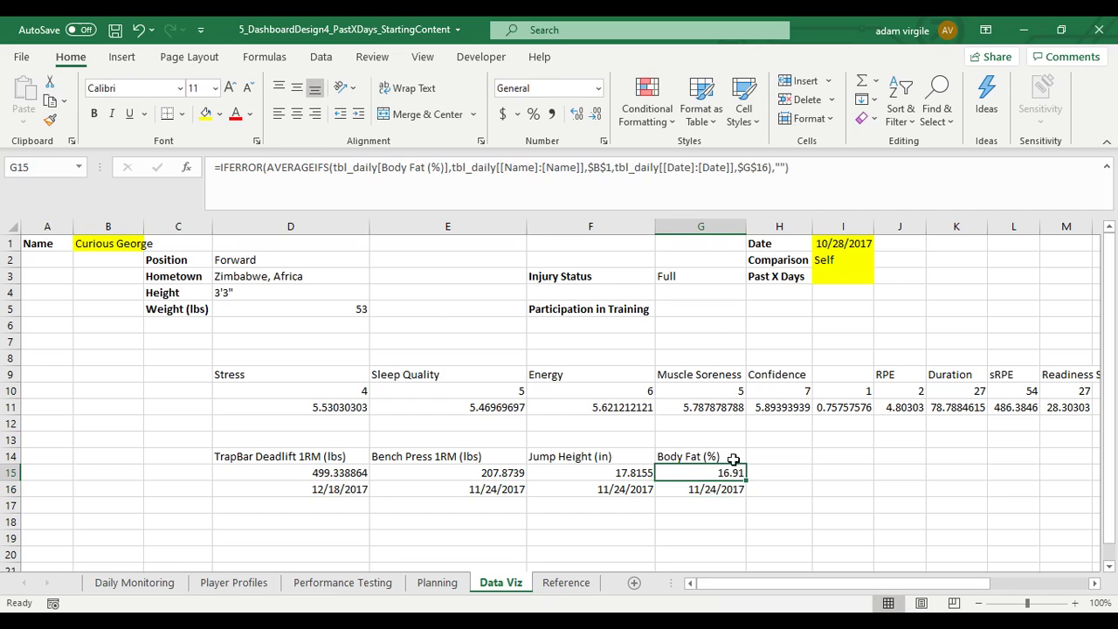
{"action": "left_click", "coordinate": [739, 167]}
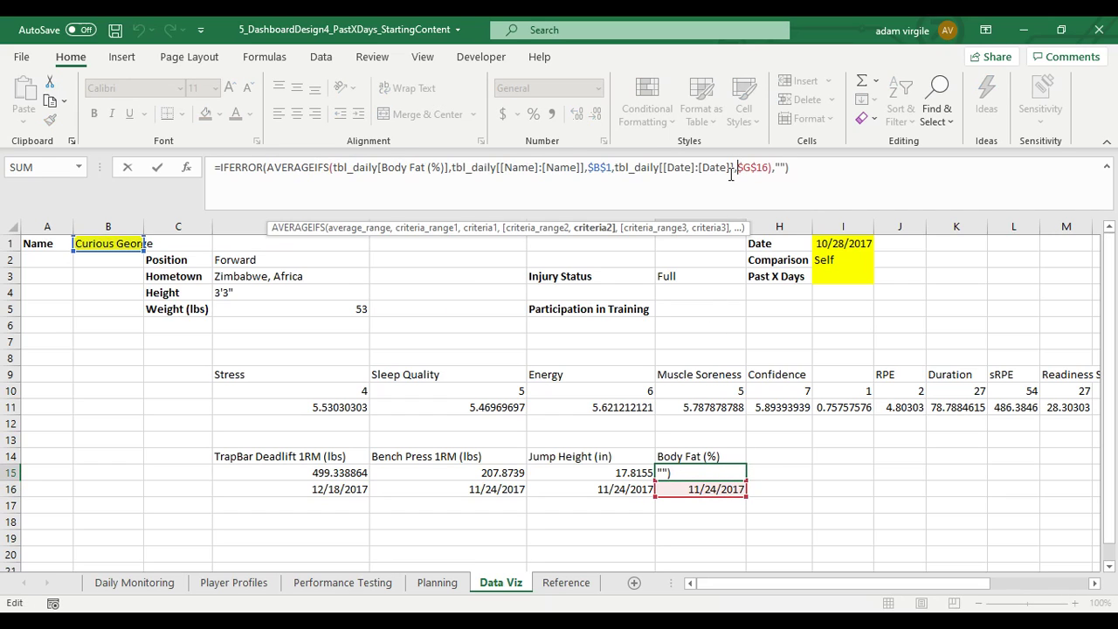
{"action": "left_click", "coordinate": [616, 167]}
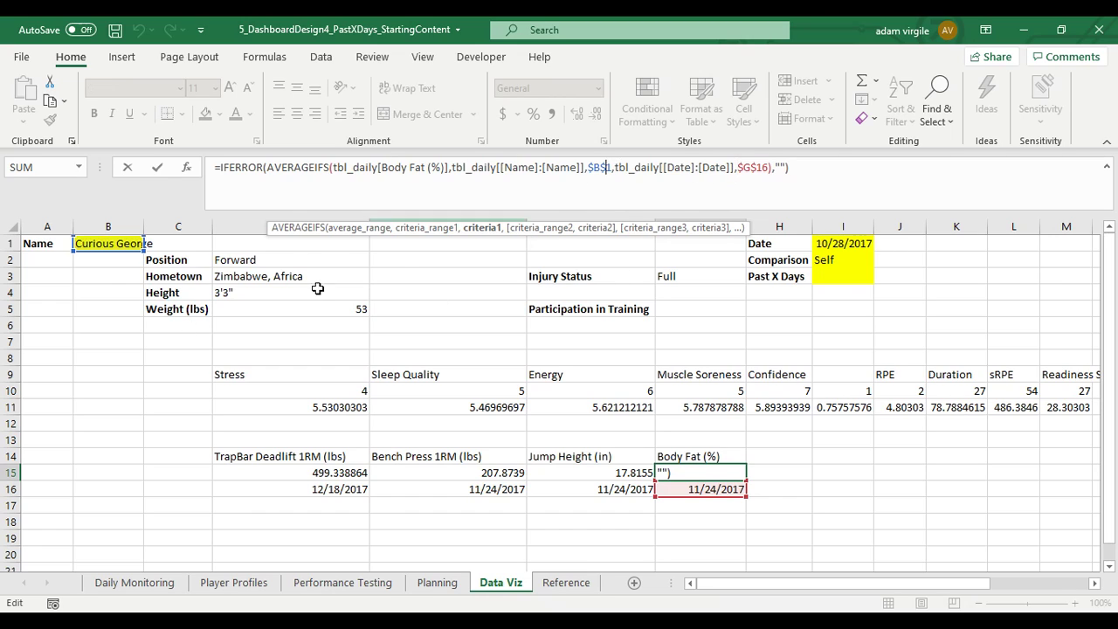
{"action": "left_click", "coordinate": [748, 169]}
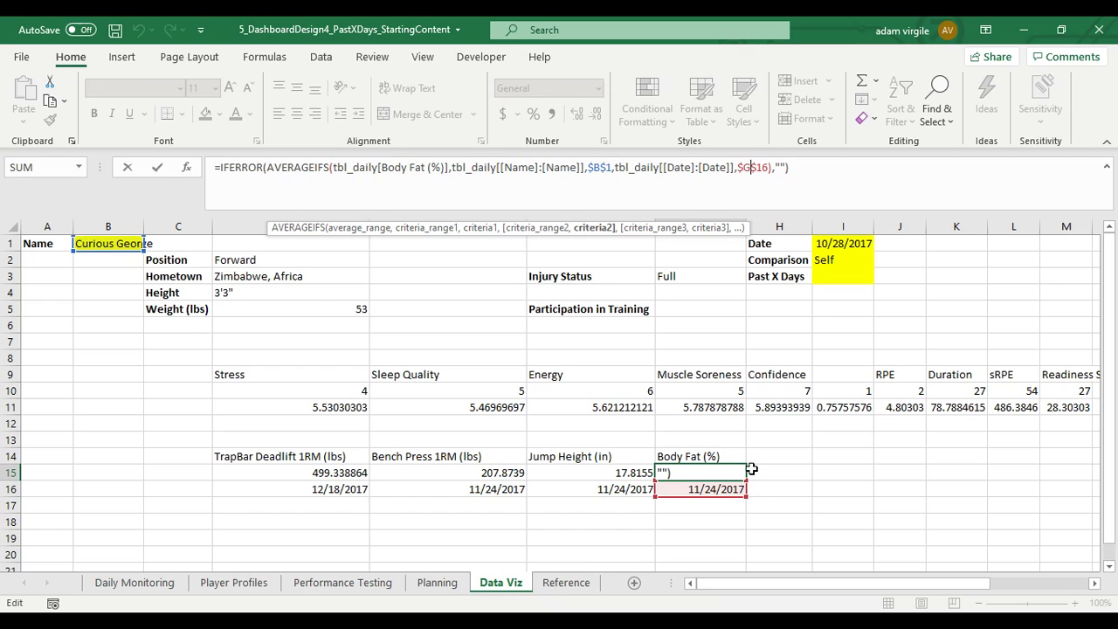
{"action": "key", "text": "Return"}
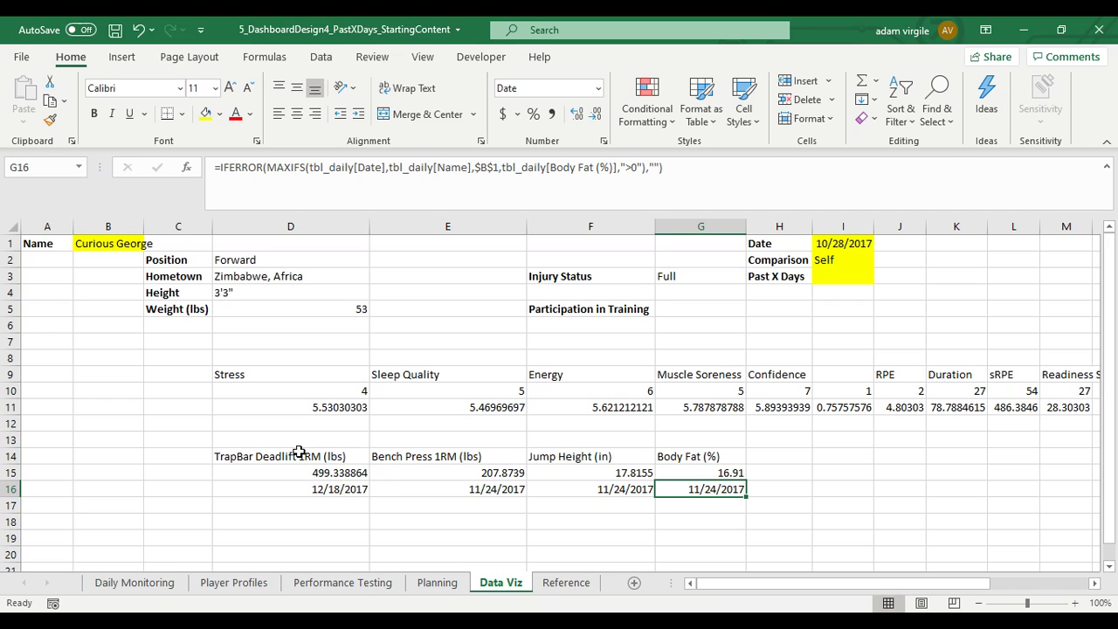
{"action": "left_click", "coordinate": [373, 587]}
{"action": "left_click", "coordinate": [441, 584]}
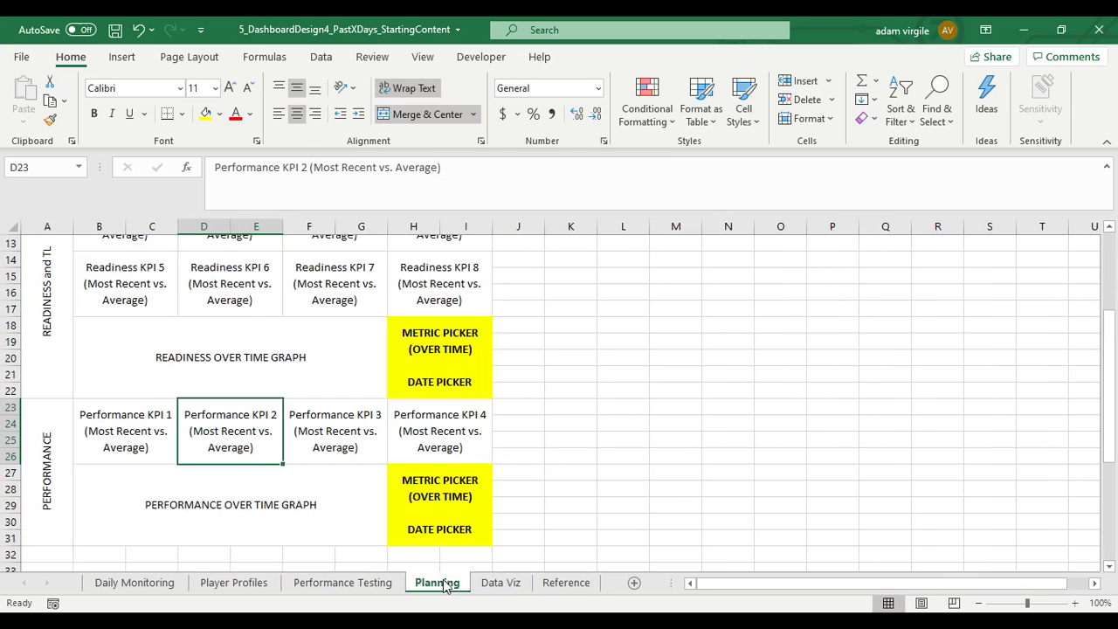
{"action": "left_click", "coordinate": [495, 587]}
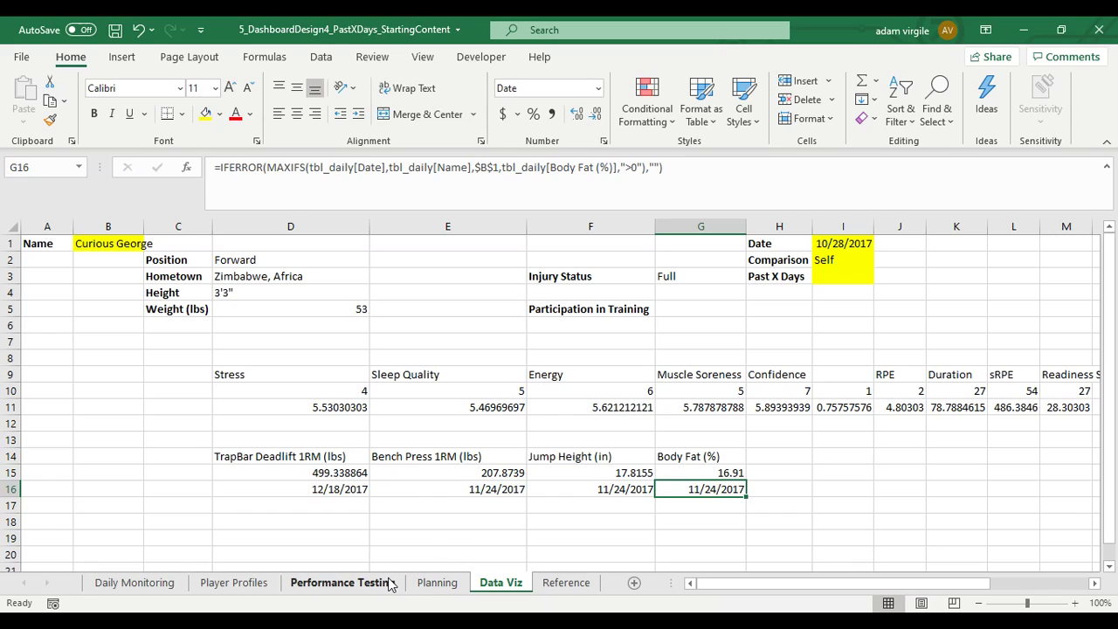
{"action": "left_click_drag", "start_coordinate": [465, 492], "coordinate": [699, 490]}
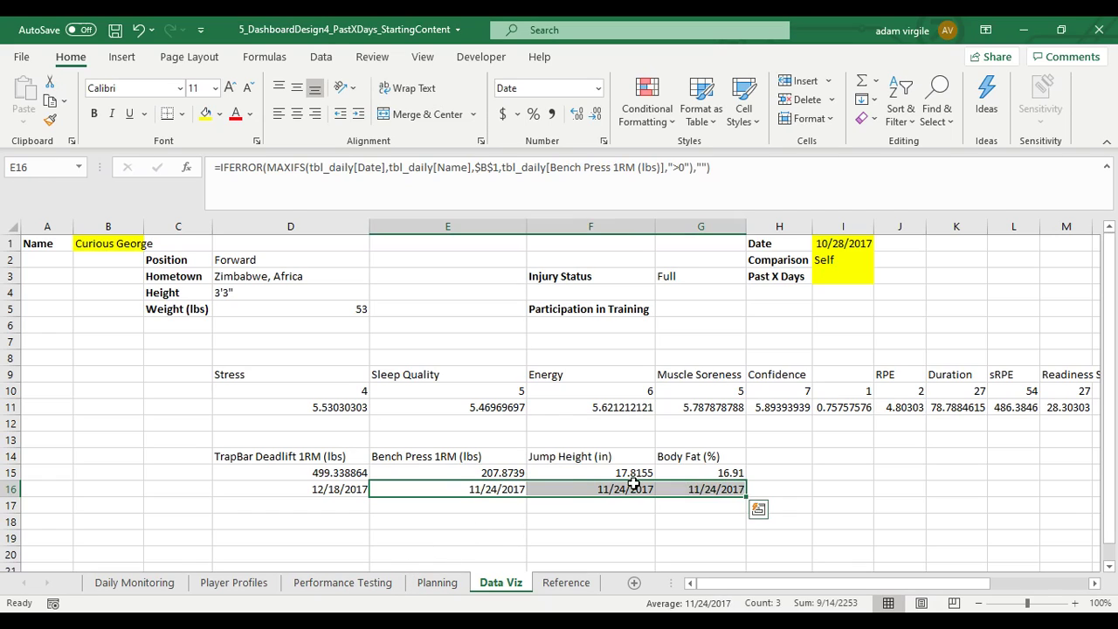
{"action": "left_click", "coordinate": [486, 474]}
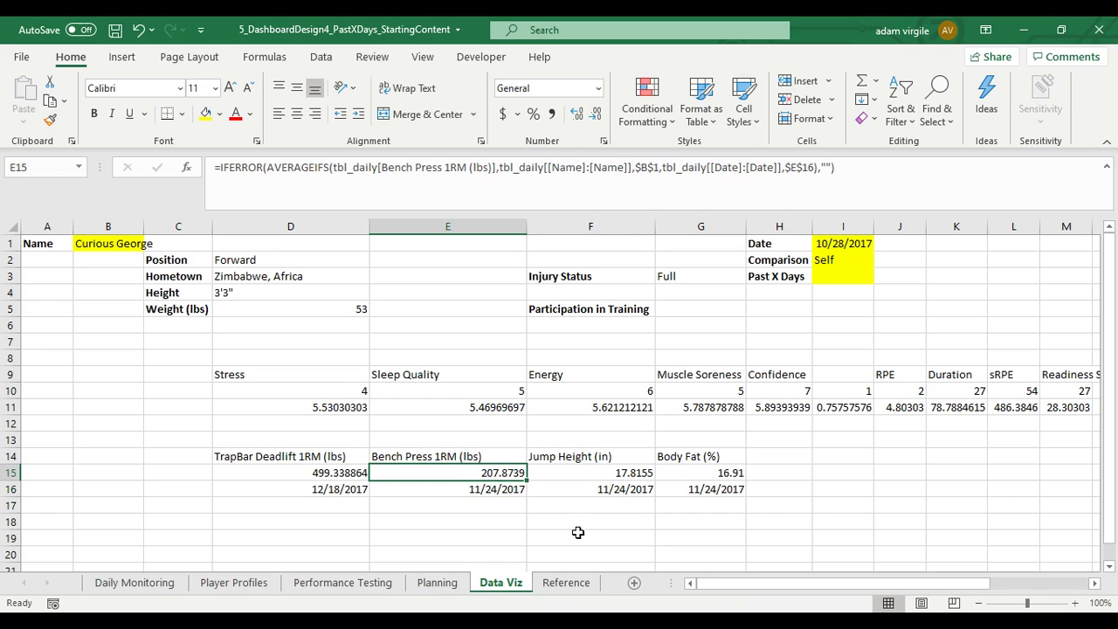